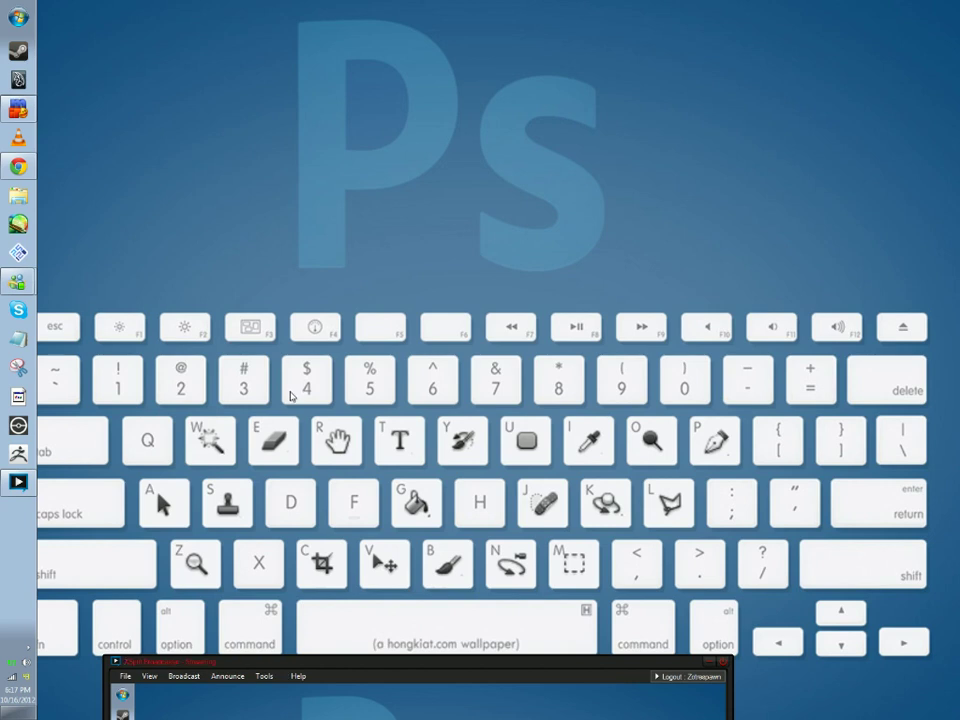
Move the broadcasting window out of the way, switch to ZBrush and dock the Tool palette in the side tray
{"action": "left_click_drag", "start_coordinate": [607, 666], "coordinate": [604, 694]}
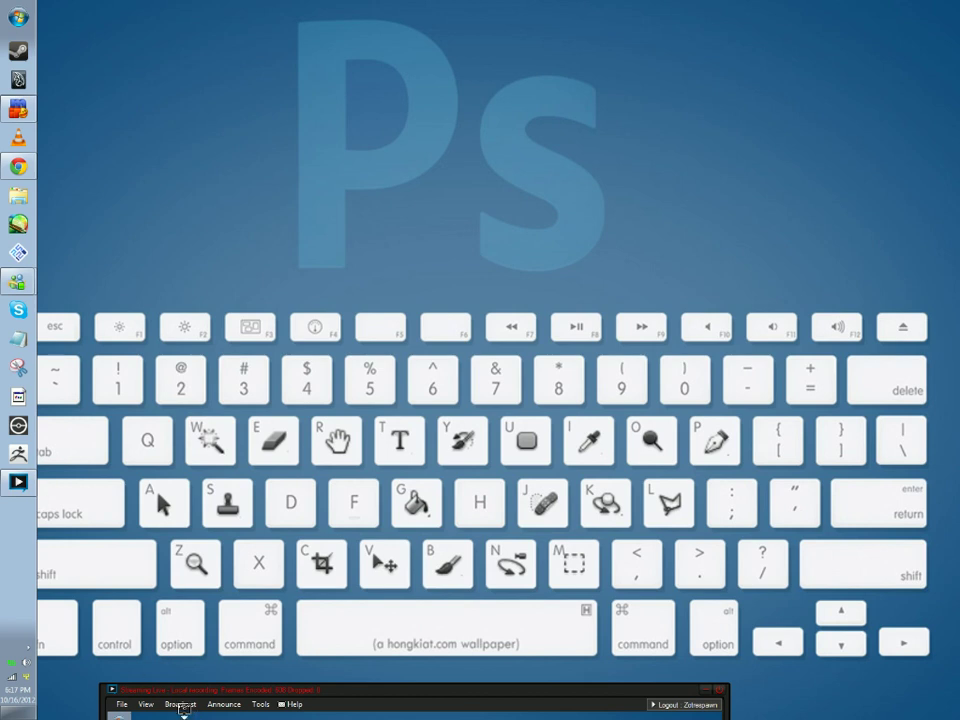
{"action": "key", "text": "alt+Tab"}
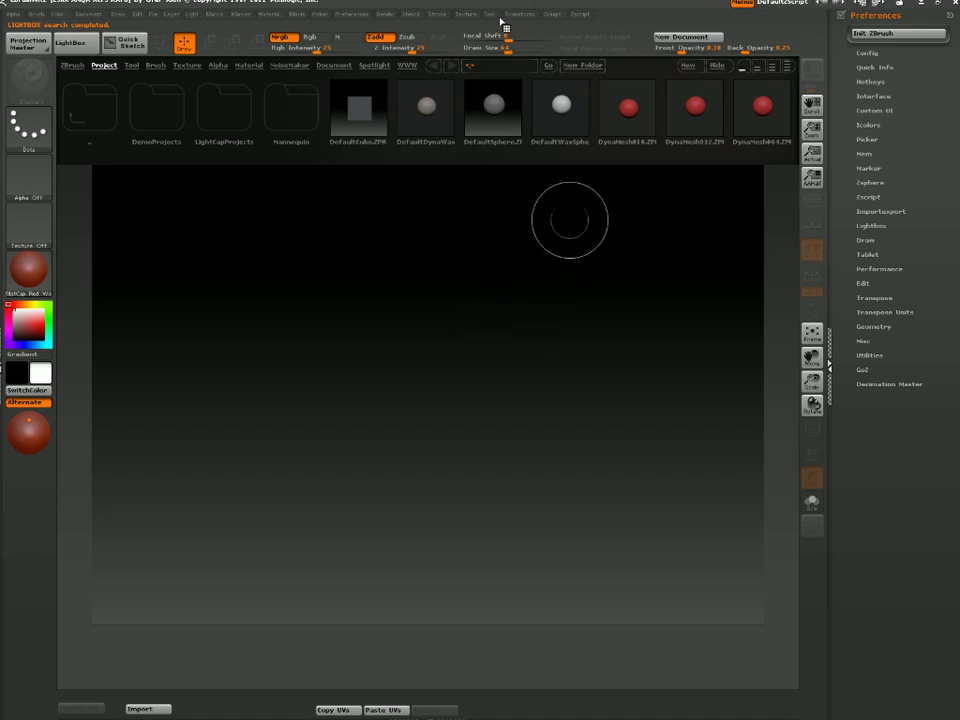
{"action": "left_click", "coordinate": [491, 15]}
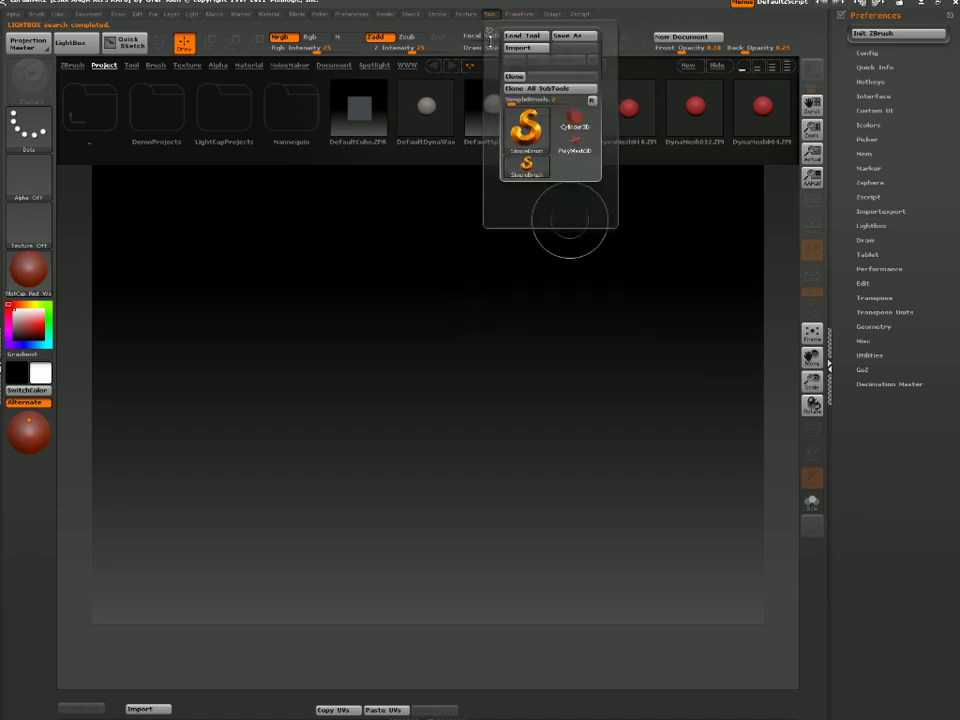
{"action": "left_click", "coordinate": [490, 29]}
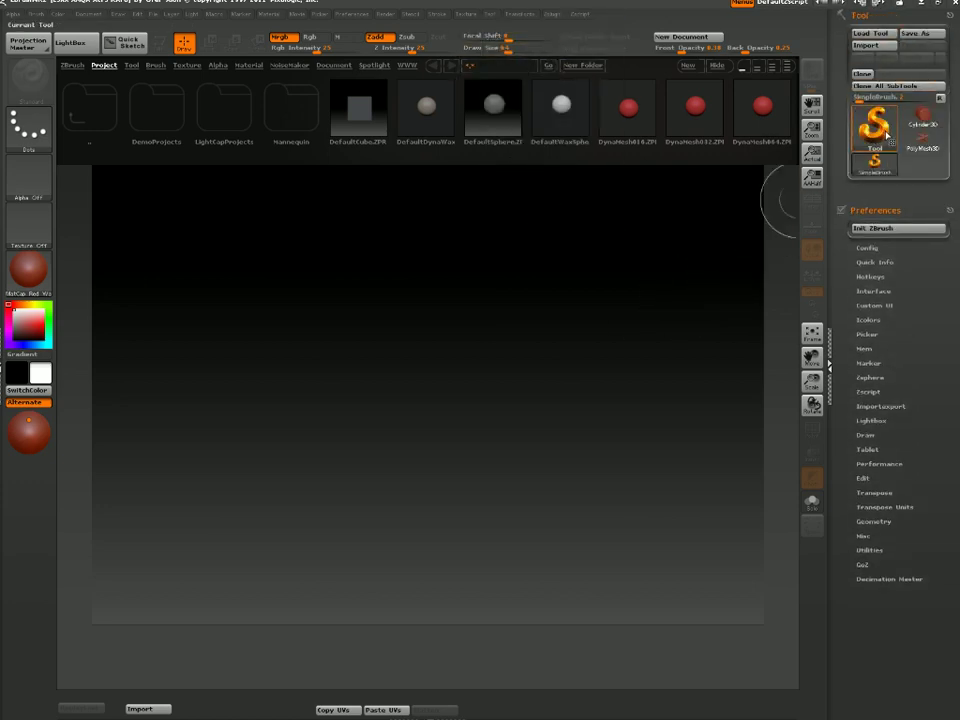
Browse through the available brushes and 3D meshes with the tool selection slider
{"action": "mouse_move", "coordinate": [874, 126]}
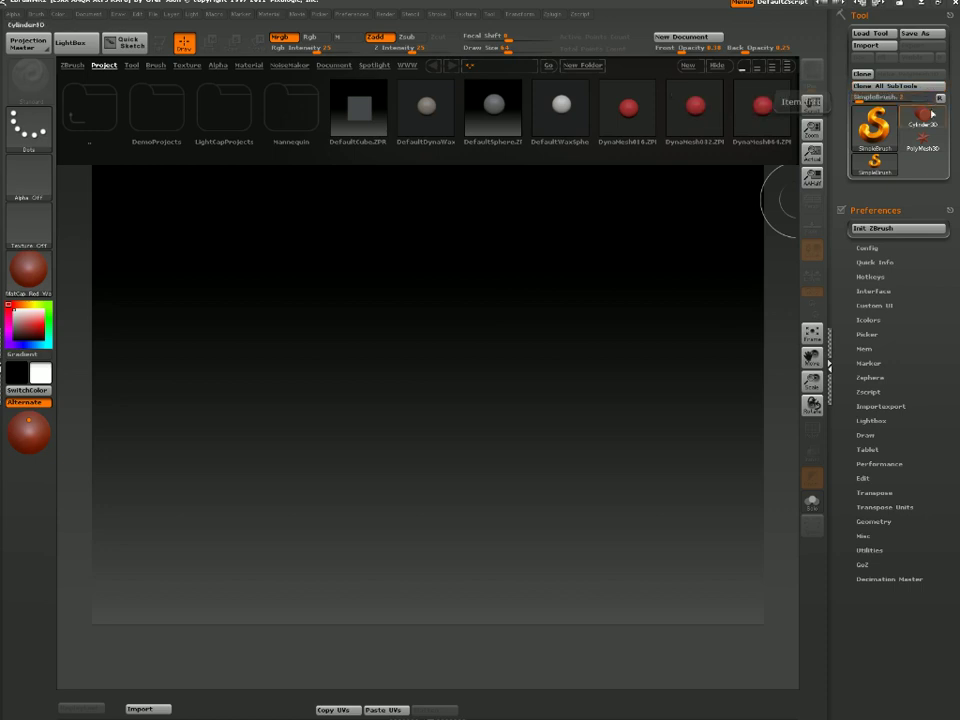
{"action": "mouse_move", "coordinate": [922, 116]}
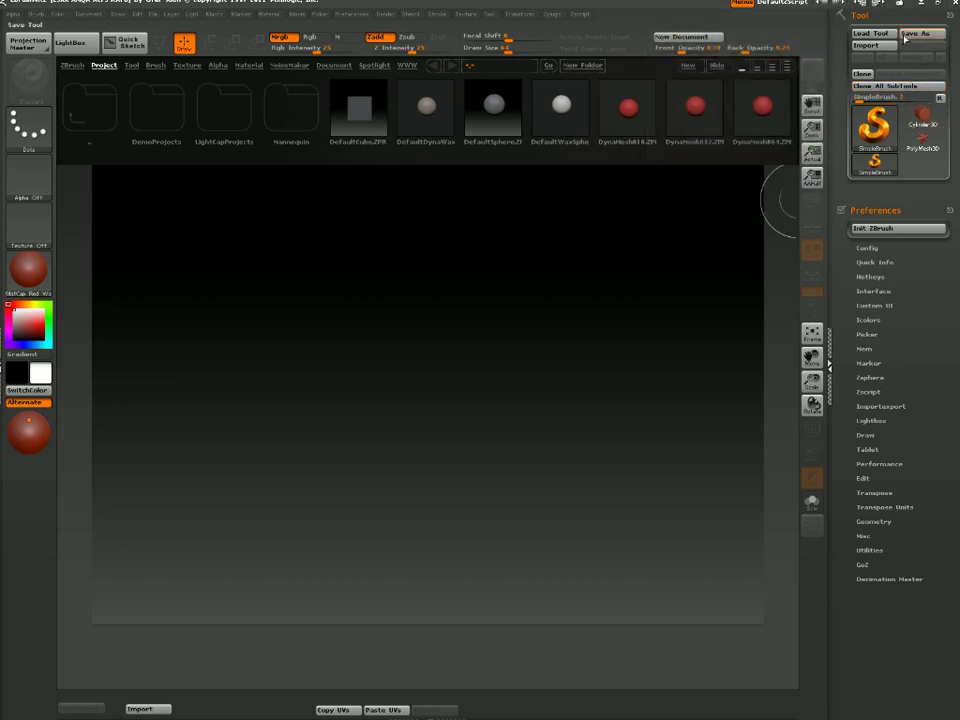
{"action": "left_click_drag", "start_coordinate": [868, 98], "coordinate": [872, 98]}
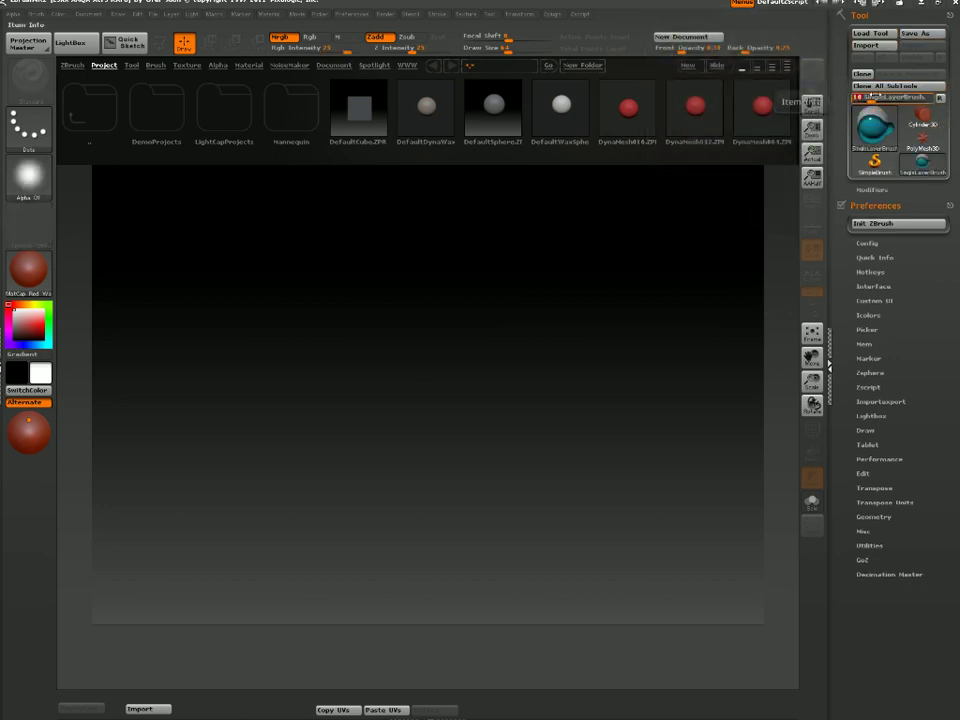
{"action": "left_click", "coordinate": [877, 98]}
{"action": "left_click", "coordinate": [886, 98]}
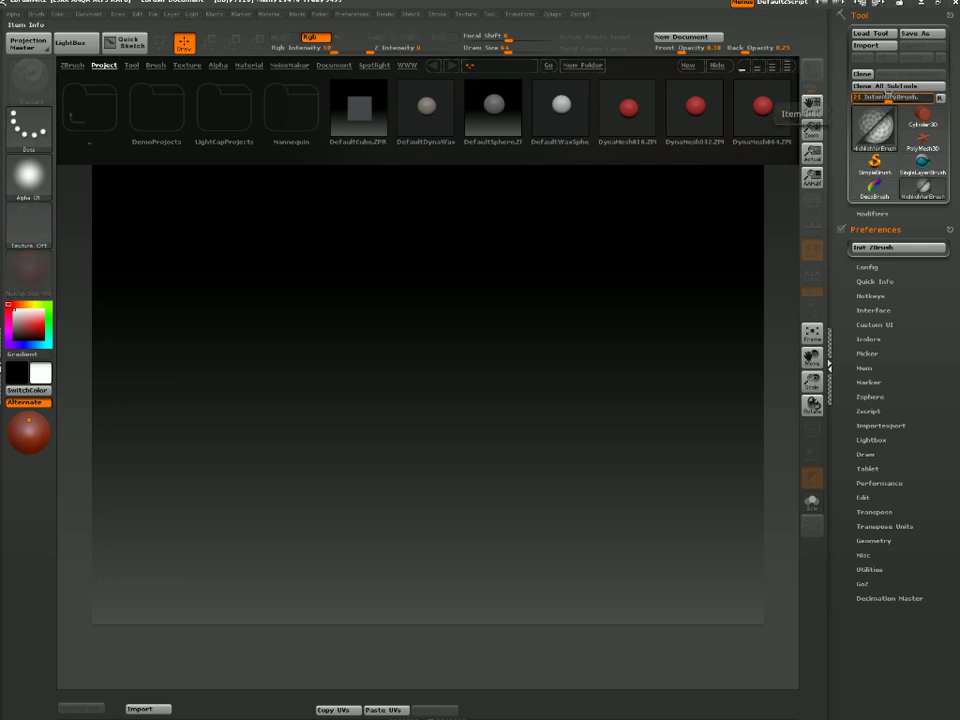
{"action": "left_click", "coordinate": [898, 98]}
{"action": "left_click", "coordinate": [914, 98]}
{"action": "left_click", "coordinate": [921, 98]}
{"action": "left_click", "coordinate": [927, 98]}
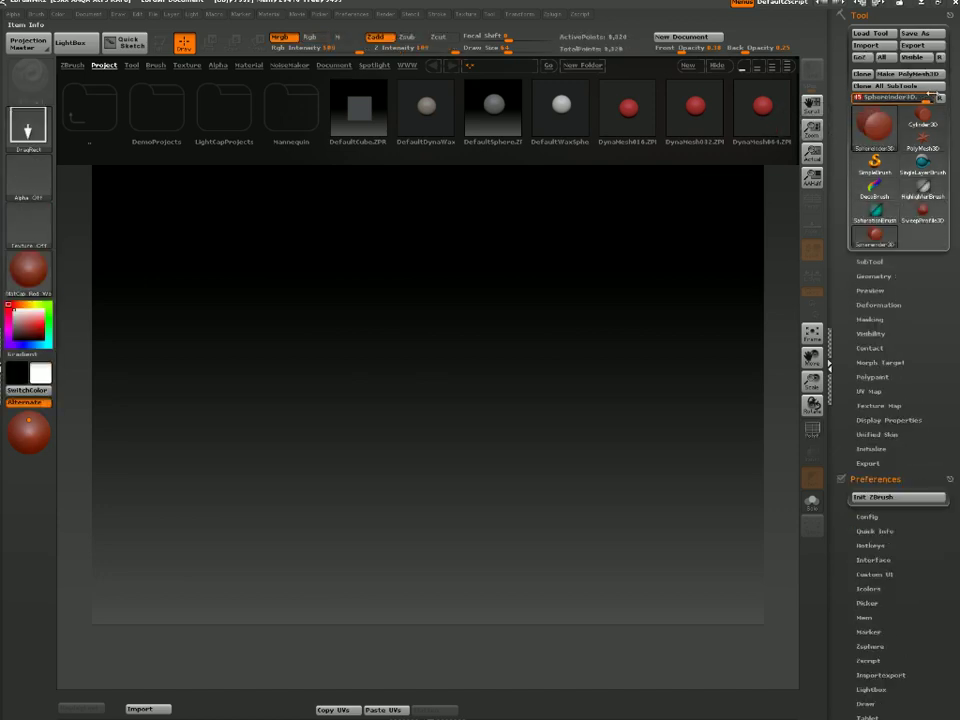
{"action": "left_click", "coordinate": [918, 98]}
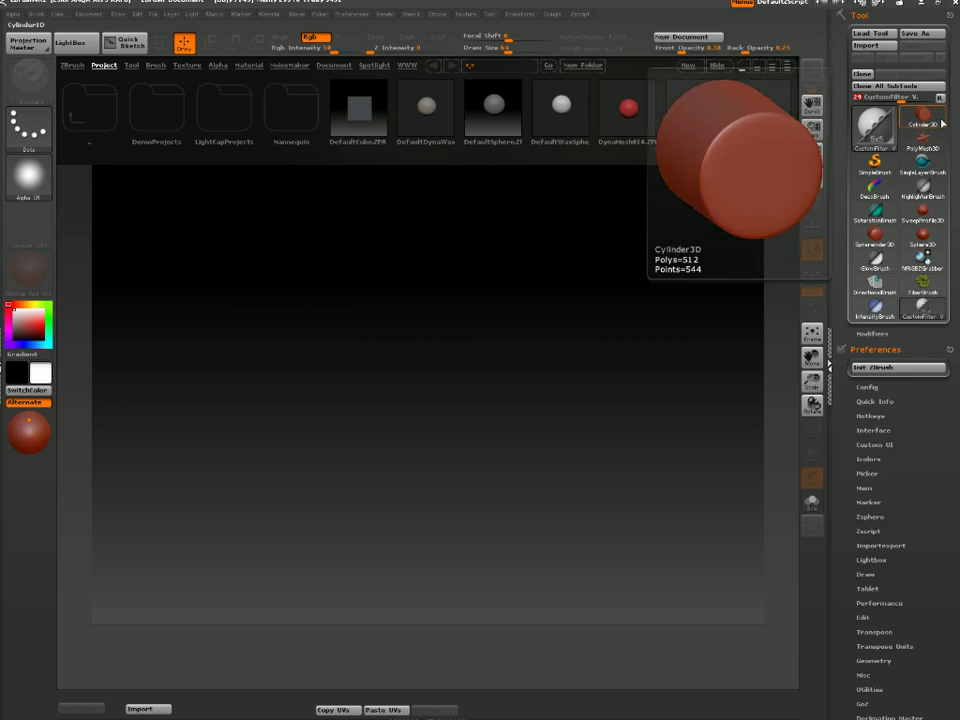
{"action": "mouse_move", "coordinate": [921, 118]}
{"action": "mouse_move", "coordinate": [941, 162]}
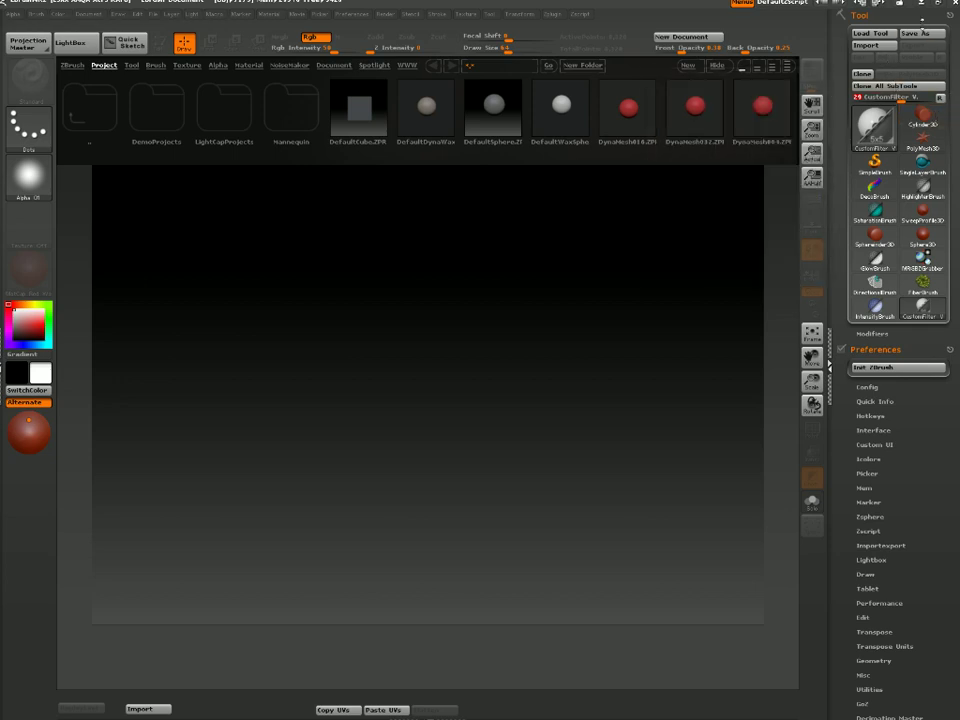
Start importing a 3D mesh and follow the Junk Heap shortcut to the desktop folder
{"action": "left_click", "coordinate": [874, 45]}
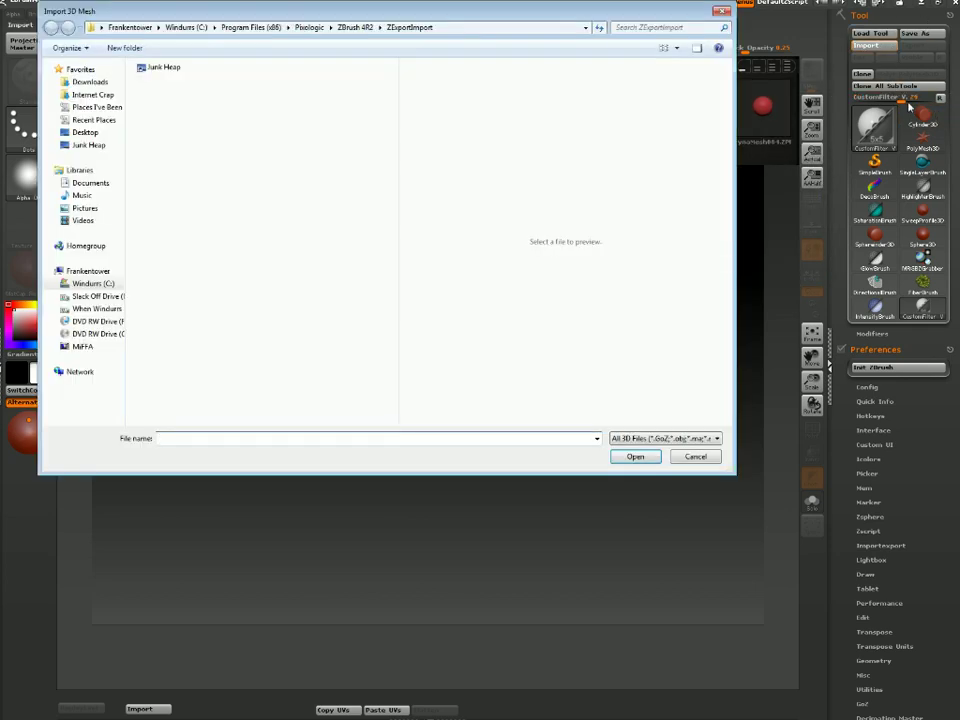
{"action": "left_click_drag", "start_coordinate": [428, 18], "coordinate": [446, 71]}
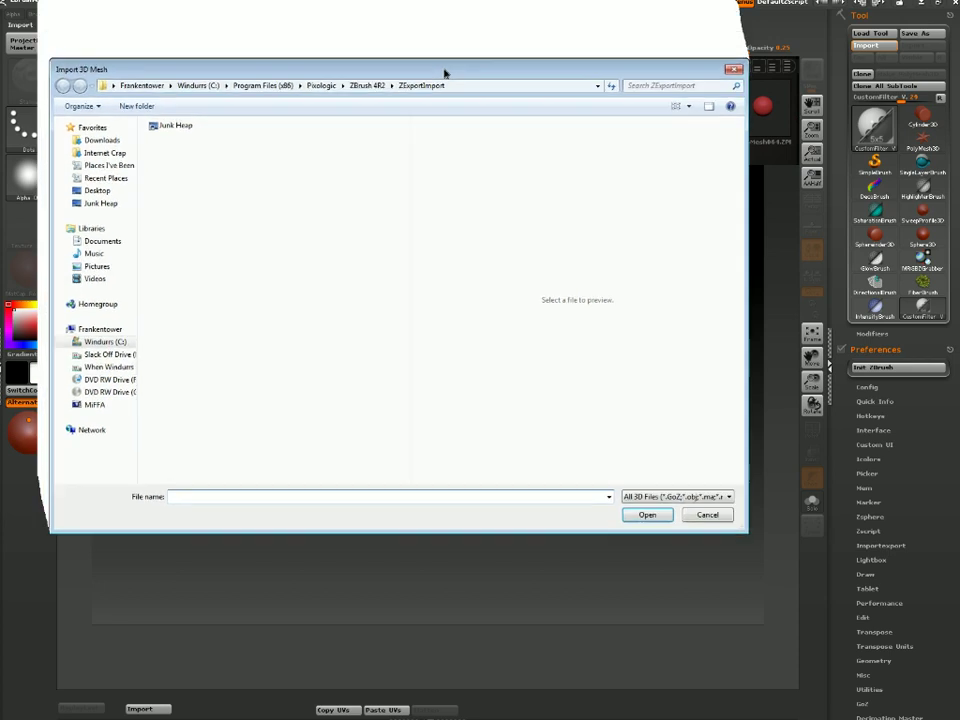
{"action": "left_click", "coordinate": [177, 125]}
{"action": "left_click", "coordinate": [183, 125]}
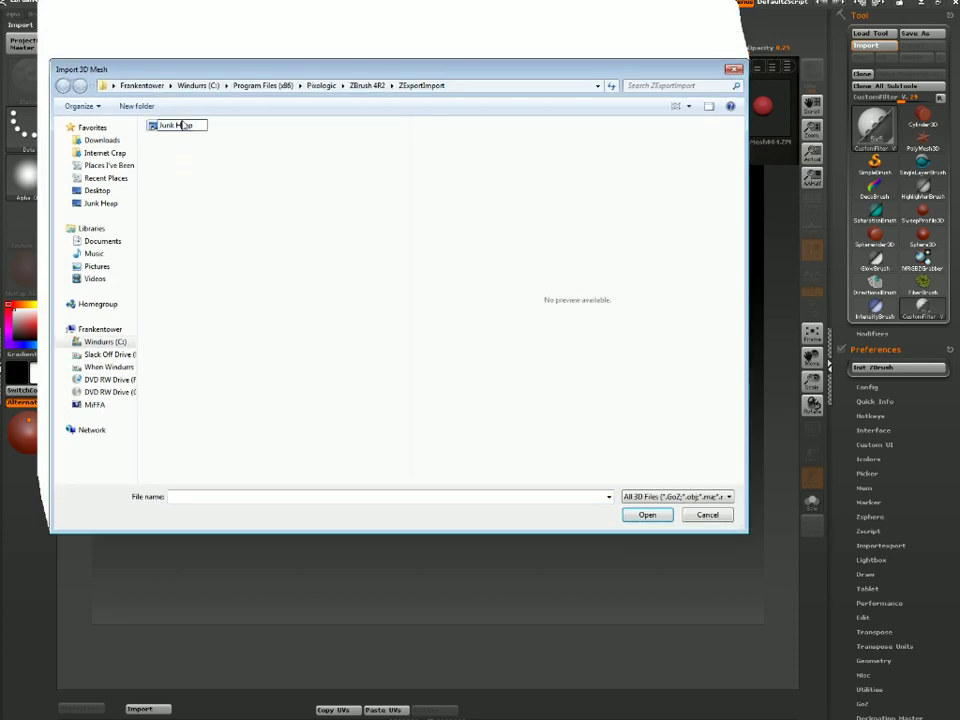
{"action": "double_click", "coordinate": [153, 127]}
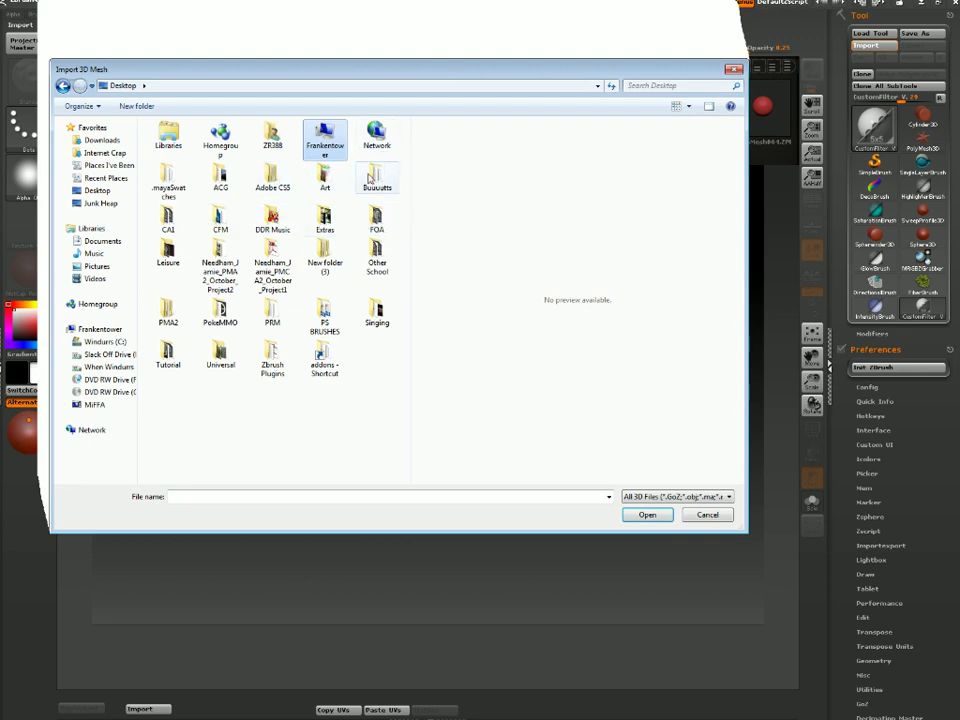
{"action": "double_click", "coordinate": [220, 255]}
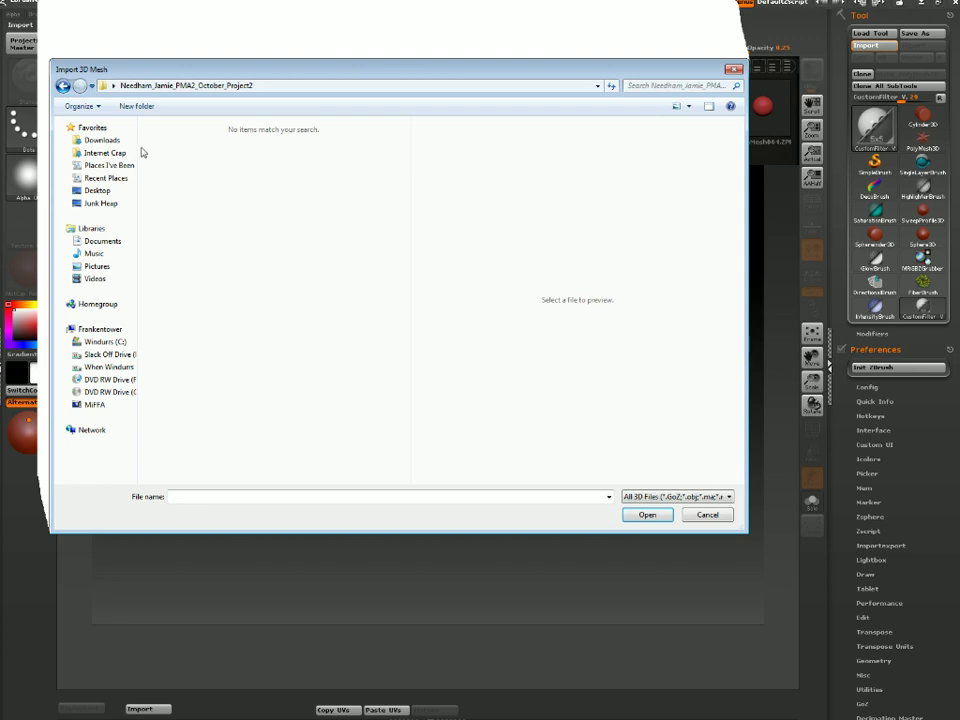
{"action": "left_click", "coordinate": [684, 497]}
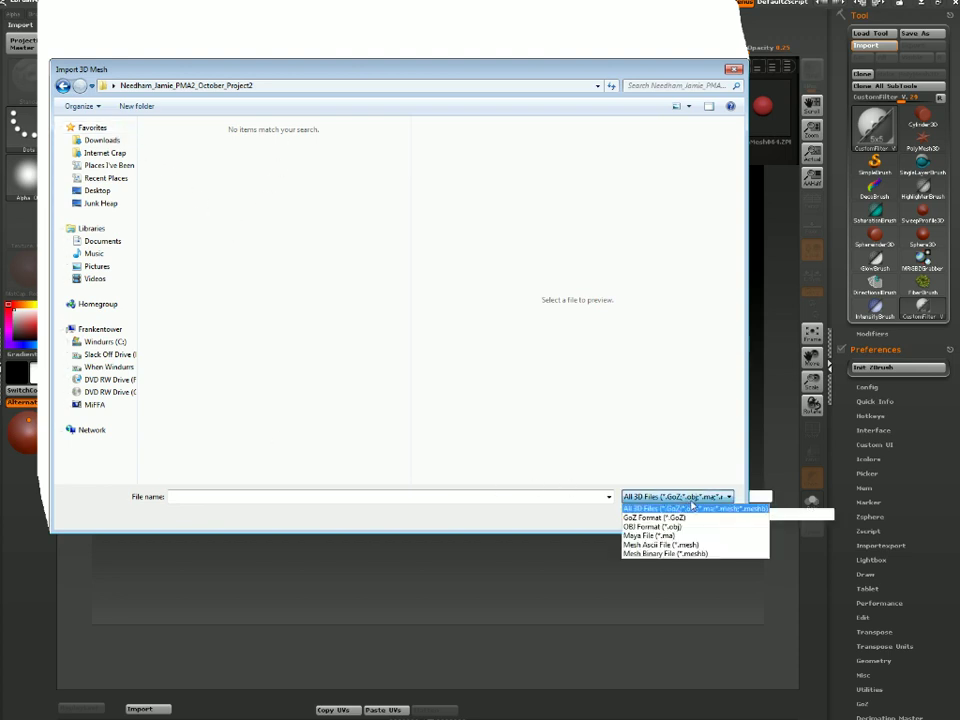
{"action": "left_click", "coordinate": [689, 517]}
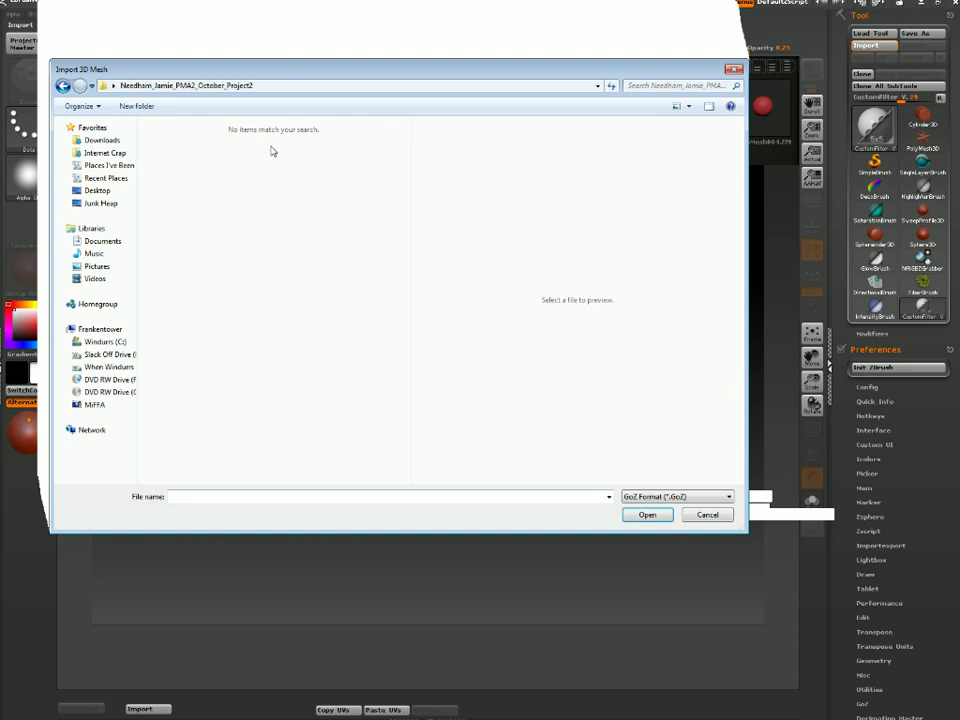
{"action": "left_click", "coordinate": [62, 87]}
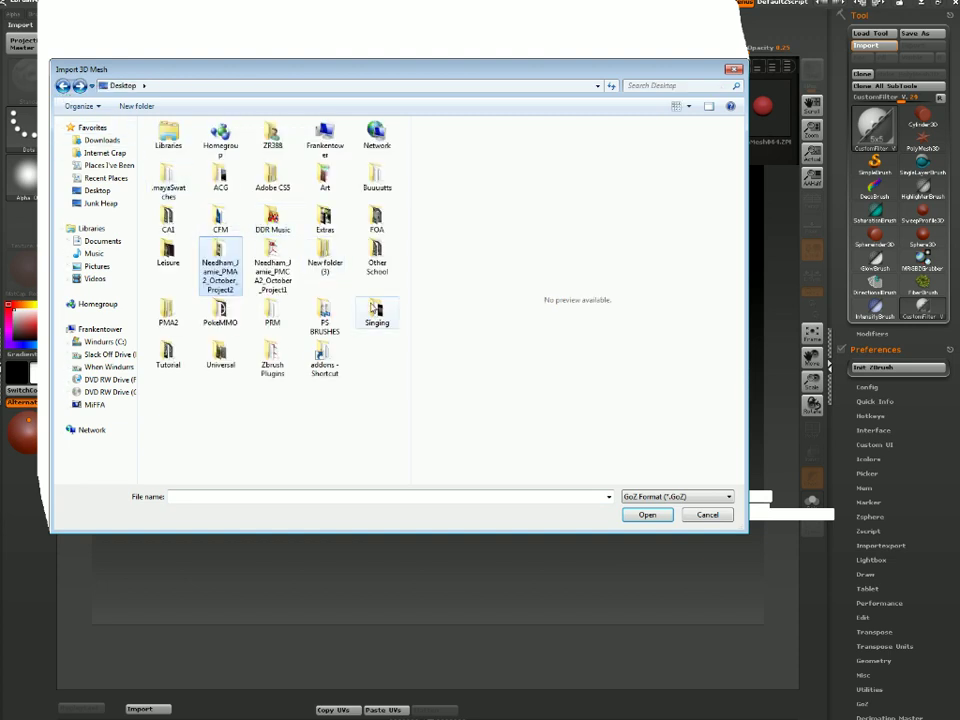
Import B_Pillair.obj from the OBJs folder inside PMA2, with the file filter set to all 3D files
{"action": "double_click", "coordinate": [176, 314]}
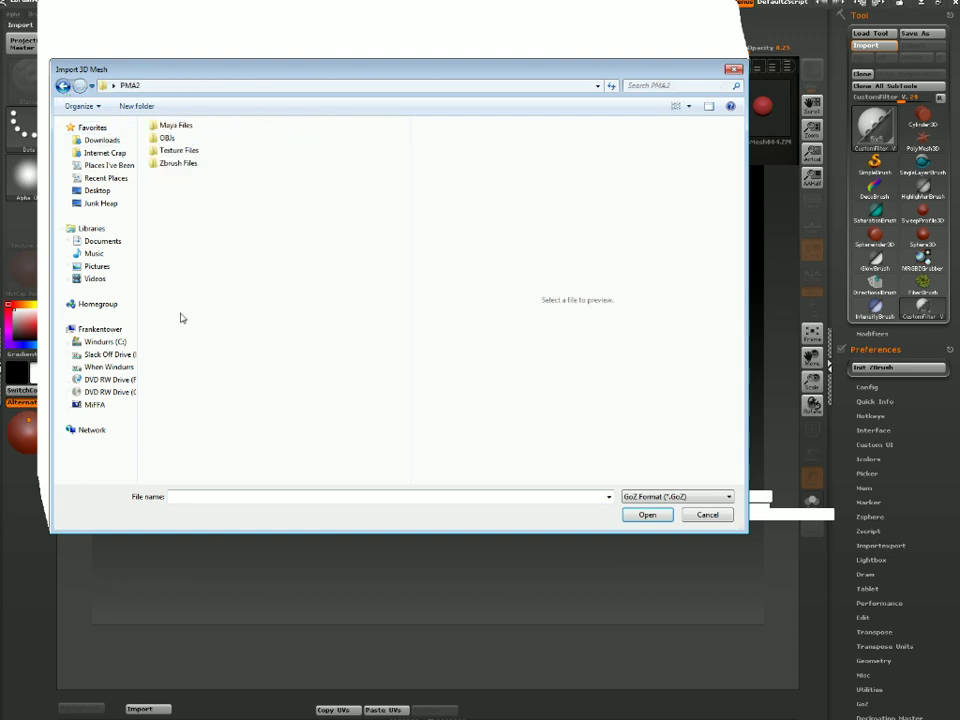
{"action": "double_click", "coordinate": [166, 138]}
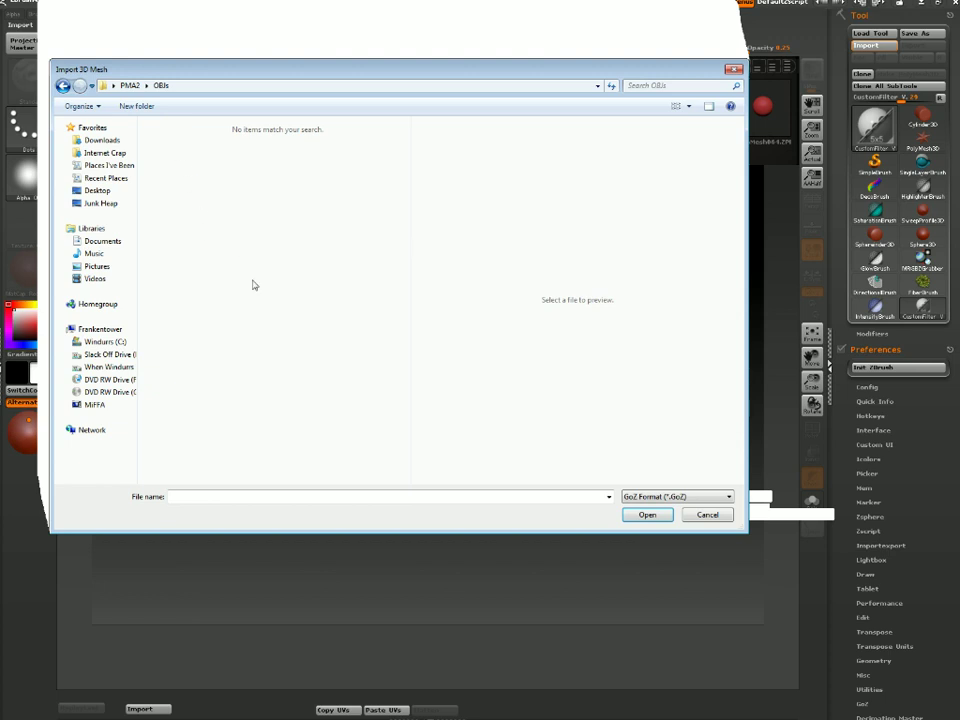
{"action": "left_click", "coordinate": [669, 497]}
{"action": "left_click", "coordinate": [640, 508]}
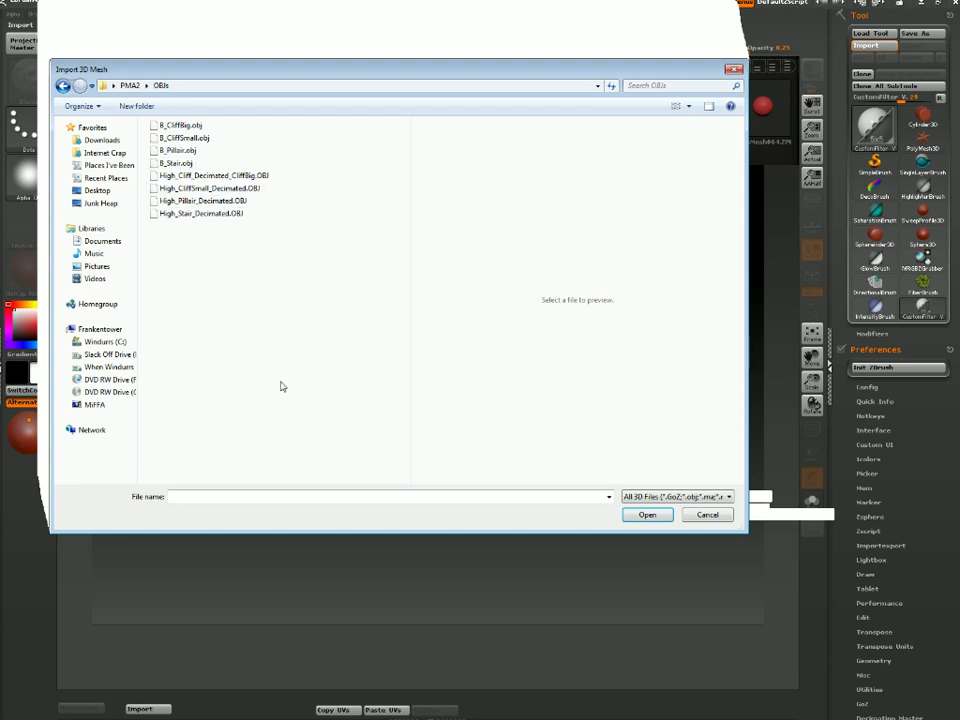
{"action": "double_click", "coordinate": [180, 152]}
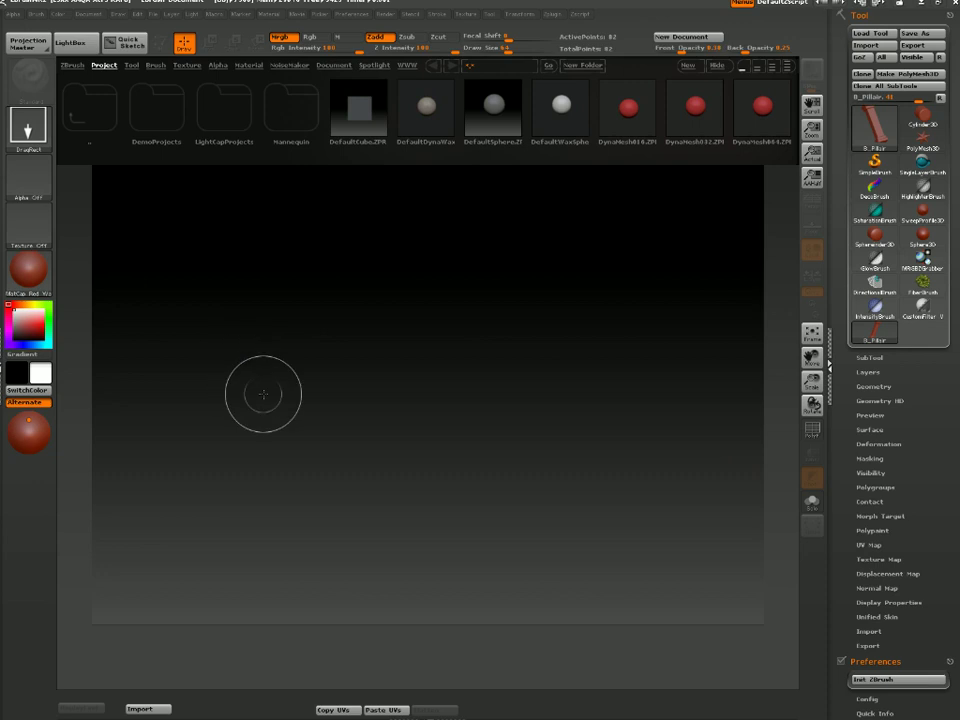
Draw the imported pillar upright on the canvas and put it in Edit mode
{"action": "mouse_move", "coordinate": [405, 370]}
{"action": "left_mouse_down"}
{"action": "mouse_move", "coordinate": [405, 589]}
{"action": "mouse_move", "coordinate": [385, 569]}
{"action": "mouse_move", "coordinate": [439, 594]}
{"action": "mouse_move", "coordinate": [452, 568]}
{"action": "mouse_move", "coordinate": [324, 574]}
{"action": "mouse_move", "coordinate": [332, 608]}
{"action": "left_mouse_up"}
{"action": "key", "text": "t"}
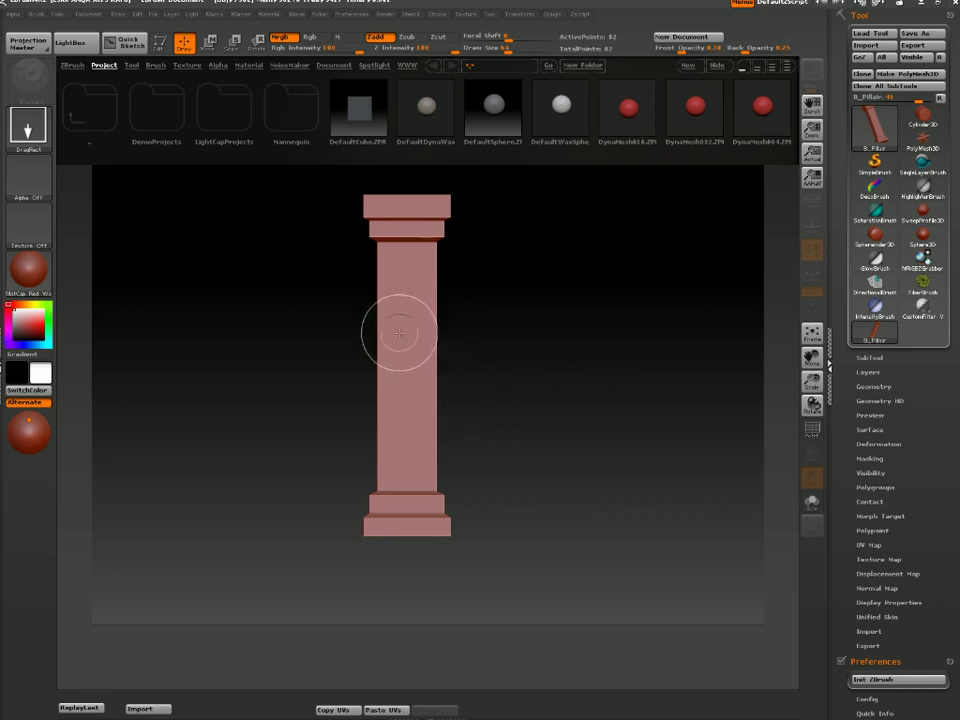
{"action": "key", "text": "t"}
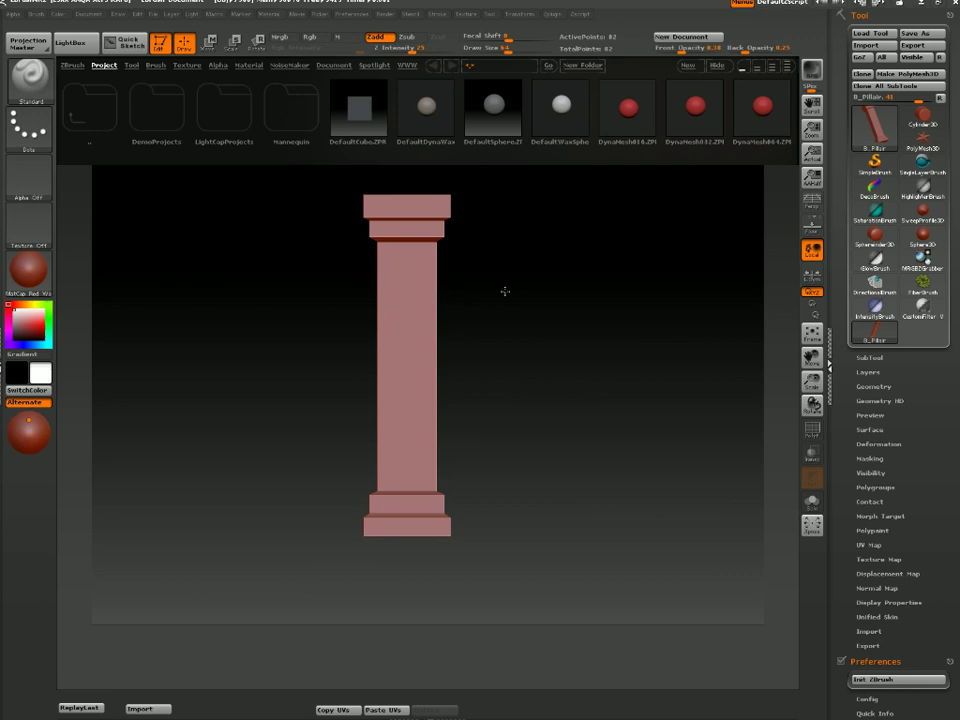
{"action": "mouse_move", "coordinate": [504, 289]}
{"action": "left_mouse_down"}
{"action": "mouse_move", "coordinate": [531, 288]}
{"action": "mouse_move", "coordinate": [570, 306]}
{"action": "mouse_move", "coordinate": [557, 268]}
{"action": "mouse_move", "coordinate": [557, 371]}
{"action": "left_mouse_up"}
Try to smooth the low-poly pillar mesh
{"action": "key", "text": "shift"}
{"action": "key", "text": "shift"}
{"action": "key", "text": "shift"}
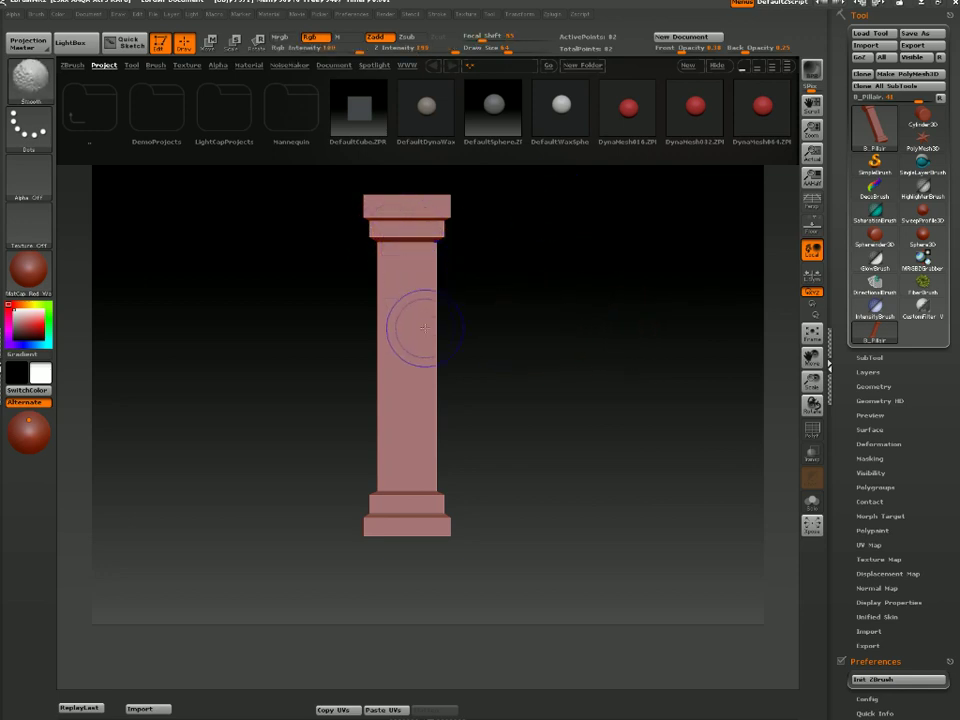
{"action": "key", "text": "shift"}
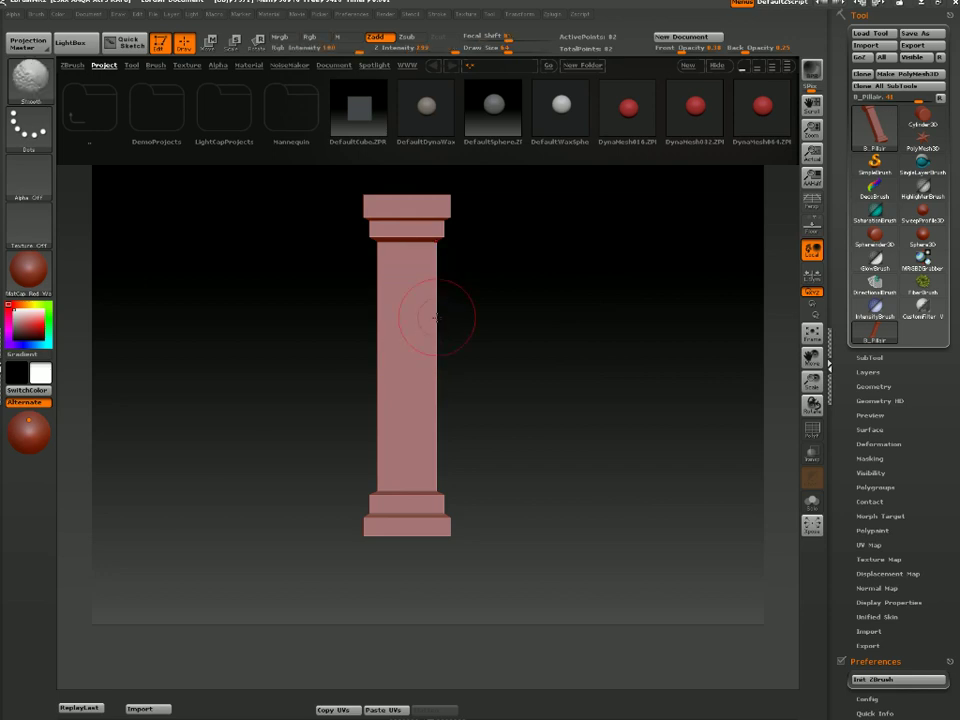
{"action": "left_click_drag", "start_coordinate": [508, 362], "coordinate": [530, 354], "text": "ctrl"}
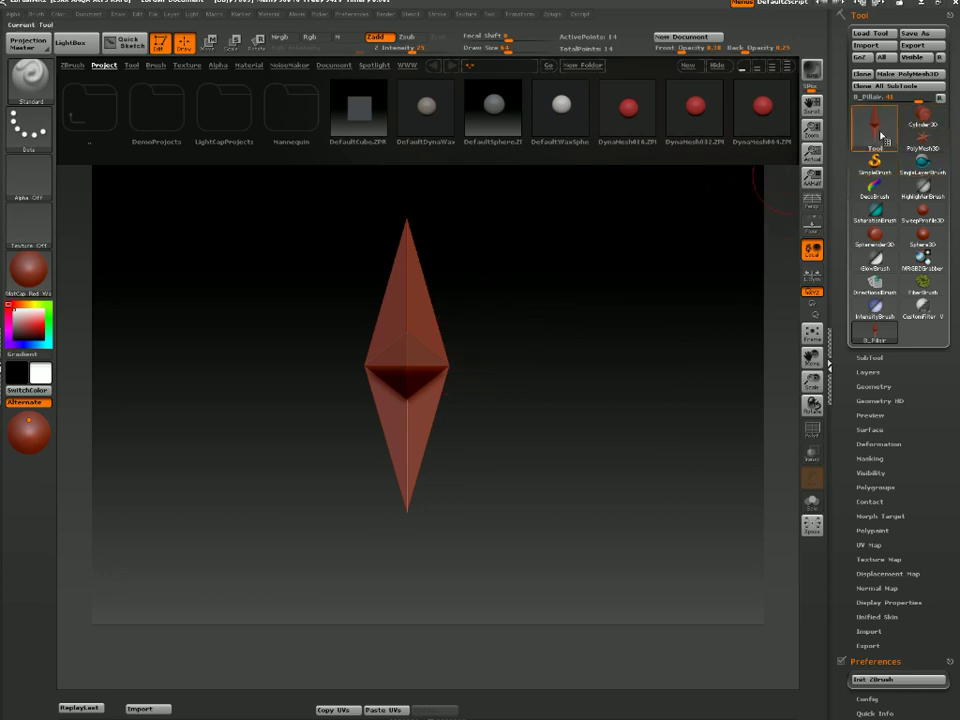
Leave Edit mode and clear the distorted pillar from the canvas
{"action": "key", "text": "t"}
{"action": "left_click_drag", "start_coordinate": [415, 338], "coordinate": [399, 354]}
{"action": "key", "text": "ctrl+n"}
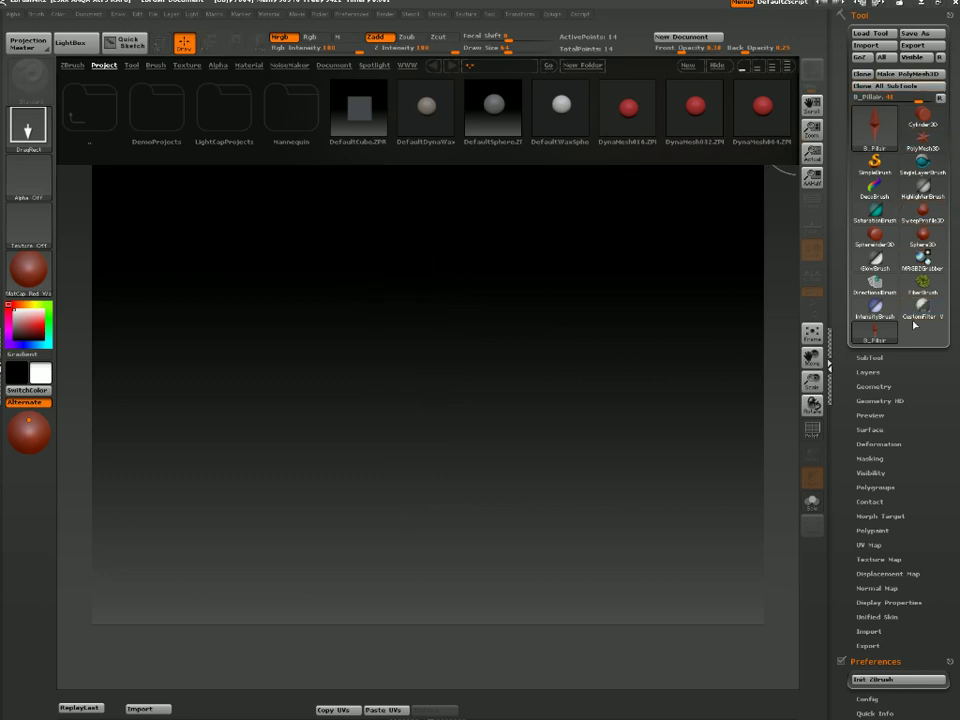
Import B_Pillair.obj again, draw the pillar upright on the canvas and put it in Edit mode
{"action": "left_click", "coordinate": [884, 336]}
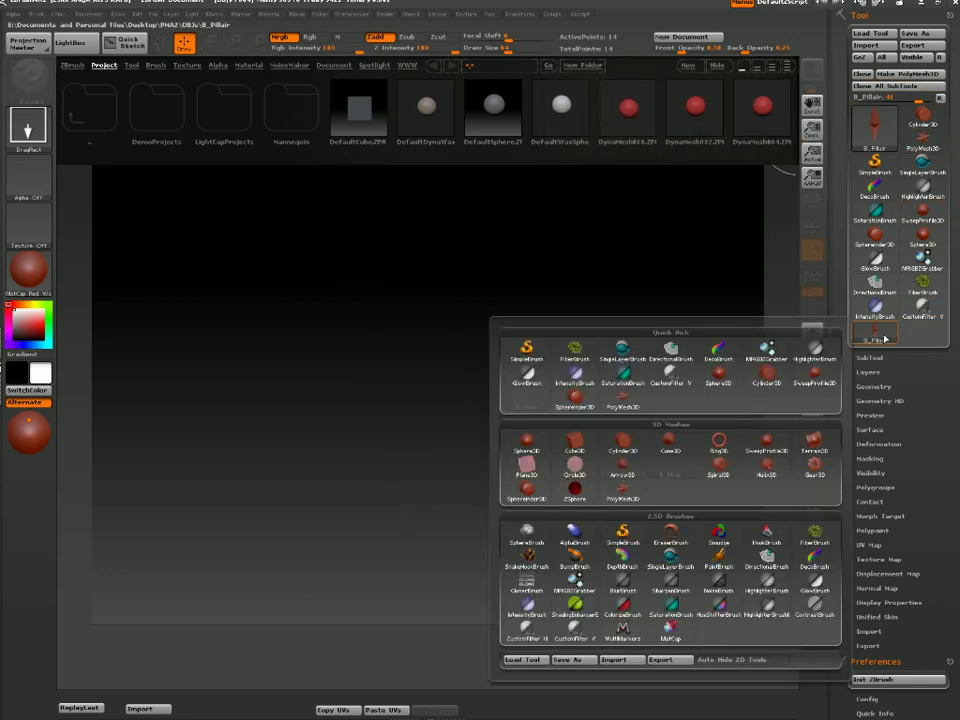
{"action": "left_click", "coordinate": [866, 45]}
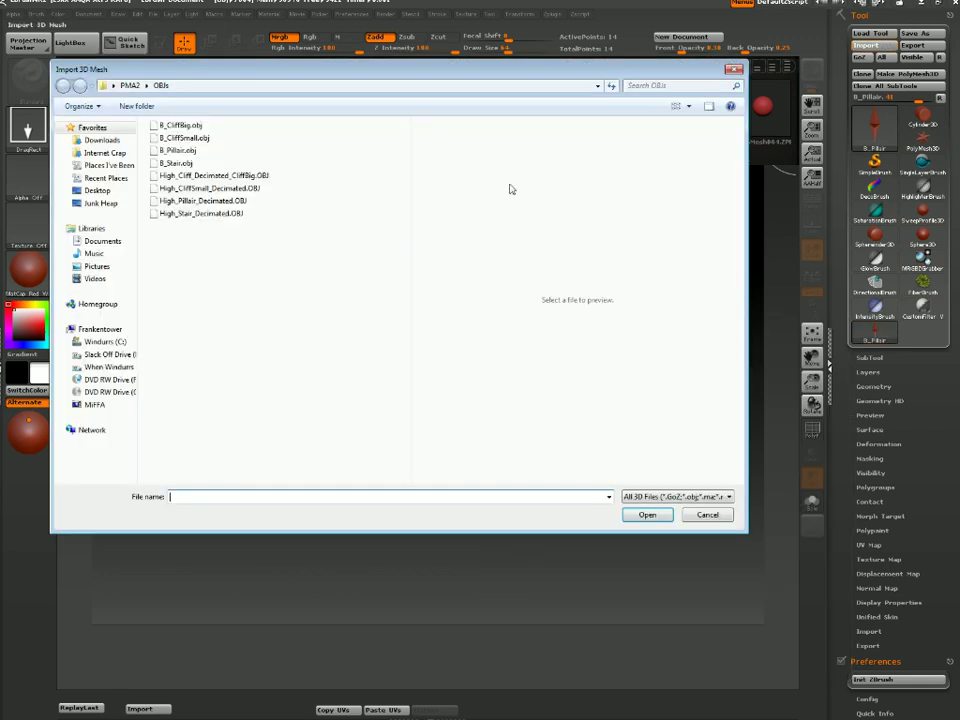
{"action": "double_click", "coordinate": [178, 150]}
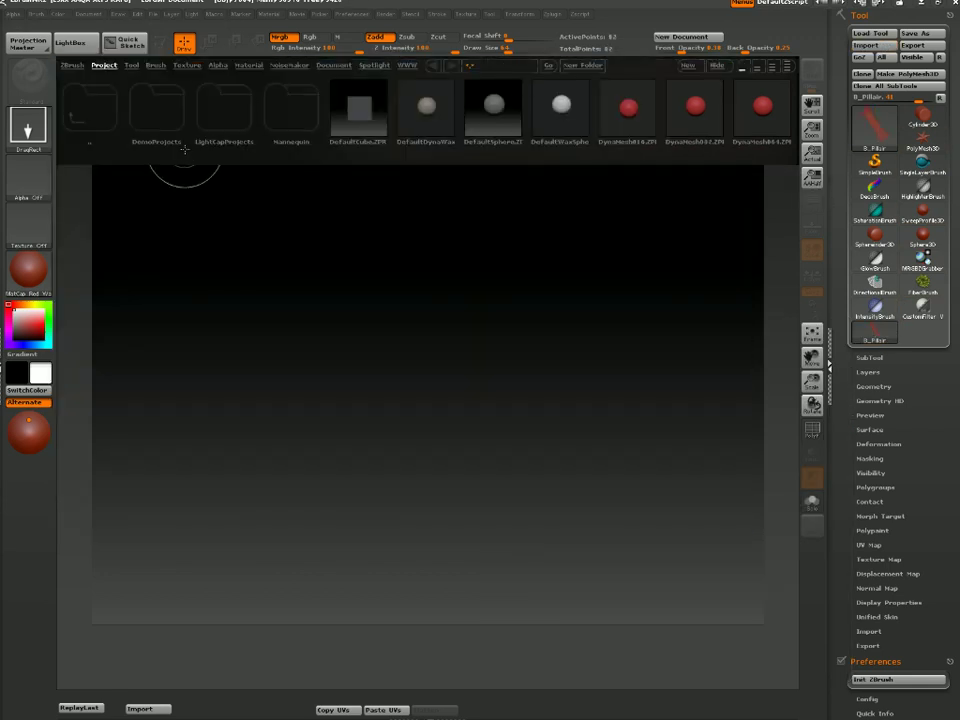
{"action": "left_click_drag", "start_coordinate": [405, 340], "coordinate": [396, 578]}
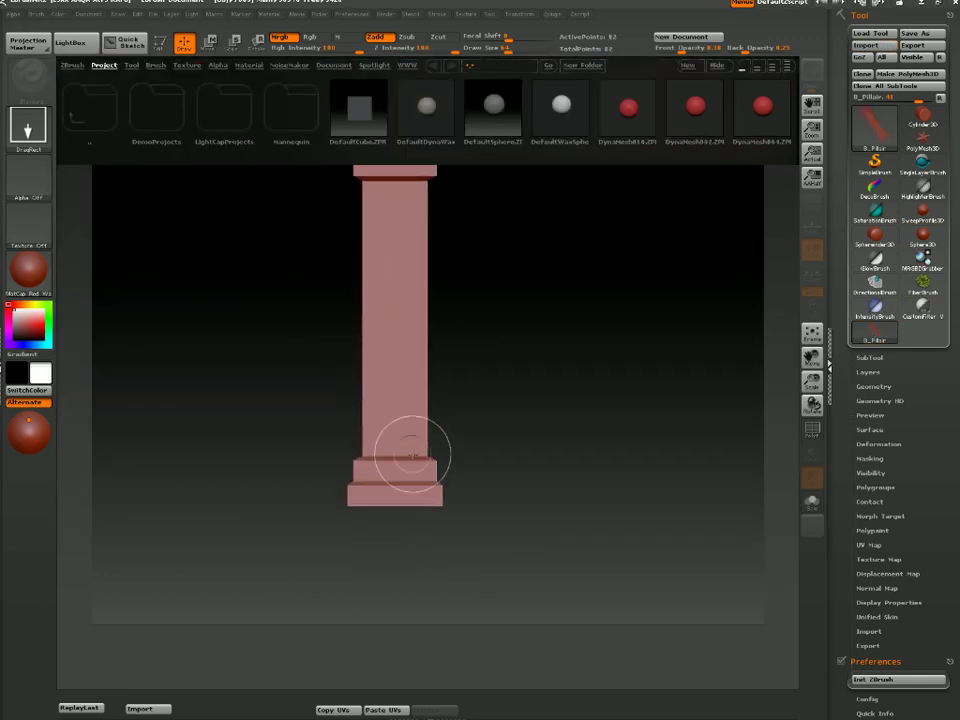
{"action": "key", "text": "t"}
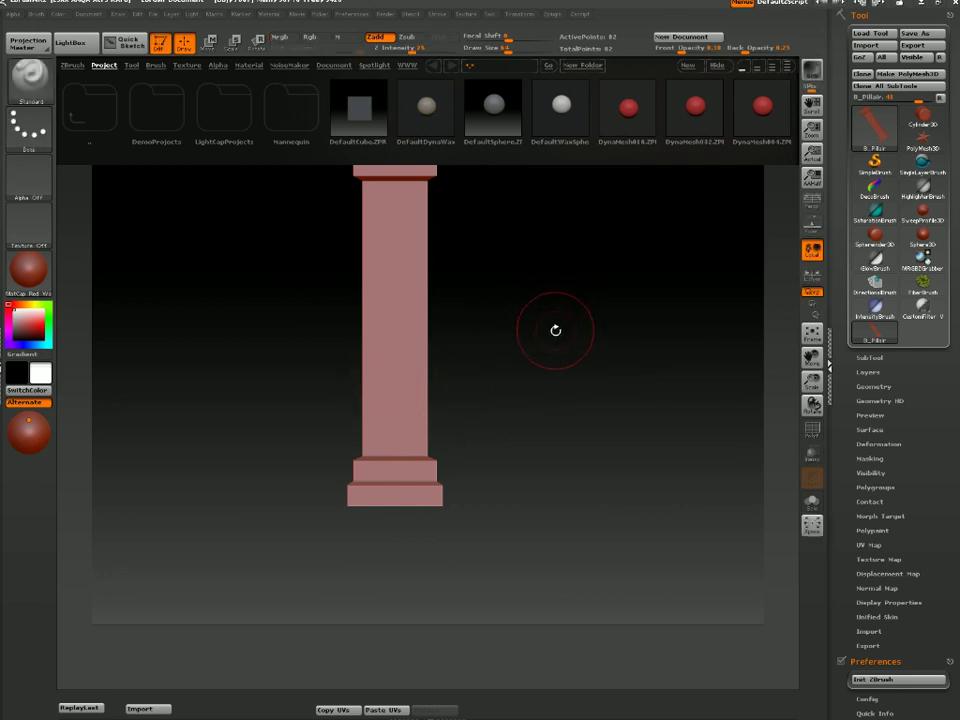
{"action": "mouse_move", "coordinate": [549, 249]}
{"action": "left_mouse_down"}
{"action": "mouse_move", "coordinate": [564, 362]}
{"action": "mouse_move", "coordinate": [559, 409]}
{"action": "mouse_move", "coordinate": [553, 373]}
{"action": "mouse_move", "coordinate": [562, 355]}
{"action": "mouse_move", "coordinate": [610, 388]}
{"action": "left_mouse_up"}
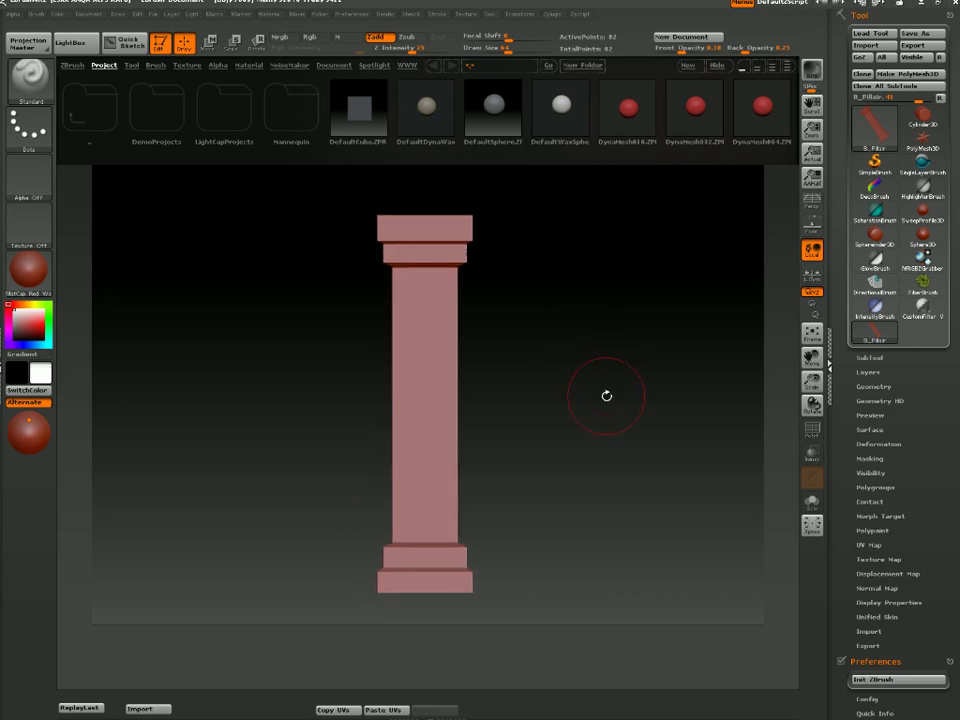
Display the pillar's polygon wireframe and examine its topology from an angled view
{"action": "left_click_drag", "start_coordinate": [531, 375], "coordinate": [541, 420], "text": "alt"}
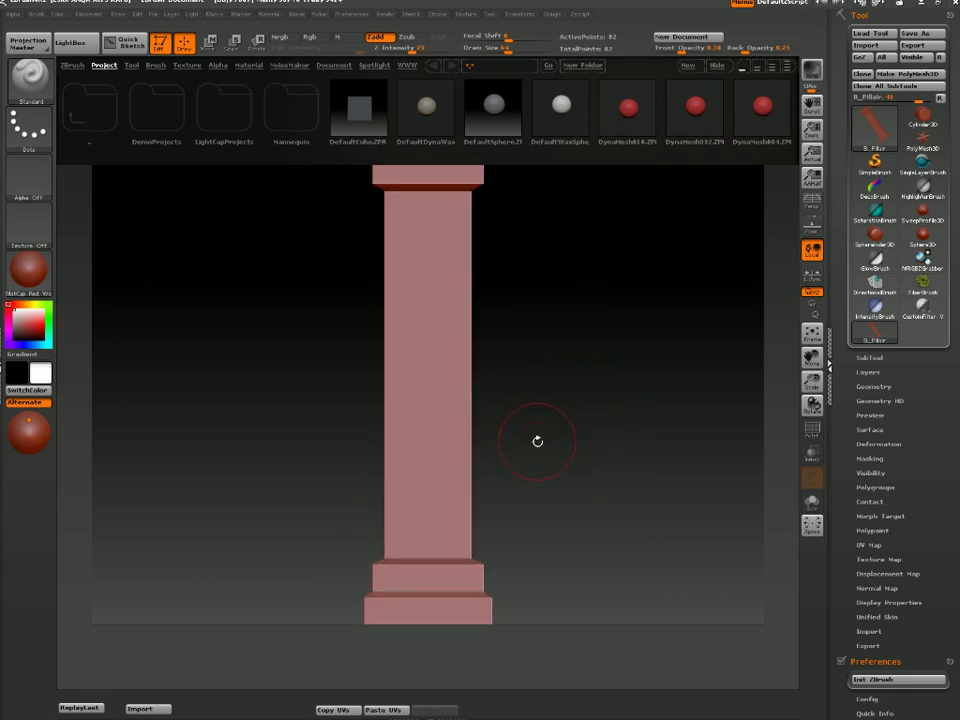
{"action": "left_click_drag", "start_coordinate": [578, 378], "coordinate": [677, 318]}
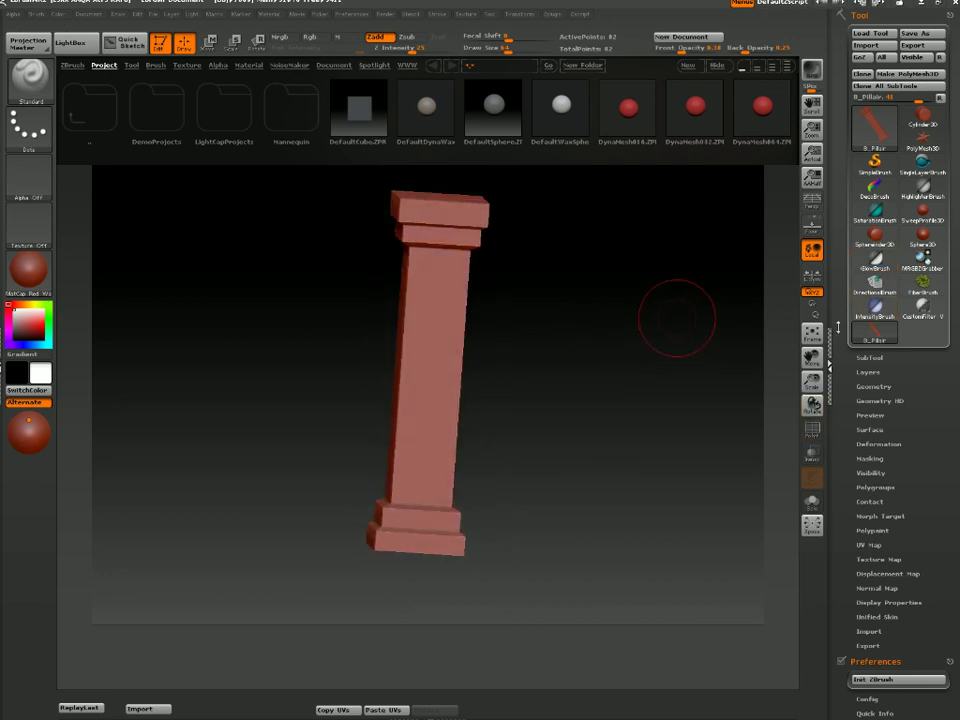
{"action": "left_click", "coordinate": [811, 431]}
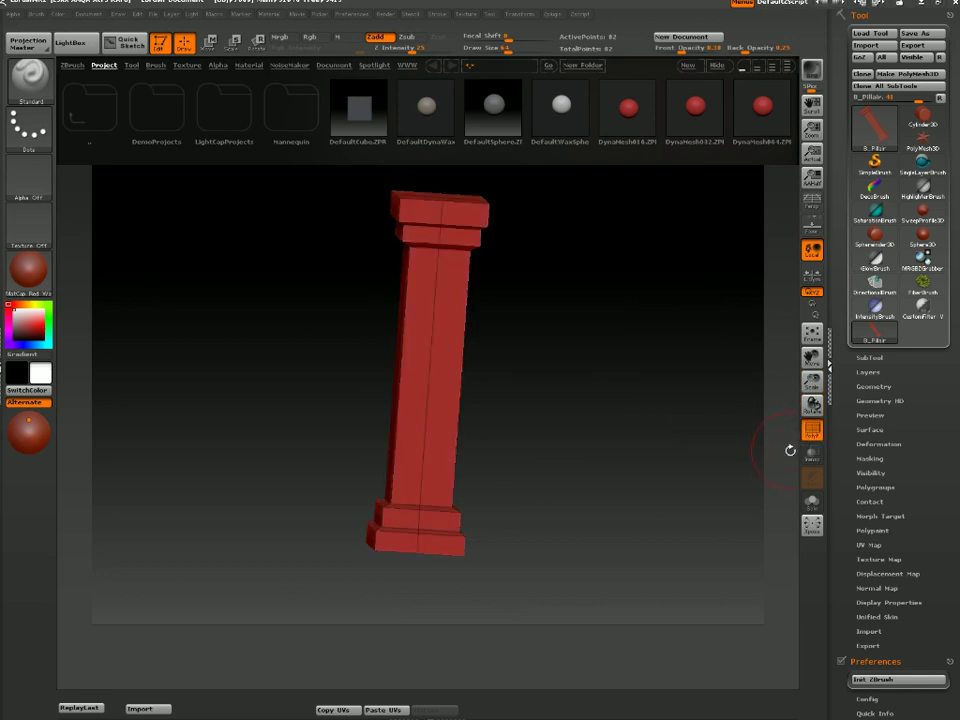
{"action": "mouse_move", "coordinate": [663, 428]}
{"action": "left_mouse_down"}
{"action": "mouse_move", "coordinate": [639, 493]}
{"action": "mouse_move", "coordinate": [651, 493]}
{"action": "mouse_move", "coordinate": [669, 435]}
{"action": "left_mouse_up"}
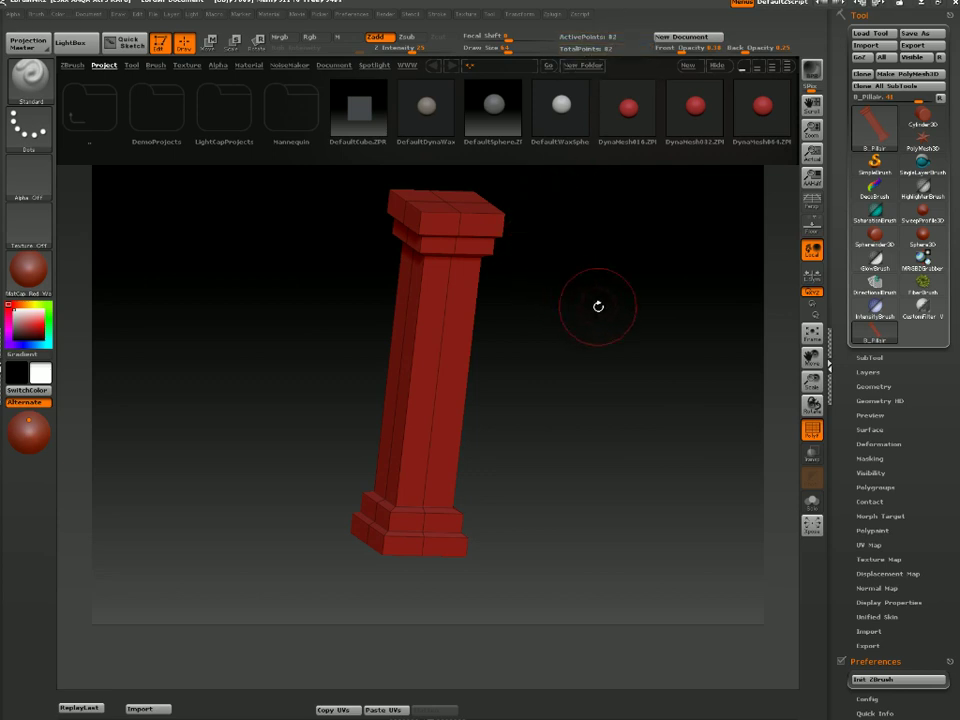
Subdivide the pillar to level 6 with subdivision smoothing turned off, so its hard edges are kept
{"action": "left_click", "coordinate": [874, 387]}
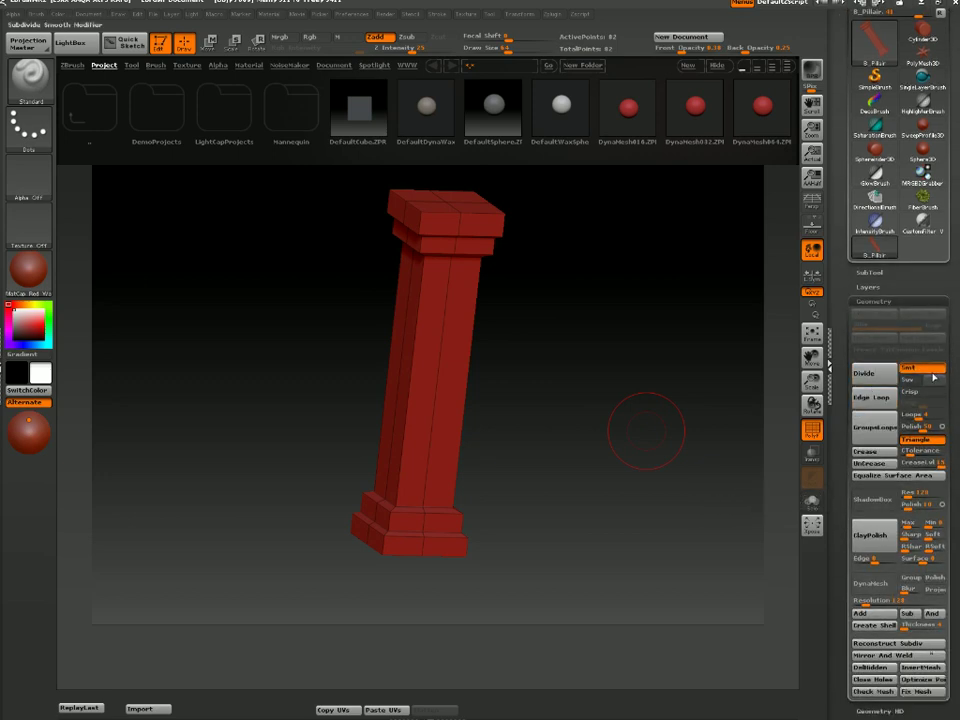
{"action": "left_click", "coordinate": [915, 370]}
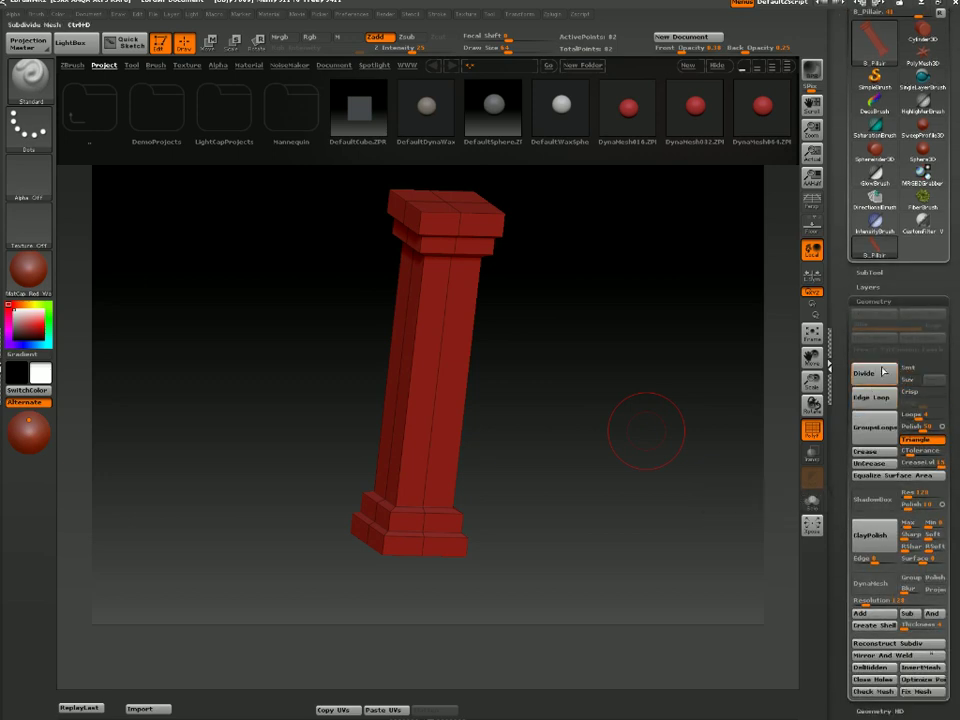
{"action": "left_click", "coordinate": [875, 374]}
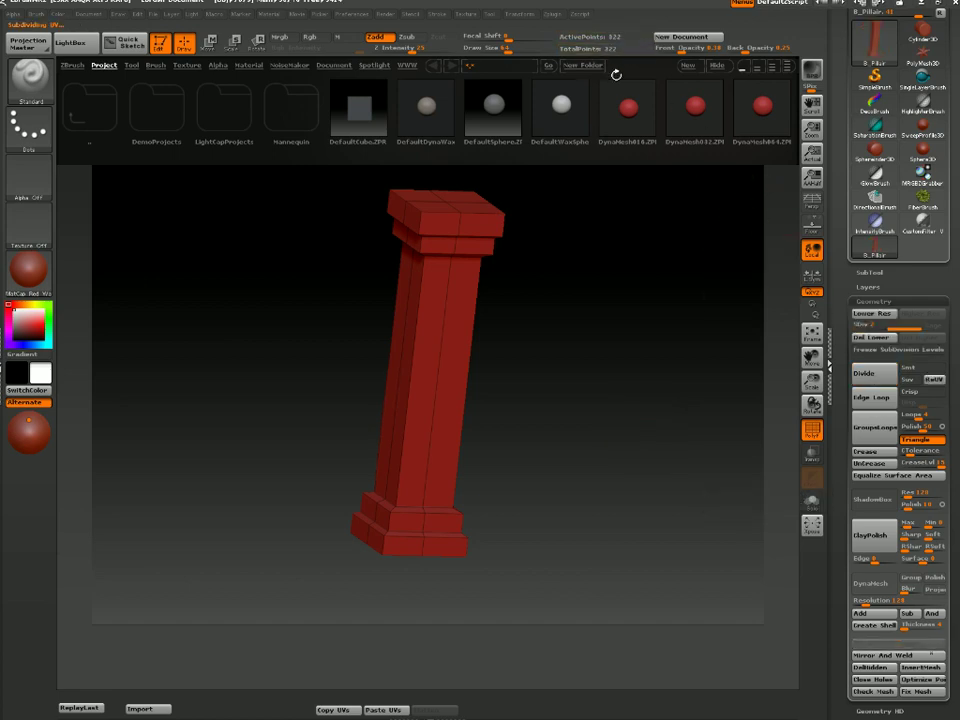
{"action": "left_click", "coordinate": [880, 377]}
{"action": "left_click", "coordinate": [862, 400]}
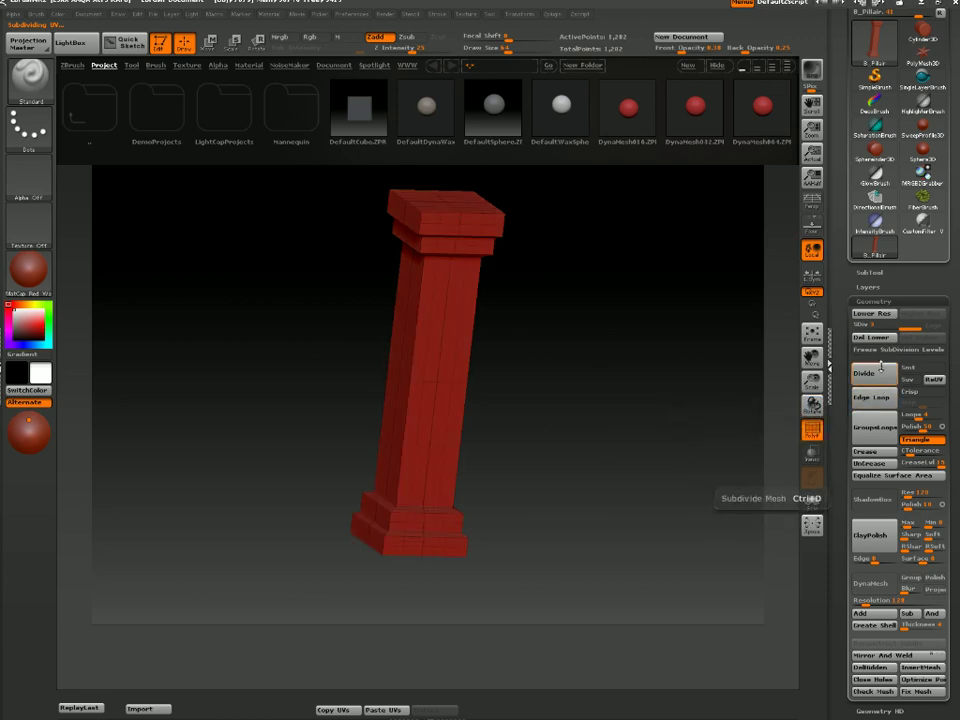
{"action": "left_click", "coordinate": [877, 375]}
{"action": "left_click", "coordinate": [877, 373]}
{"action": "left_click", "coordinate": [875, 374]}
{"action": "left_click", "coordinate": [813, 434]}
{"action": "left_click", "coordinate": [814, 434]}
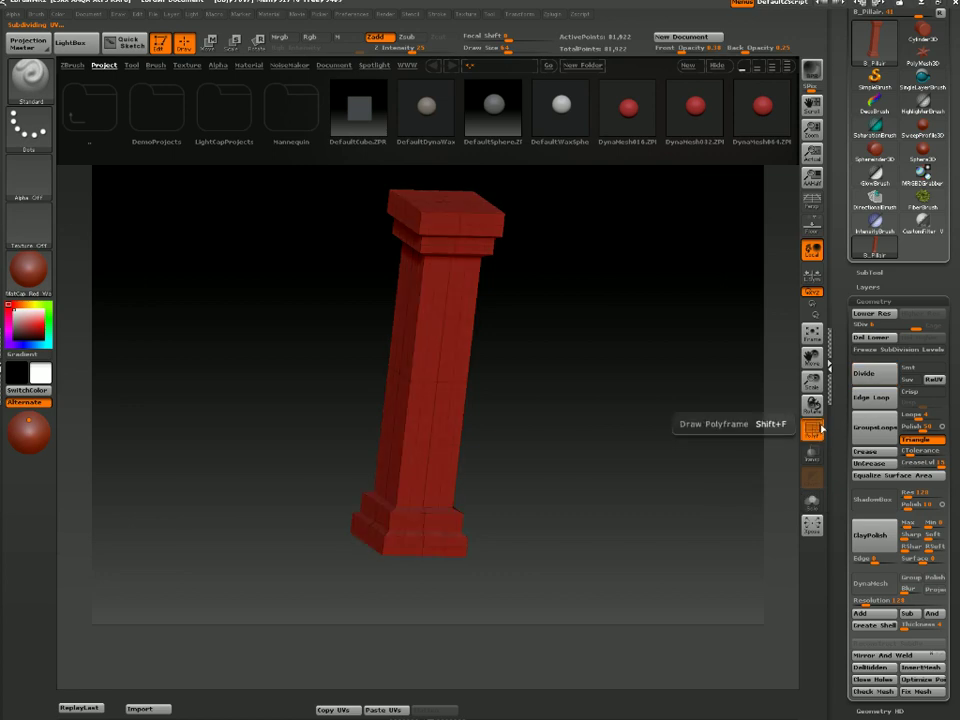
Subdivide the pillar to level 8 with subdivision smoothing turned on, and turn smoothing off again
{"action": "left_click", "coordinate": [926, 368]}
{"action": "left_click", "coordinate": [878, 374]}
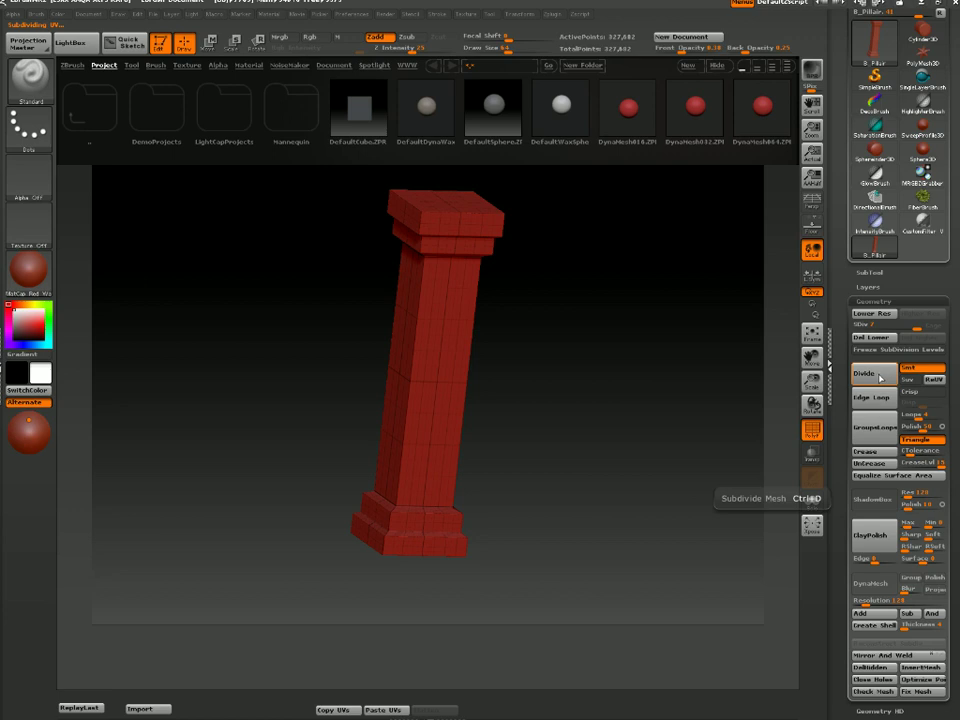
{"action": "left_click", "coordinate": [884, 376]}
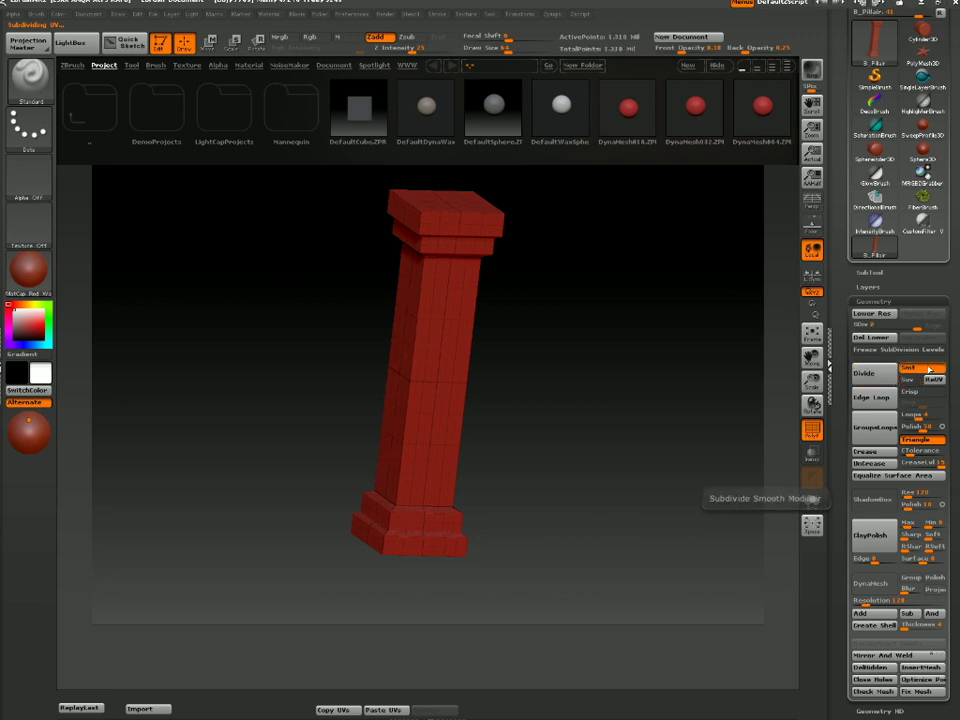
{"action": "left_click", "coordinate": [922, 370]}
Choose the ClayTubes brush with the FreeHand stroke for sculpting the pillar
{"action": "left_click_drag", "start_coordinate": [590, 345], "coordinate": [568, 300]}
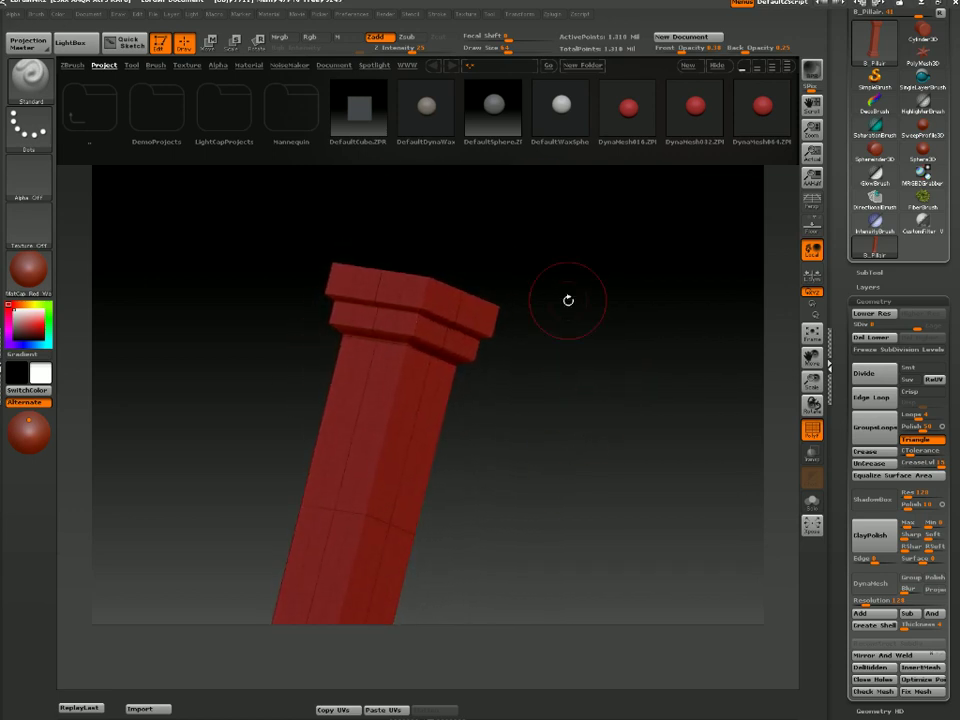
{"action": "left_click", "coordinate": [28, 125]}
{"action": "left_click", "coordinate": [181, 141]}
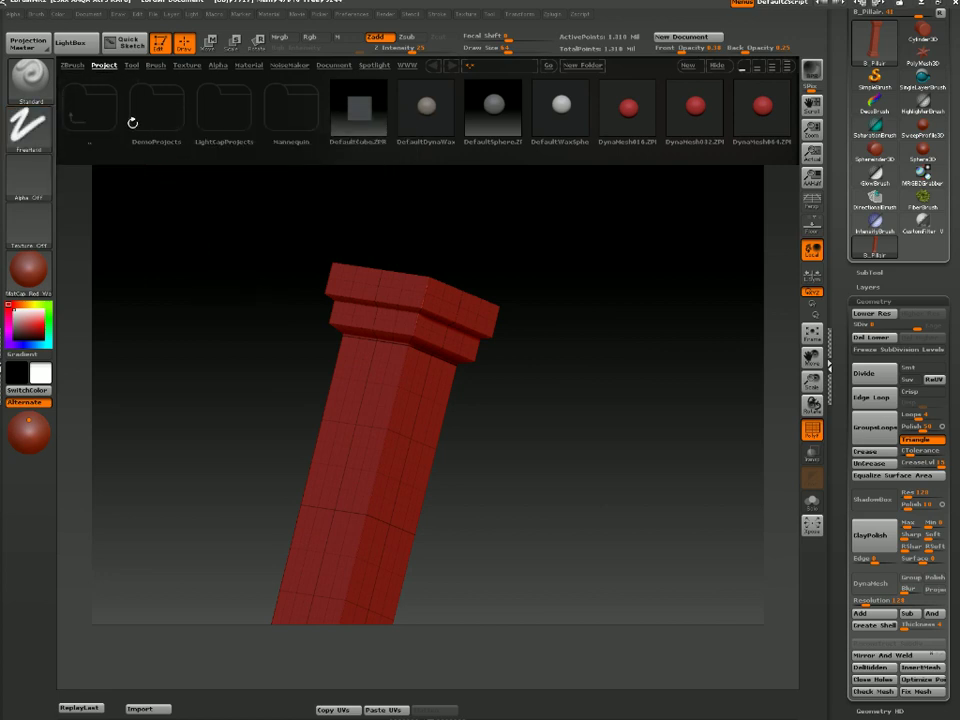
{"action": "left_click", "coordinate": [28, 80]}
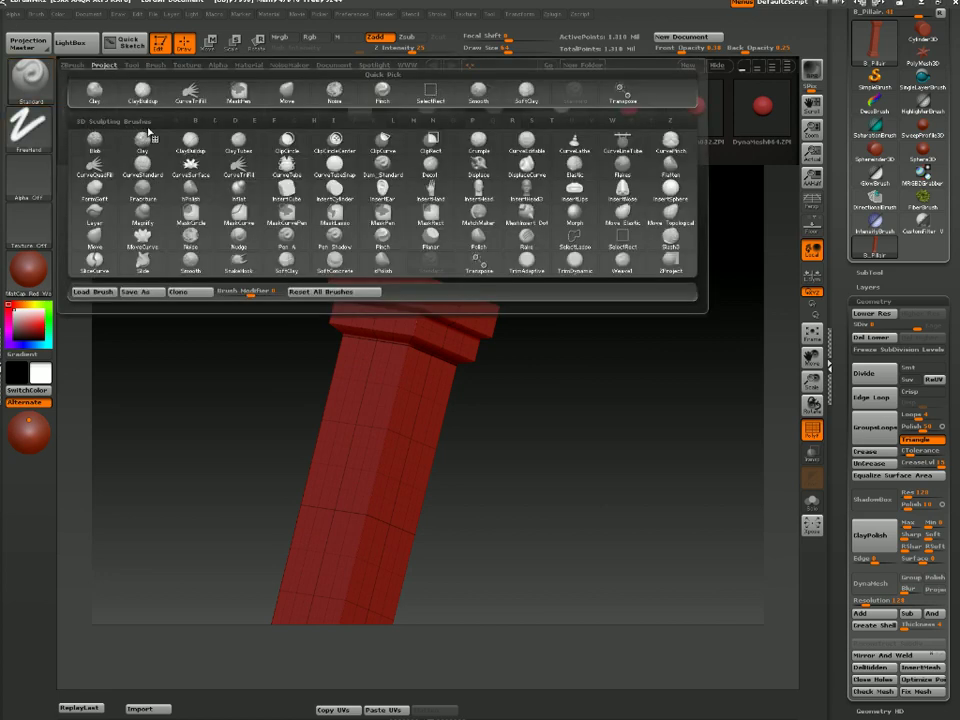
{"action": "left_click", "coordinate": [238, 139]}
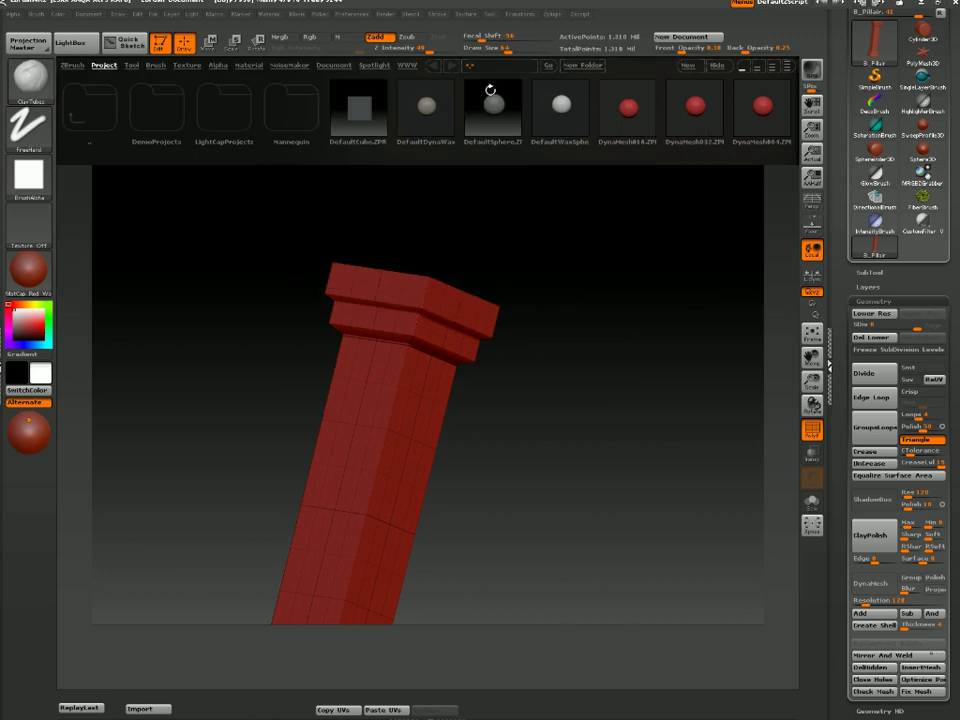
Set the brush to Zsub with a Z Intensity of 41 and a Draw Size of 44
{"action": "left_click_drag", "start_coordinate": [428, 47], "coordinate": [412, 46]}
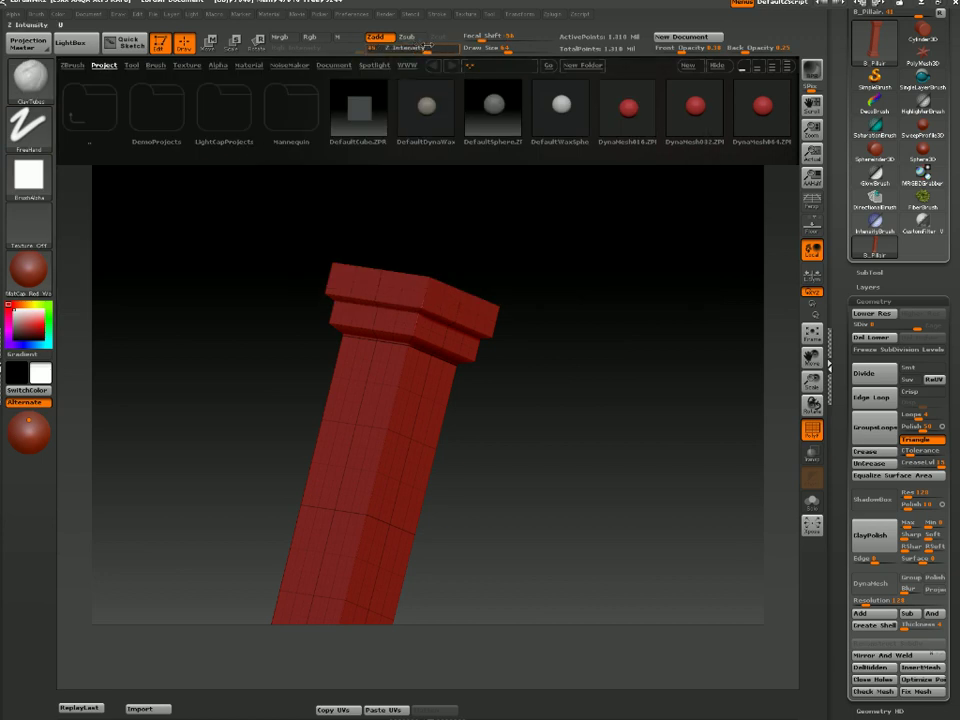
{"action": "left_click_drag", "start_coordinate": [422, 47], "coordinate": [425, 47]}
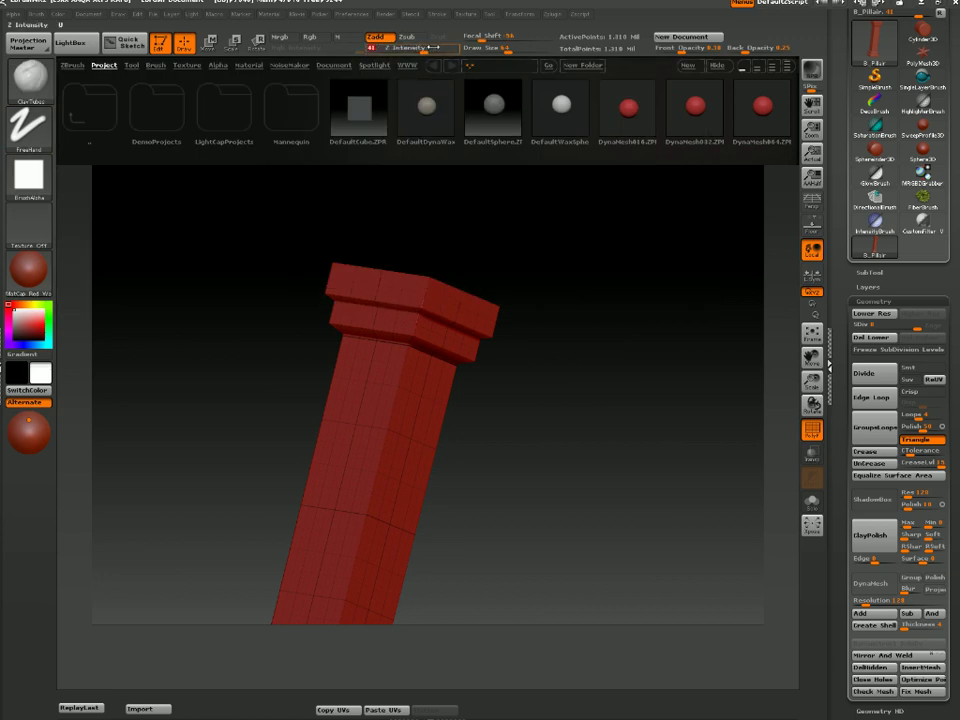
{"action": "left_click_drag", "start_coordinate": [507, 45], "coordinate": [501, 43]}
{"action": "left_click", "coordinate": [412, 38]}
Add a sculpting layer to the pillar and name it Edges
{"action": "left_click_drag", "start_coordinate": [473, 366], "coordinate": [426, 402]}
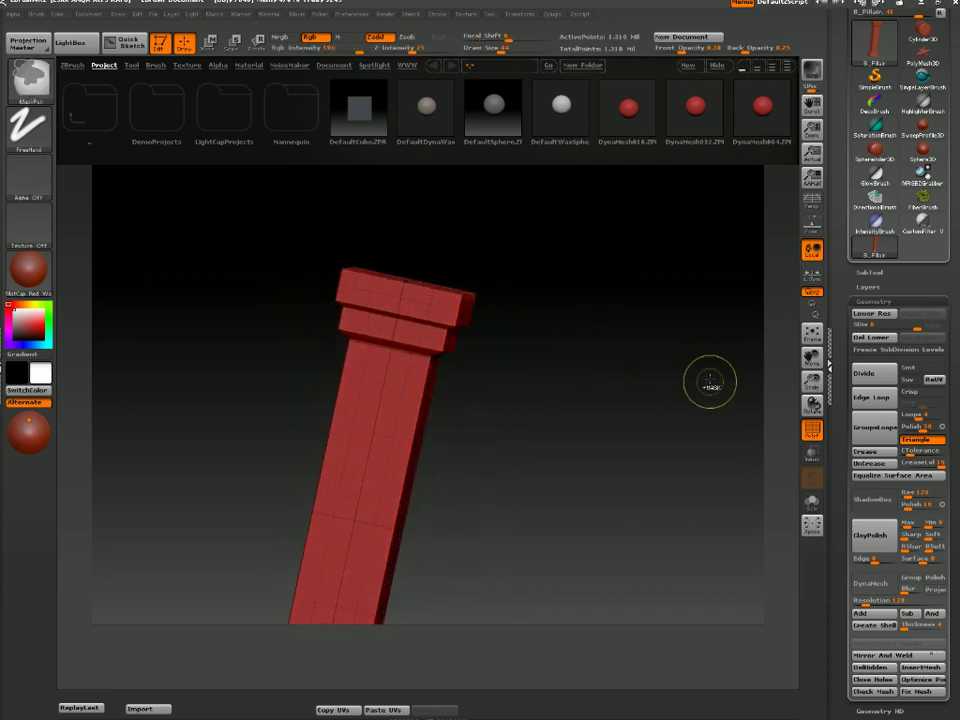
{"action": "left_click", "coordinate": [883, 284]}
{"action": "left_click", "coordinate": [866, 432]}
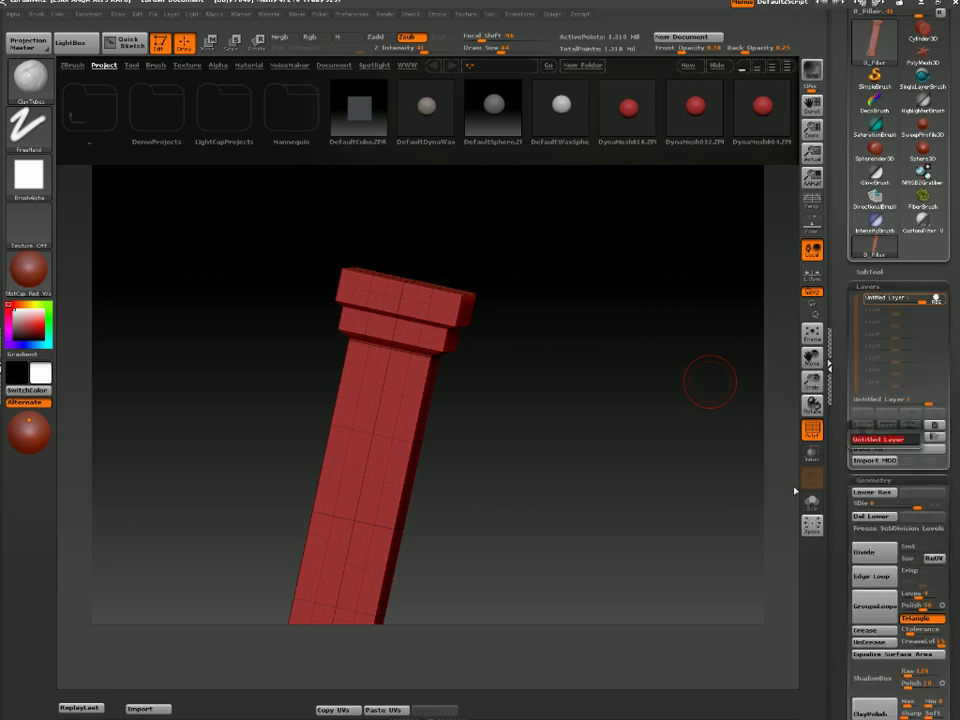
{"action": "type", "text": "Edges"}
{"action": "key", "text": "Return"}
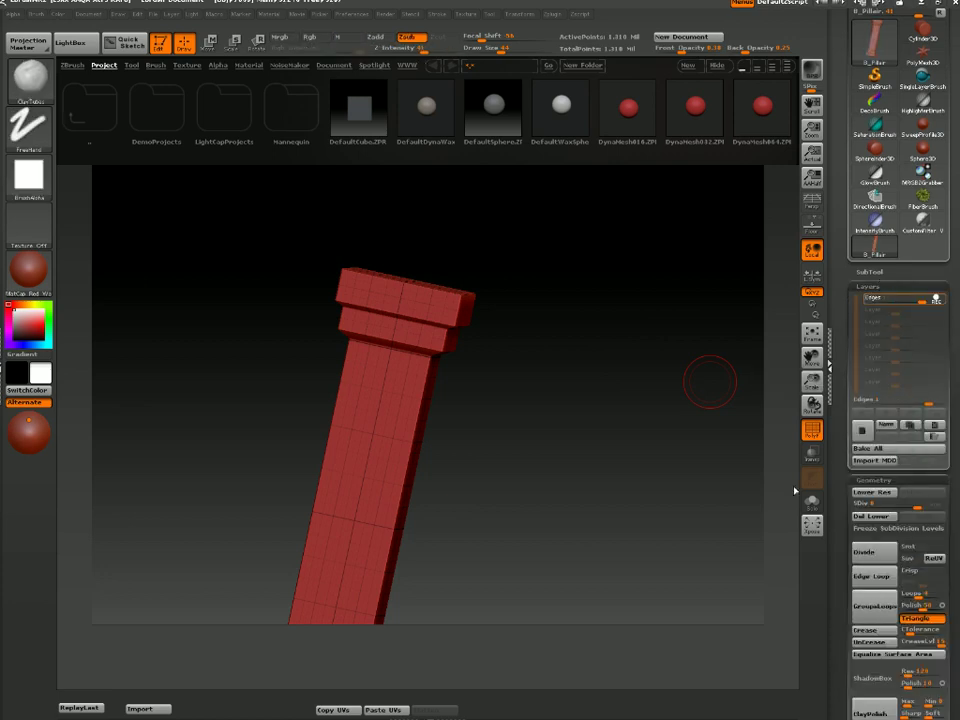
Set the brush's Draw Size to 25 and its Z Intensity to 60
{"action": "left_click_drag", "start_coordinate": [589, 249], "coordinate": [467, 315]}
{"action": "left_click", "coordinate": [492, 49]}
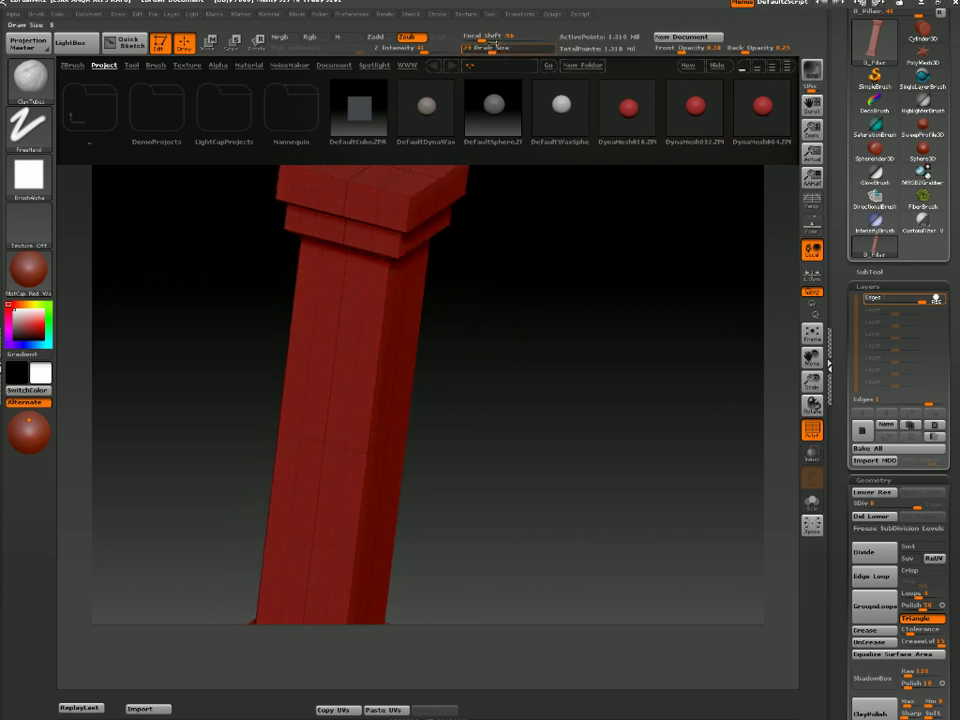
{"action": "left_click", "coordinate": [436, 49]}
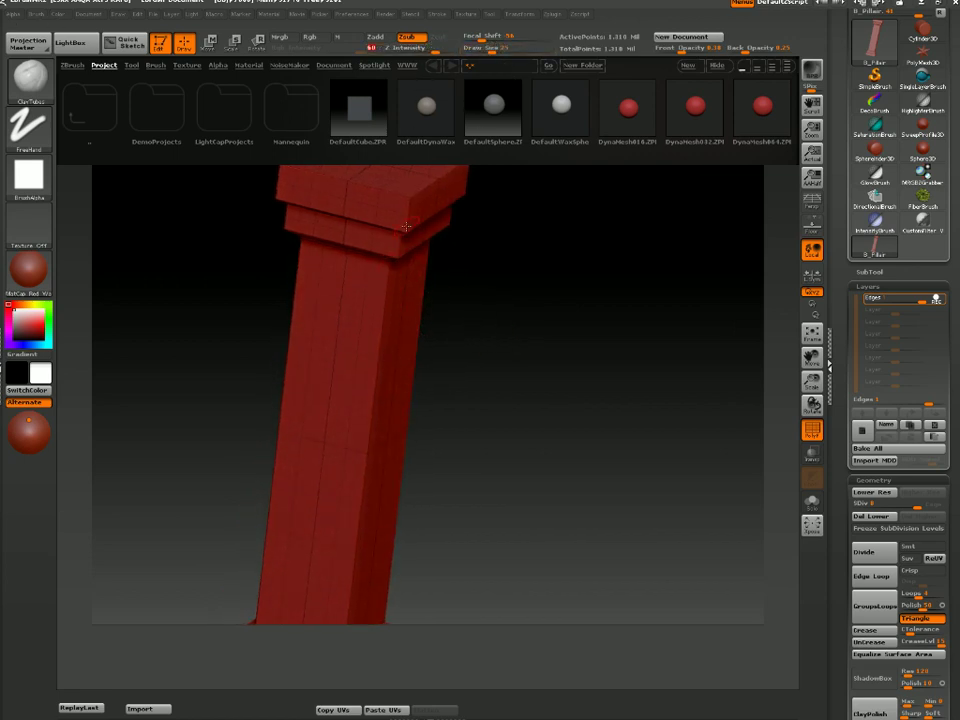
Chip away one vertical edge of the shaft down to the base corner, with the polygon wireframe hidden
{"action": "left_click_drag", "start_coordinate": [382, 311], "coordinate": [385, 286]}
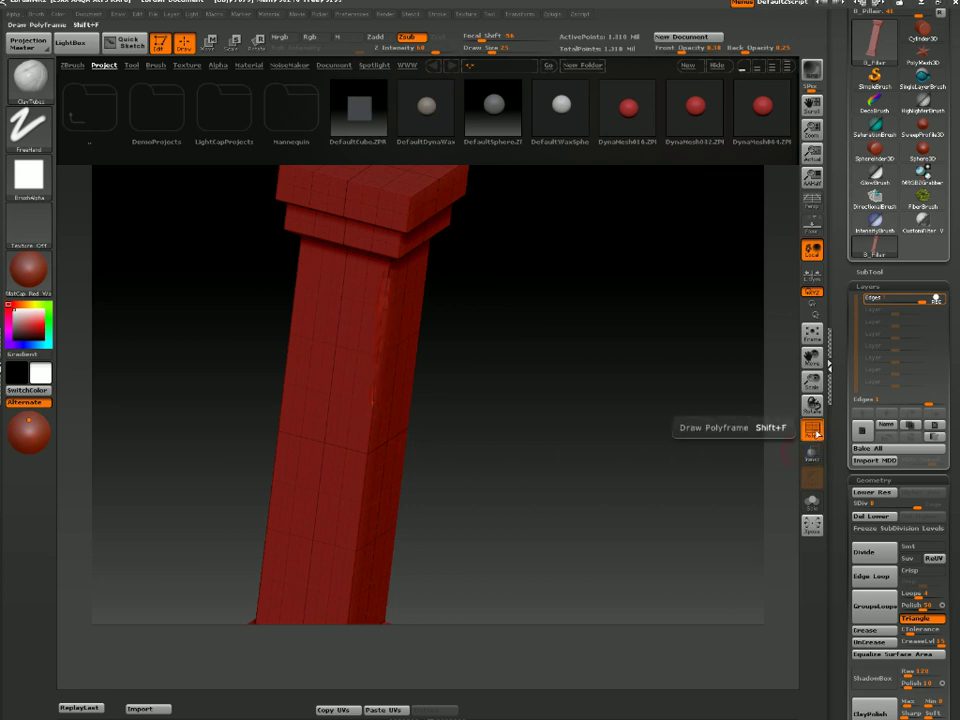
{"action": "left_click", "coordinate": [812, 430]}
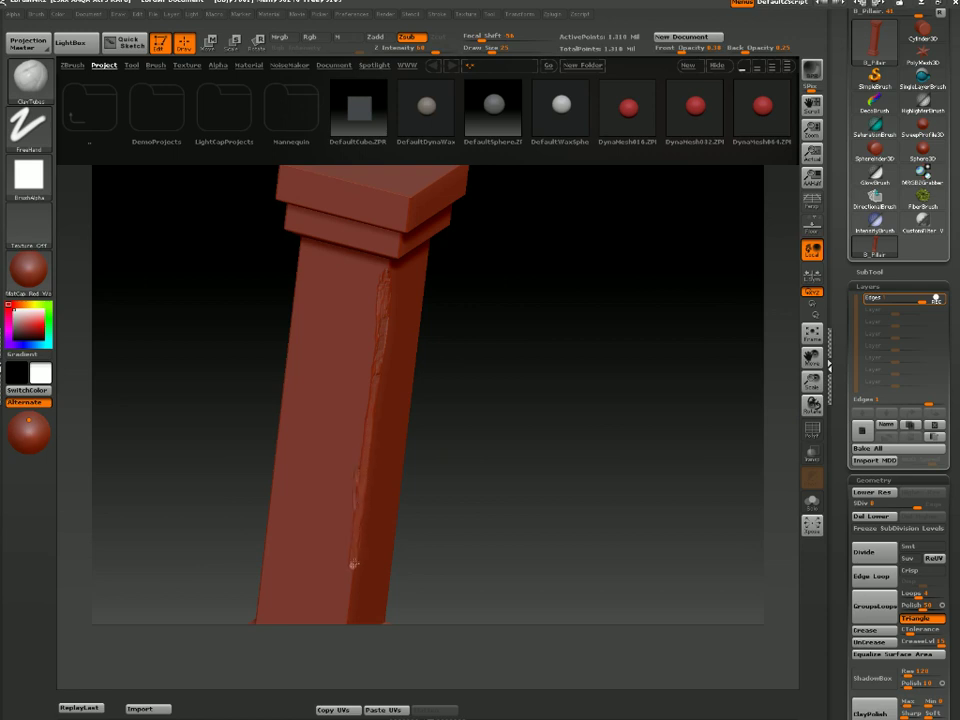
{"action": "left_click_drag", "start_coordinate": [462, 475], "coordinate": [505, 325]}
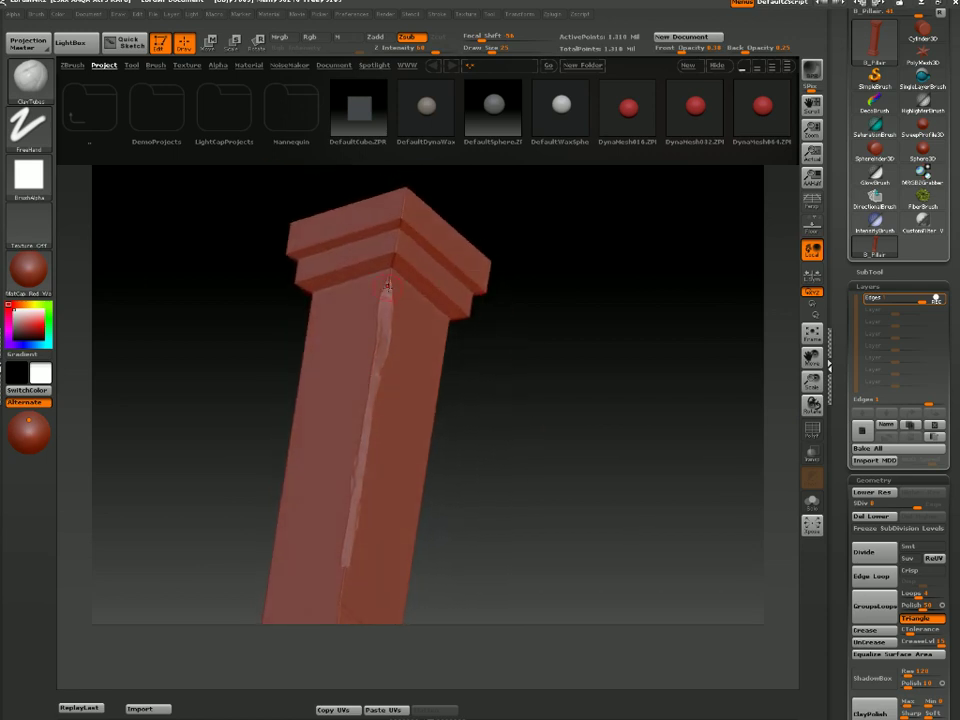
{"action": "mouse_move", "coordinate": [543, 422]}
{"action": "left_mouse_down"}
{"action": "mouse_move", "coordinate": [561, 268]}
{"action": "mouse_move", "coordinate": [550, 396]}
{"action": "left_mouse_up"}
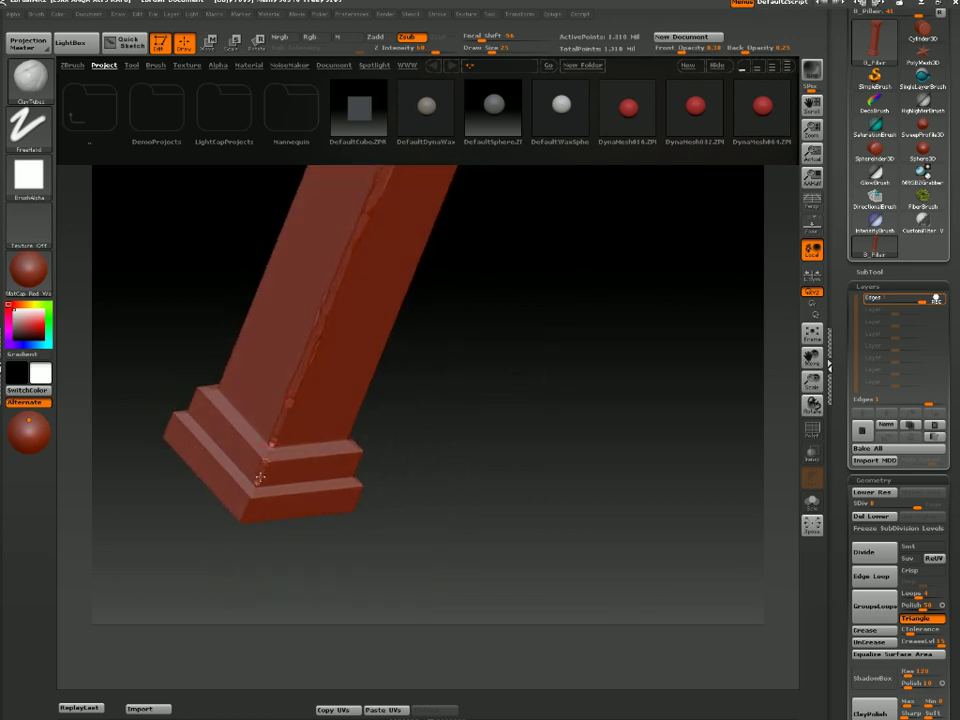
Carve irregular chips into the corners and stepped rims around the pillar's base
{"action": "left_click_drag", "start_coordinate": [501, 427], "coordinate": [471, 422]}
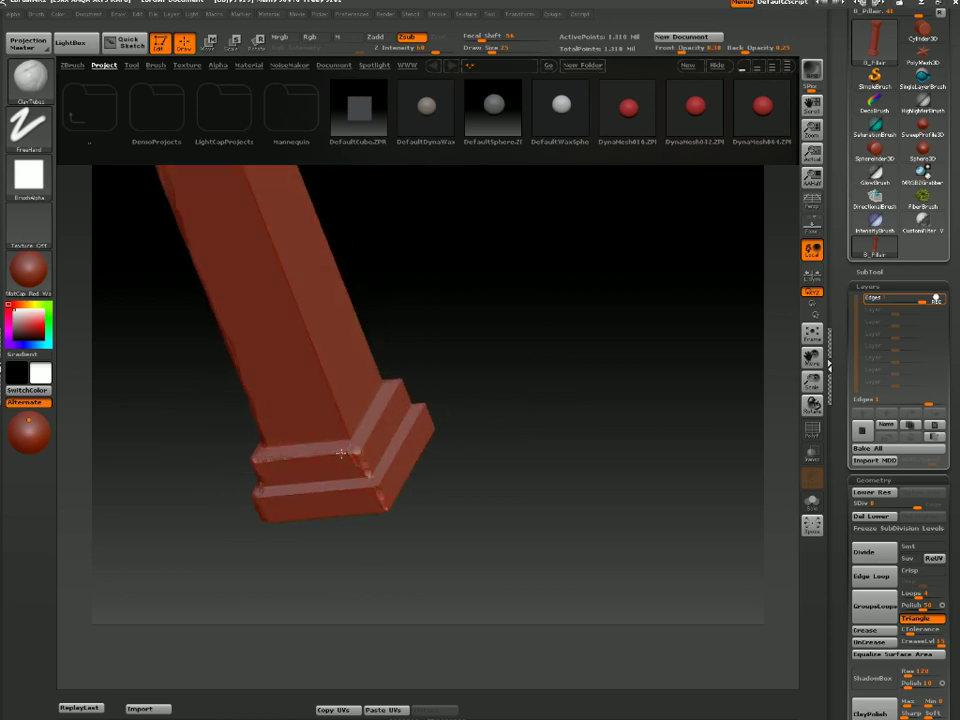
{"action": "left_click_drag", "start_coordinate": [332, 492], "coordinate": [487, 409]}
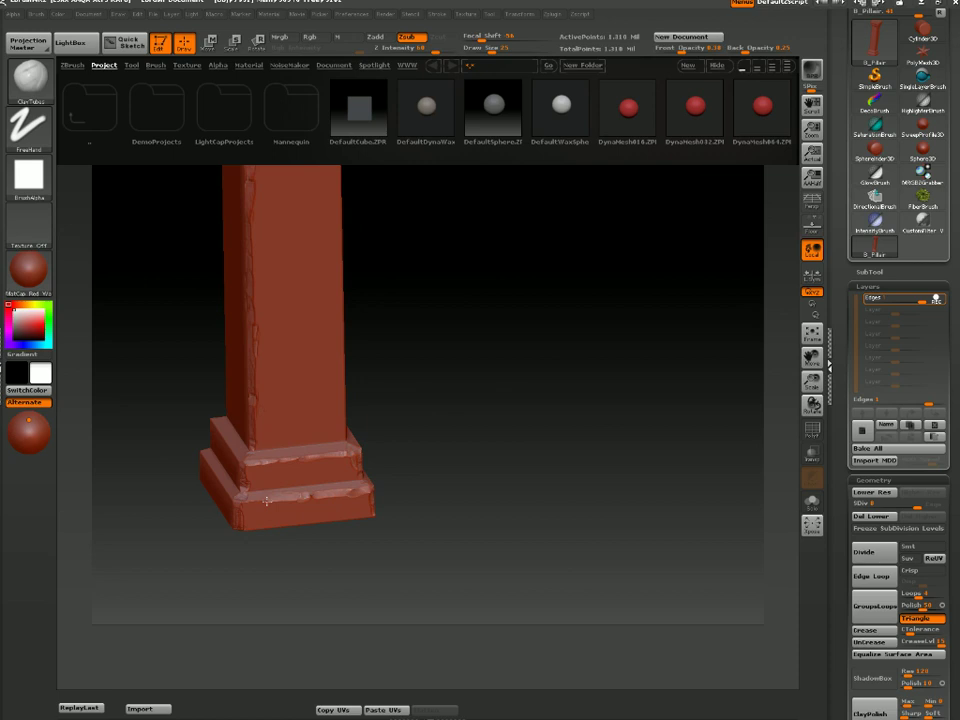
{"action": "left_click_drag", "start_coordinate": [456, 429], "coordinate": [407, 441]}
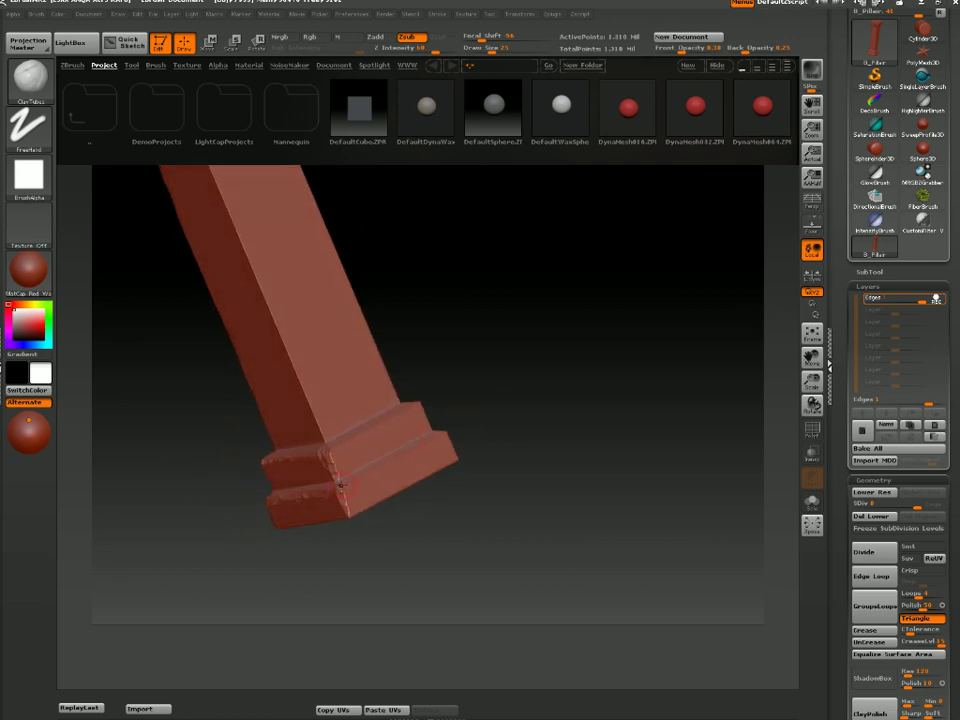
{"action": "left_click_drag", "start_coordinate": [512, 401], "coordinate": [470, 432]}
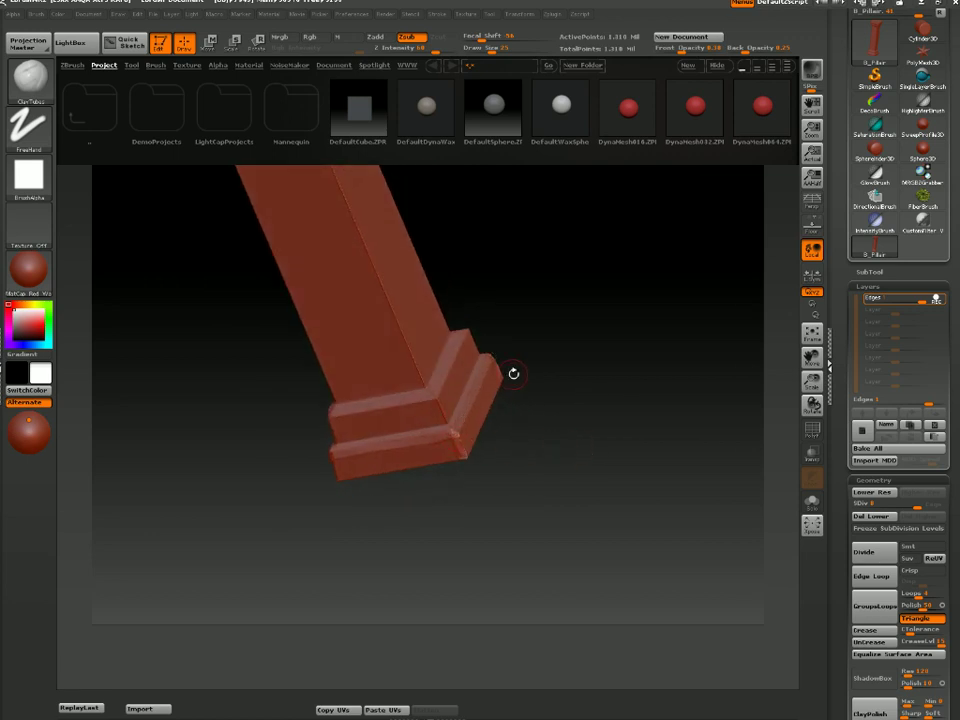
{"action": "left_click_drag", "start_coordinate": [510, 374], "coordinate": [556, 352]}
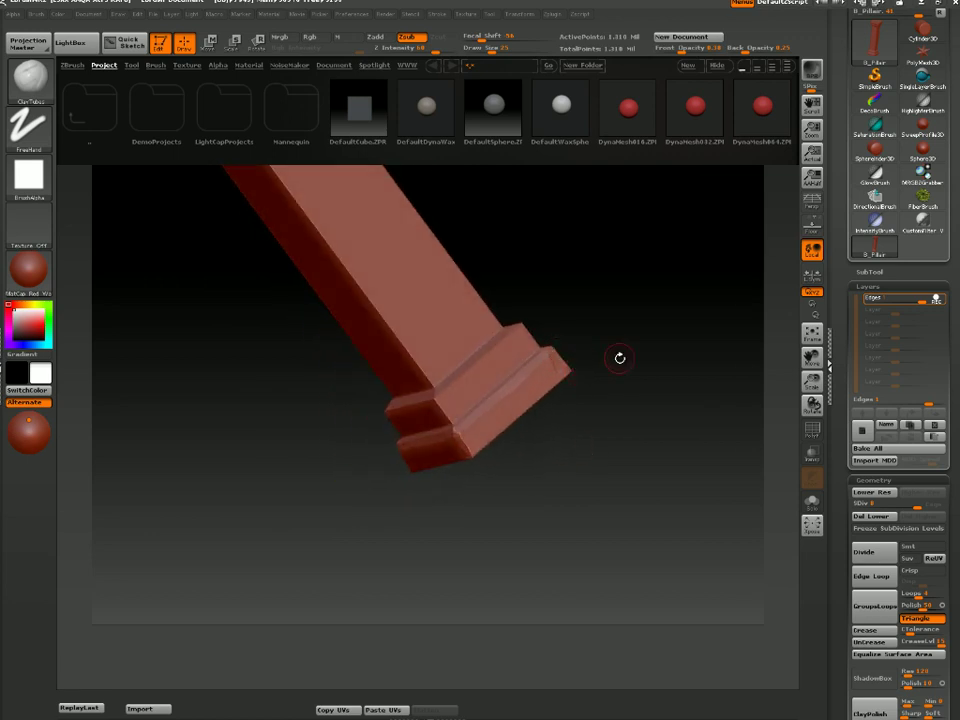
{"action": "left_click_drag", "start_coordinate": [619, 358], "coordinate": [582, 369]}
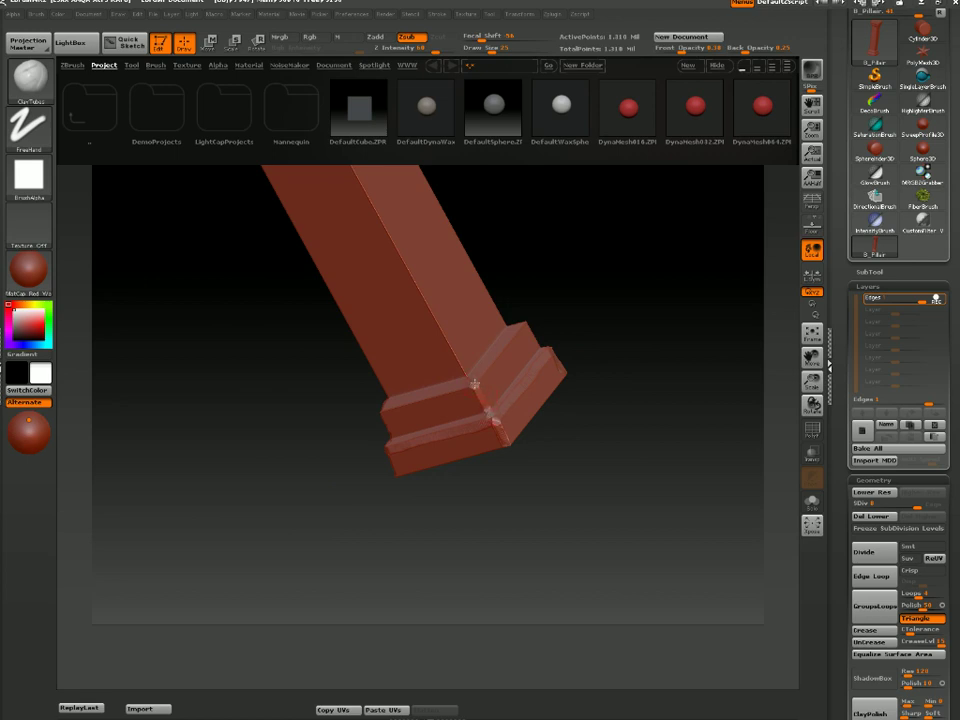
{"action": "mouse_move", "coordinate": [536, 335]}
{"action": "left_mouse_down"}
{"action": "mouse_move", "coordinate": [617, 317]}
{"action": "mouse_move", "coordinate": [580, 308]}
{"action": "mouse_move", "coordinate": [506, 215]}
{"action": "mouse_move", "coordinate": [513, 381]}
{"action": "mouse_move", "coordinate": [604, 356]}
{"action": "left_mouse_up"}
{"action": "mouse_move", "coordinate": [675, 332]}
{"action": "left_mouse_down"}
{"action": "mouse_move", "coordinate": [625, 350]}
{"action": "mouse_move", "coordinate": [649, 294]}
{"action": "mouse_move", "coordinate": [622, 290]}
{"action": "left_mouse_up"}
Carve worn, broken chips along the next vertical edge of the shaft, from the capital down to the base
{"action": "left_click_drag", "start_coordinate": [588, 350], "coordinate": [339, 193]}
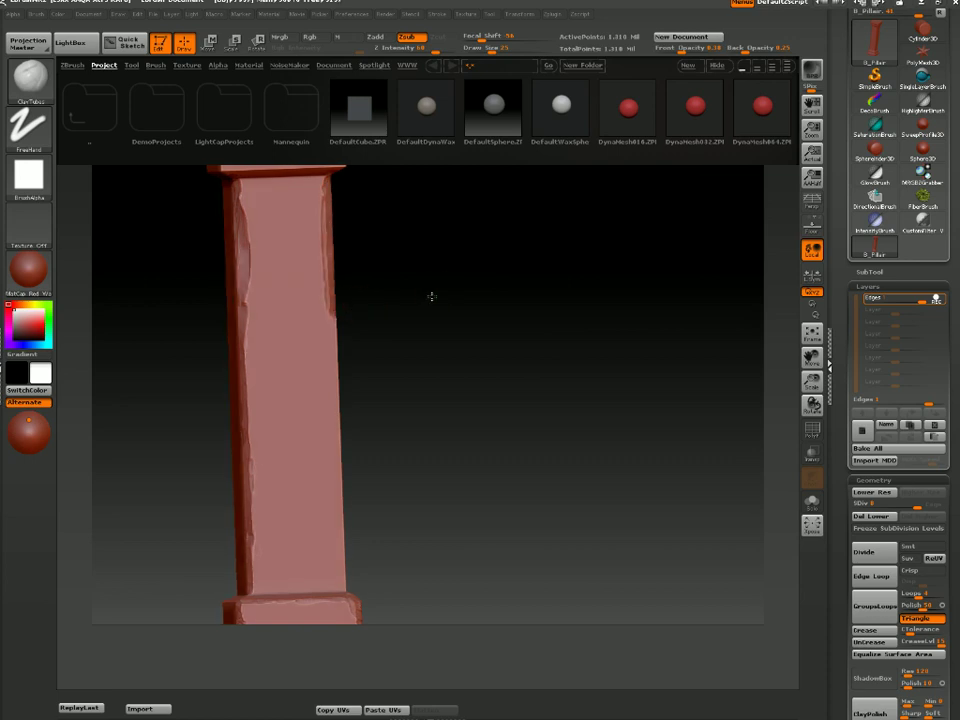
{"action": "left_click_drag", "start_coordinate": [431, 296], "coordinate": [384, 256]}
{"action": "left_click_drag", "start_coordinate": [329, 183], "coordinate": [341, 436]}
{"action": "left_click_drag", "start_coordinate": [333, 486], "coordinate": [341, 551]}
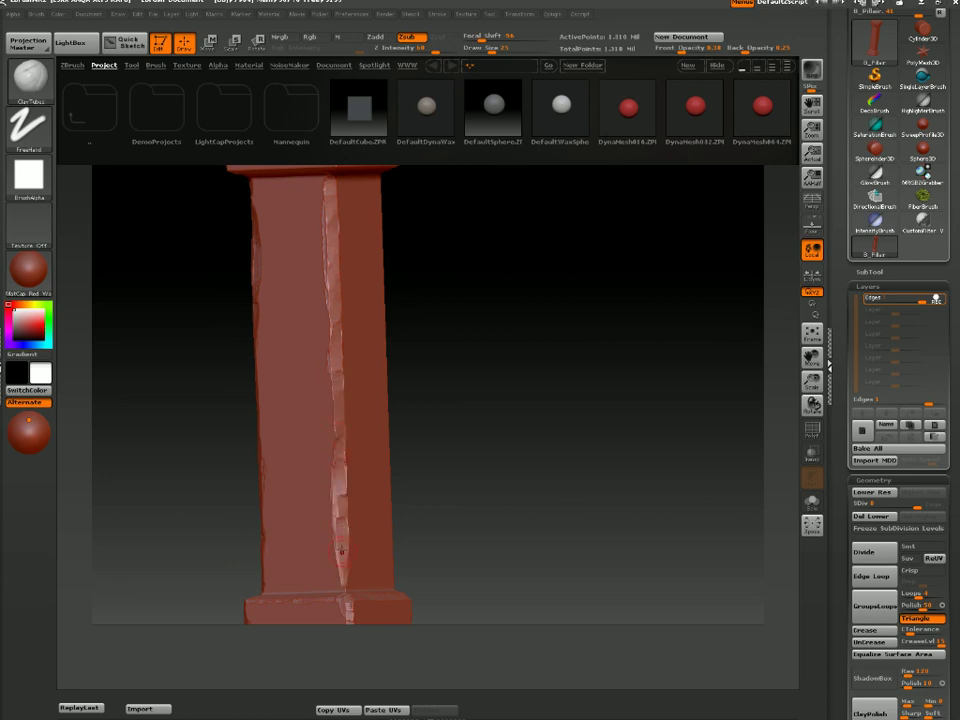
{"action": "left_click_drag", "start_coordinate": [476, 409], "coordinate": [349, 492]}
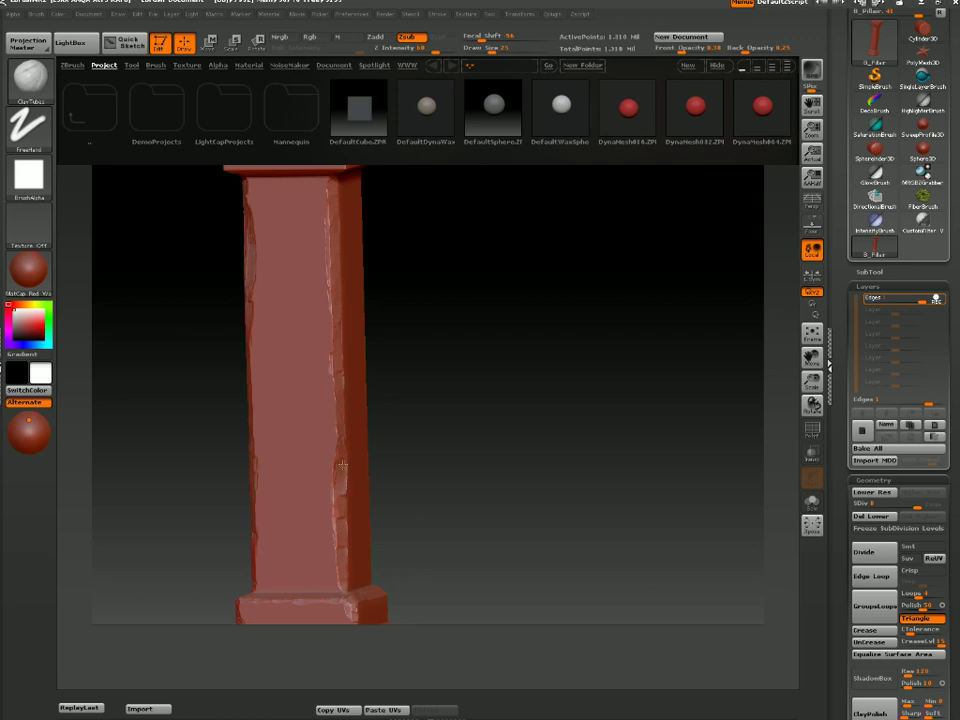
Set the brush's Z Intensity to 77 and carve rough chips along the shaft's remaining vertical edges and the capital corner above
{"action": "left_click", "coordinate": [417, 49]}
{"action": "left_click_drag", "start_coordinate": [332, 189], "coordinate": [341, 413]}
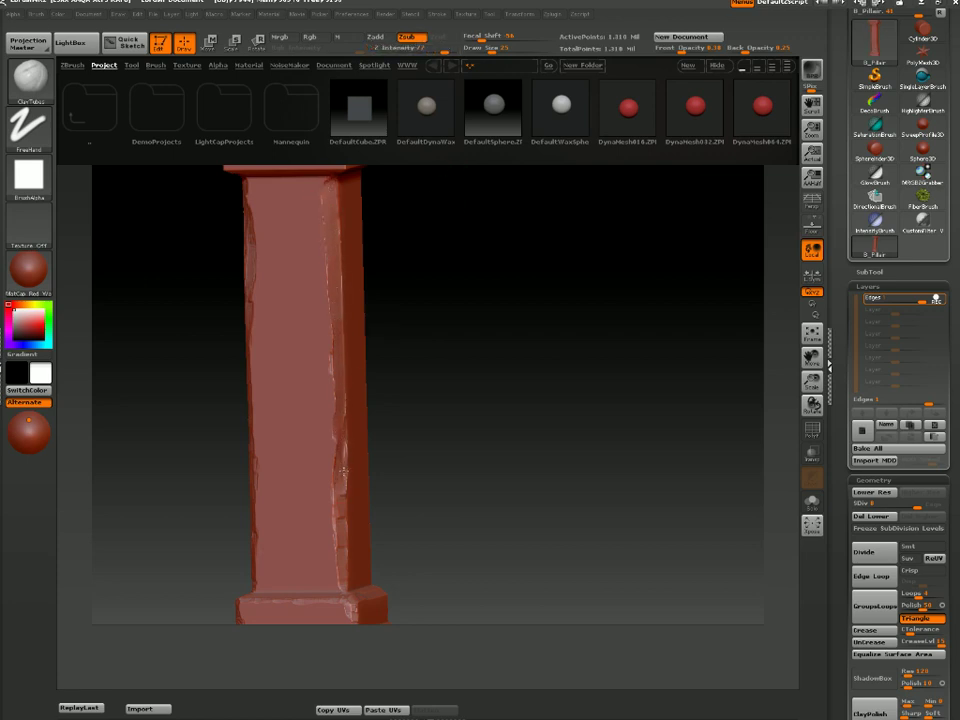
{"action": "left_click_drag", "start_coordinate": [433, 489], "coordinate": [395, 437]}
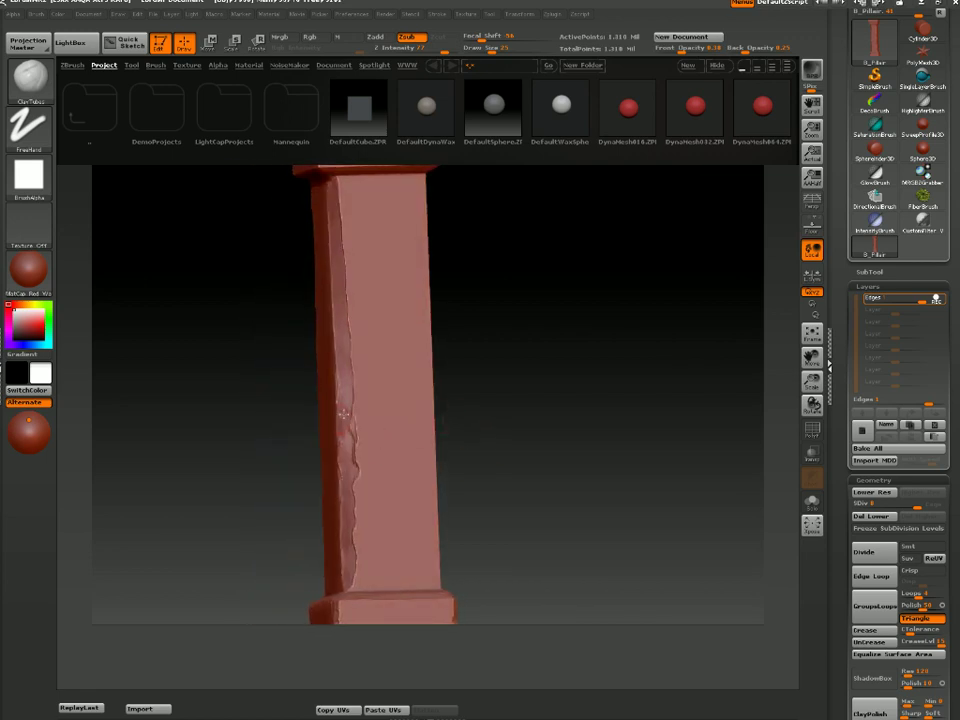
{"action": "left_click_drag", "start_coordinate": [439, 336], "coordinate": [363, 272]}
{"action": "left_click_drag", "start_coordinate": [341, 197], "coordinate": [346, 352]}
{"action": "mouse_move", "coordinate": [494, 294]}
{"action": "left_mouse_down", "text": "alt"}
{"action": "mouse_move", "coordinate": [520, 358]}
{"action": "mouse_move", "coordinate": [446, 321]}
{"action": "mouse_move", "coordinate": [557, 240]}
{"action": "mouse_move", "coordinate": [340, 291]}
{"action": "mouse_move", "coordinate": [338, 238]}
{"action": "left_mouse_up", "text": "alt"}
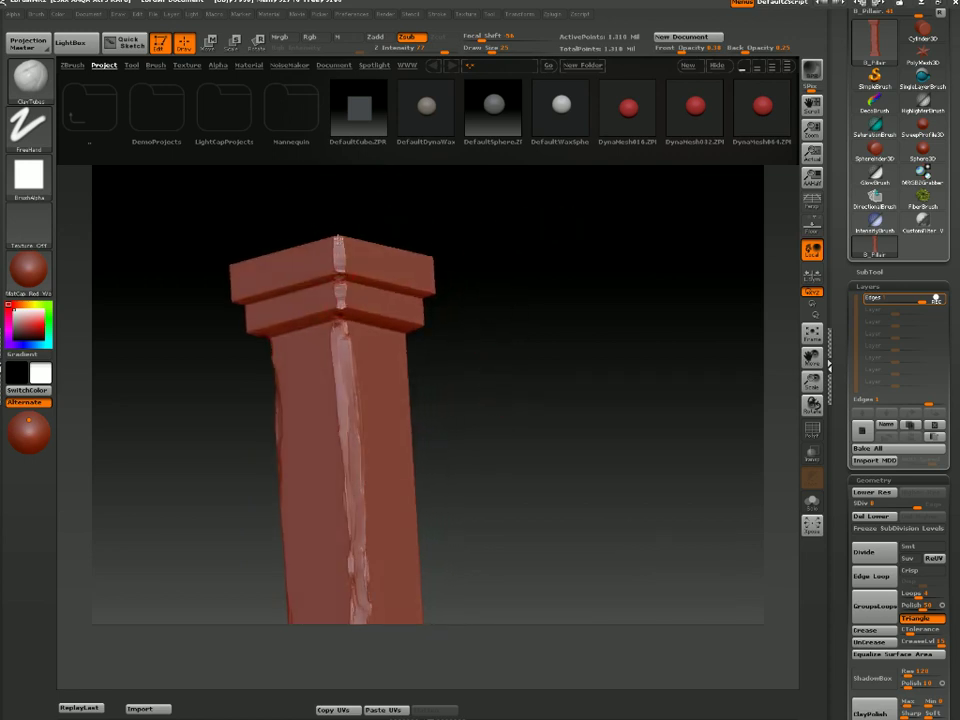
Chip the top rim and the stepped lower edges along one side of the pillar's capital
{"action": "left_click_drag", "start_coordinate": [483, 241], "coordinate": [518, 321]}
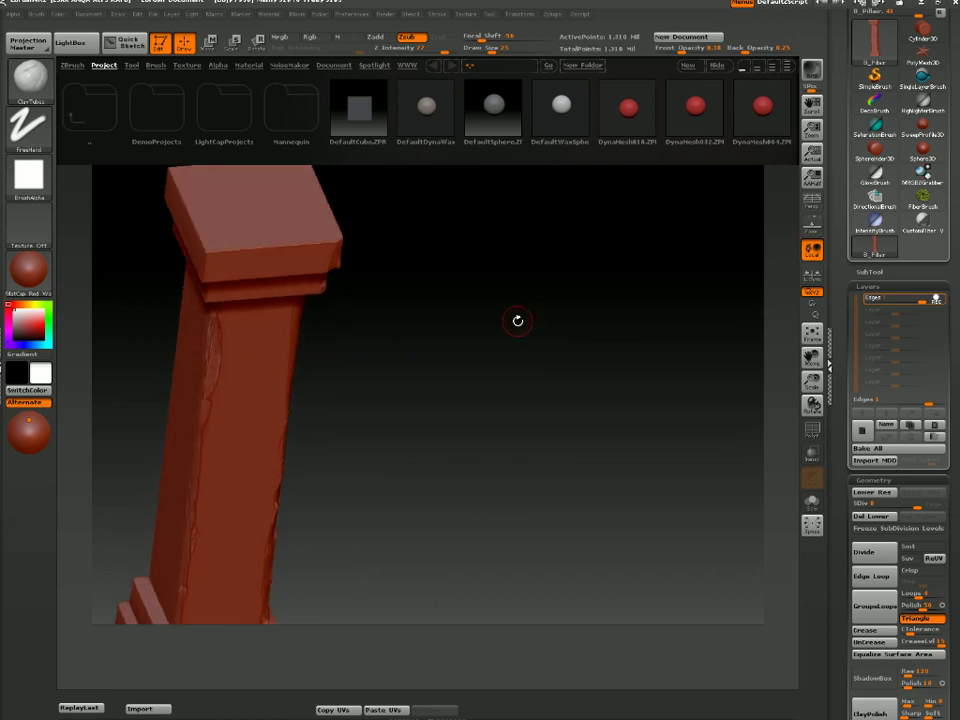
{"action": "left_click_drag", "start_coordinate": [208, 252], "coordinate": [319, 240]}
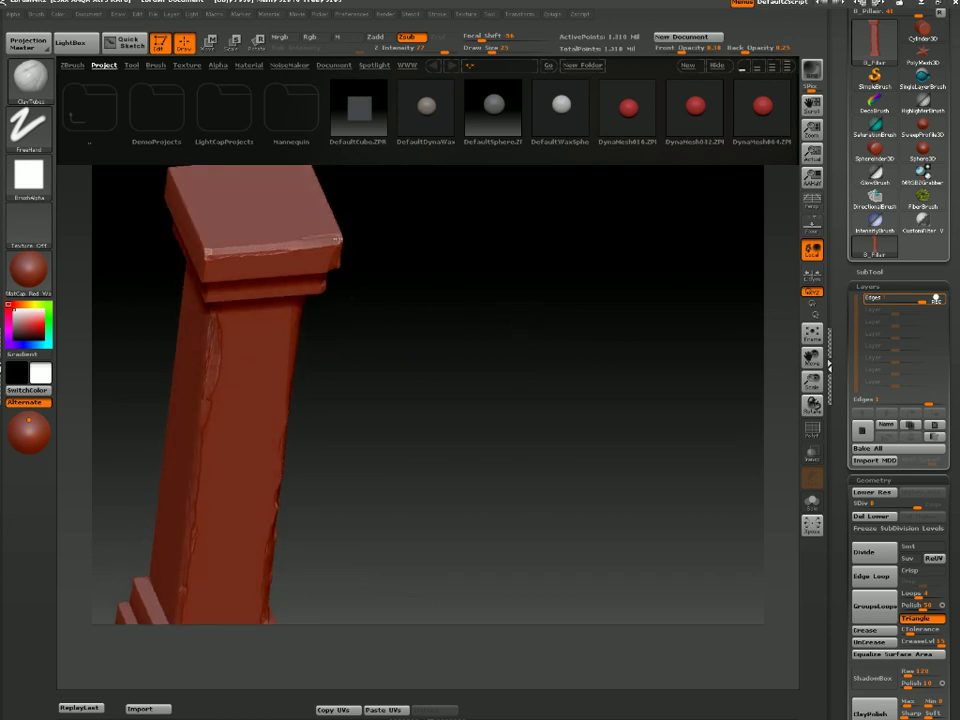
{"action": "mouse_move", "coordinate": [404, 283]}
{"action": "left_mouse_down"}
{"action": "mouse_move", "coordinate": [418, 249]}
{"action": "mouse_move", "coordinate": [383, 236]}
{"action": "left_mouse_up"}
{"action": "left_click_drag", "start_coordinate": [424, 284], "coordinate": [447, 261]}
{"action": "left_click_drag", "start_coordinate": [209, 279], "coordinate": [312, 284]}
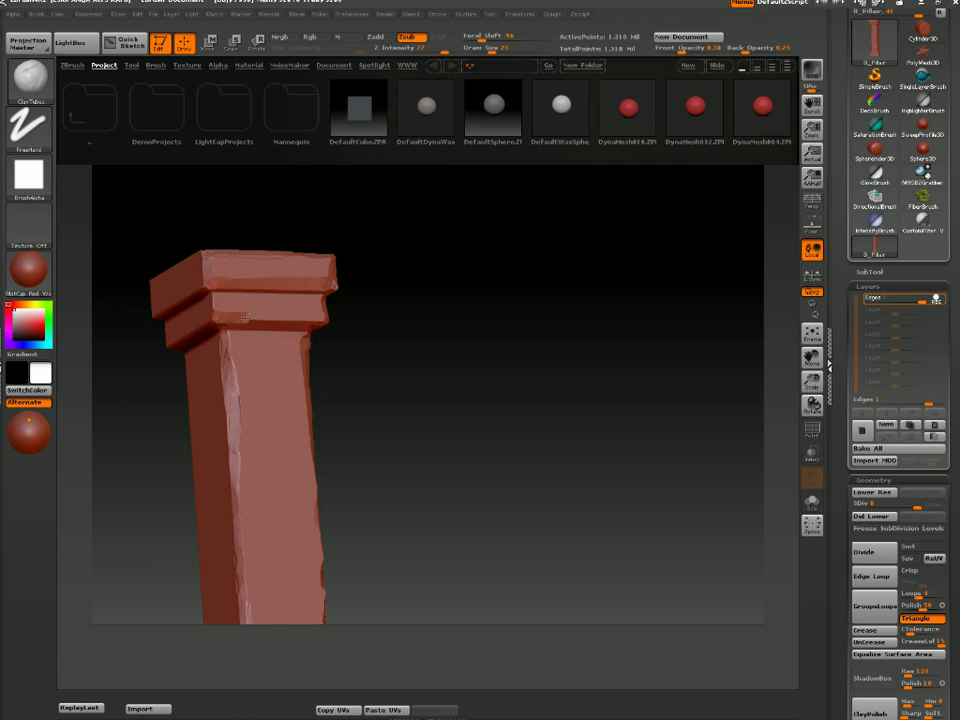
{"action": "left_click_drag", "start_coordinate": [278, 318], "coordinate": [322, 321]}
Carve worn chips into the corners and stepped rims around the remaining sides of the capital
{"action": "mouse_move", "coordinate": [394, 315]}
{"action": "left_mouse_down"}
{"action": "mouse_move", "coordinate": [373, 330]}
{"action": "mouse_move", "coordinate": [345, 316]}
{"action": "left_mouse_up"}
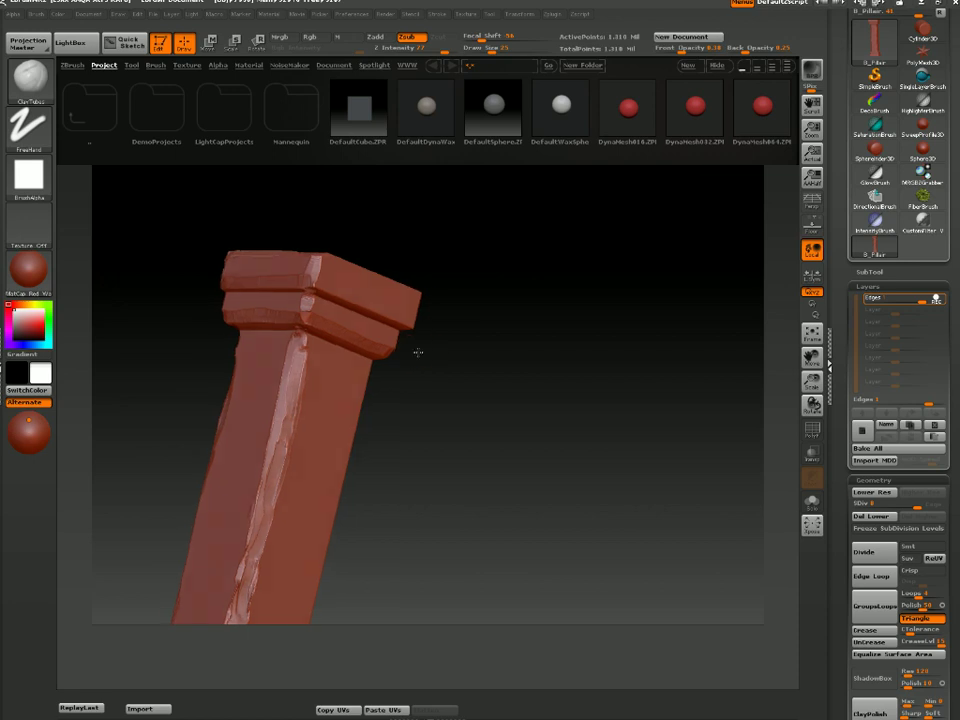
{"action": "left_click_drag", "start_coordinate": [415, 351], "coordinate": [422, 352]}
{"action": "left_click_drag", "start_coordinate": [490, 289], "coordinate": [259, 278]}
{"action": "left_click_drag", "start_coordinate": [315, 236], "coordinate": [320, 295]}
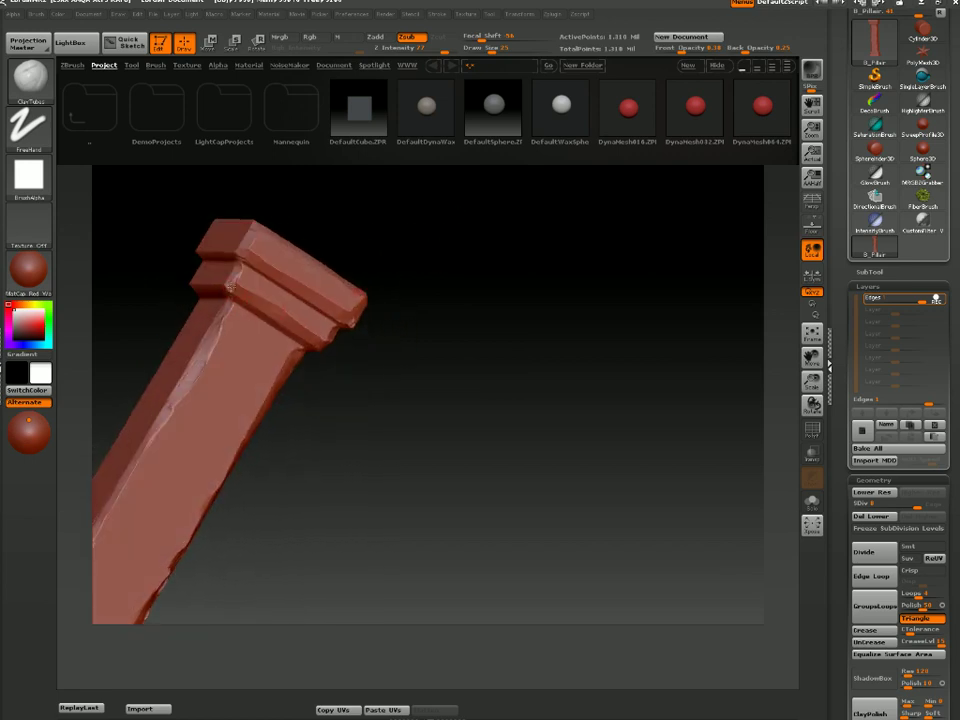
{"action": "left_click_drag", "start_coordinate": [414, 364], "coordinate": [401, 321]}
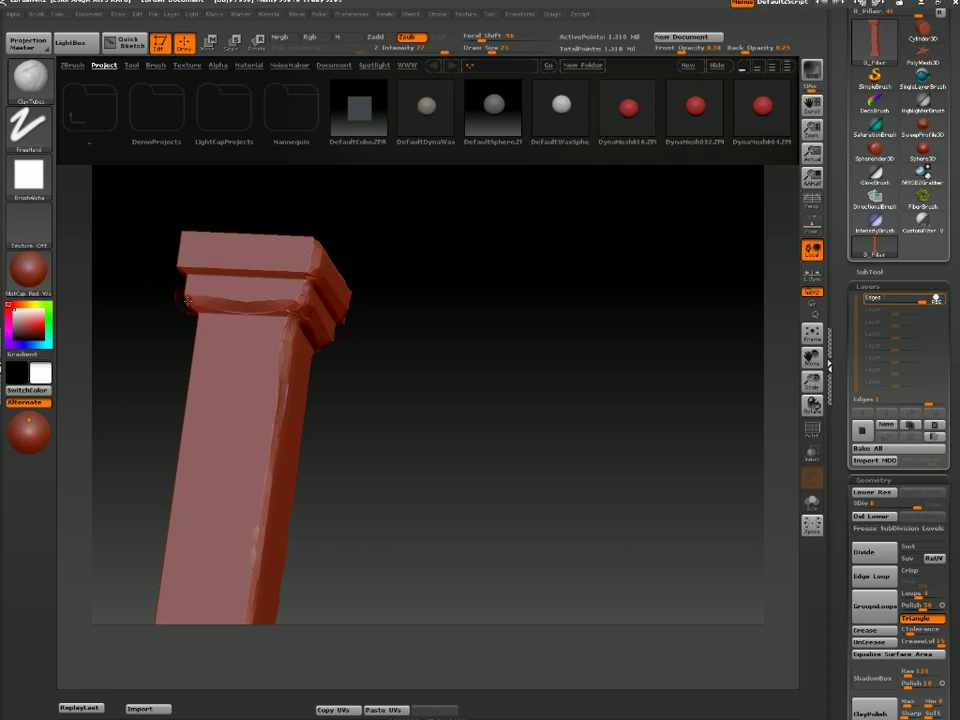
{"action": "left_click_drag", "start_coordinate": [309, 173], "coordinate": [317, 255]}
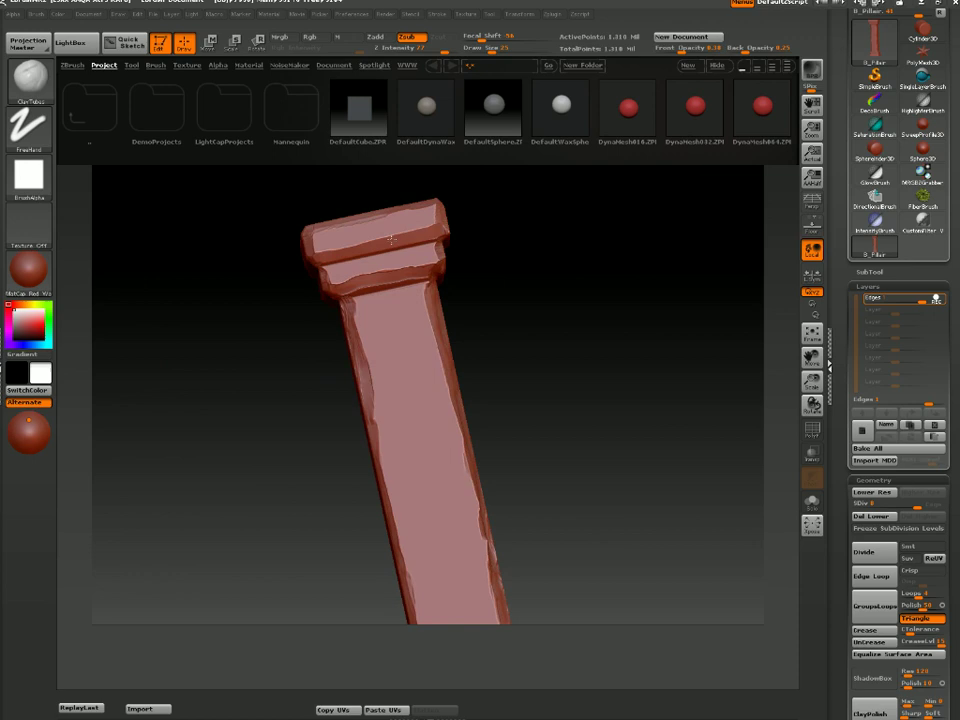
{"action": "mouse_move", "coordinate": [391, 239]}
{"action": "left_mouse_down"}
{"action": "mouse_move", "coordinate": [452, 231]}
{"action": "mouse_move", "coordinate": [521, 270]}
{"action": "mouse_move", "coordinate": [510, 288]}
{"action": "left_mouse_up"}
{"action": "mouse_move", "coordinate": [440, 290]}
{"action": "left_mouse_down"}
{"action": "mouse_move", "coordinate": [484, 317]}
{"action": "mouse_move", "coordinate": [514, 257]}
{"action": "mouse_move", "coordinate": [495, 287]}
{"action": "mouse_move", "coordinate": [503, 333]}
{"action": "mouse_move", "coordinate": [508, 317]}
{"action": "mouse_move", "coordinate": [489, 349]}
{"action": "mouse_move", "coordinate": [478, 328]}
{"action": "mouse_move", "coordinate": [481, 368]}
{"action": "mouse_move", "coordinate": [456, 379]}
{"action": "mouse_move", "coordinate": [478, 426]}
{"action": "mouse_move", "coordinate": [483, 392]}
{"action": "mouse_move", "coordinate": [550, 397]}
{"action": "left_mouse_up"}
{"action": "left_click_drag", "start_coordinate": [609, 367], "coordinate": [626, 336]}
{"action": "left_click_drag", "start_coordinate": [642, 308], "coordinate": [639, 420]}
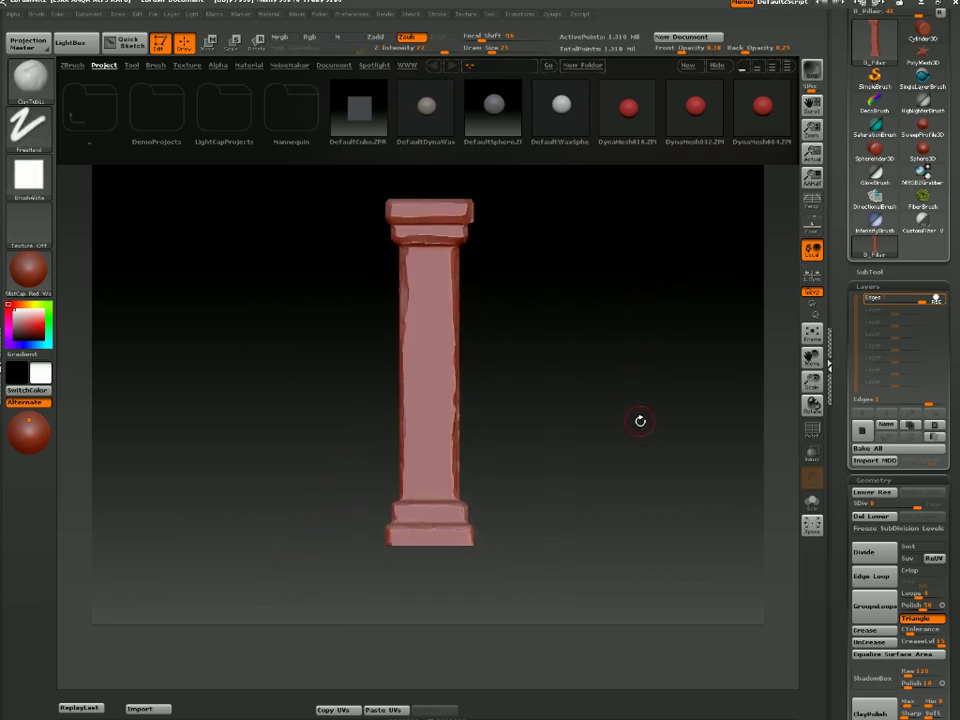
Add a new sculpting layer and name it Detail
{"action": "left_click", "coordinate": [863, 431]}
{"action": "left_click", "coordinate": [886, 426]}
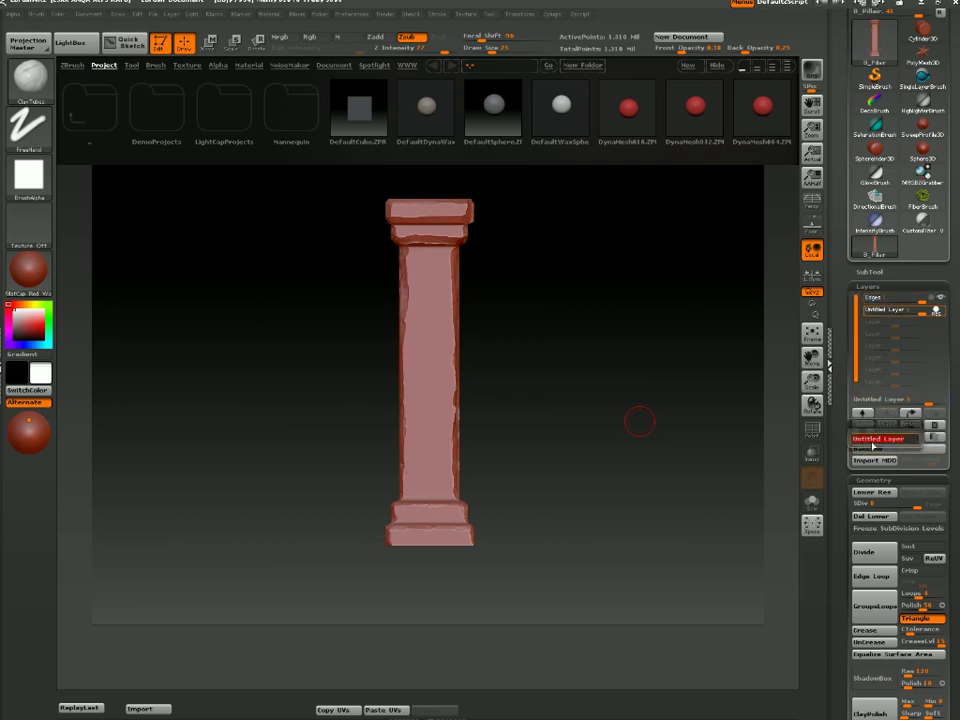
{"action": "type", "text": "Detail"}
{"action": "key", "text": "Return"}
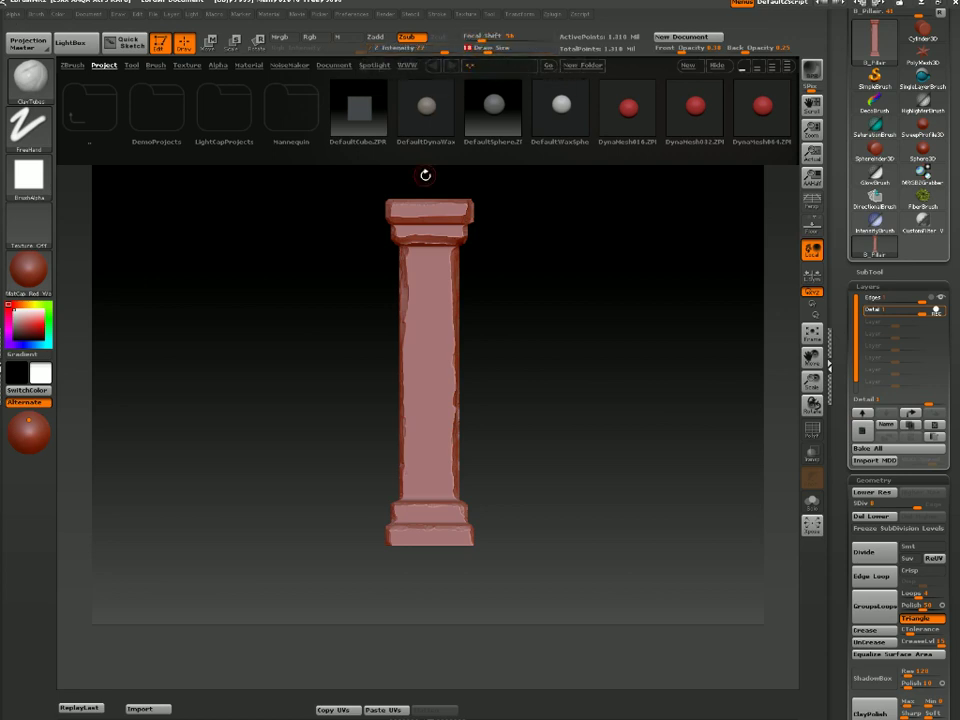
Give the brush Alpha 40 and the Spray stroke type
{"action": "left_click", "coordinate": [28, 175]}
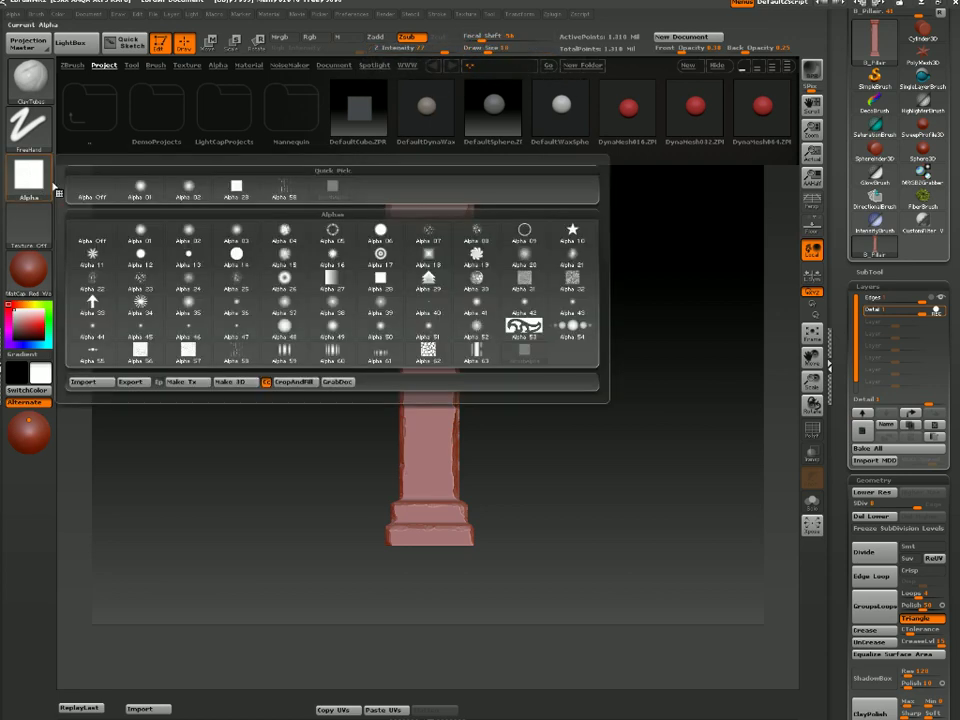
{"action": "left_click", "coordinate": [28, 175]}
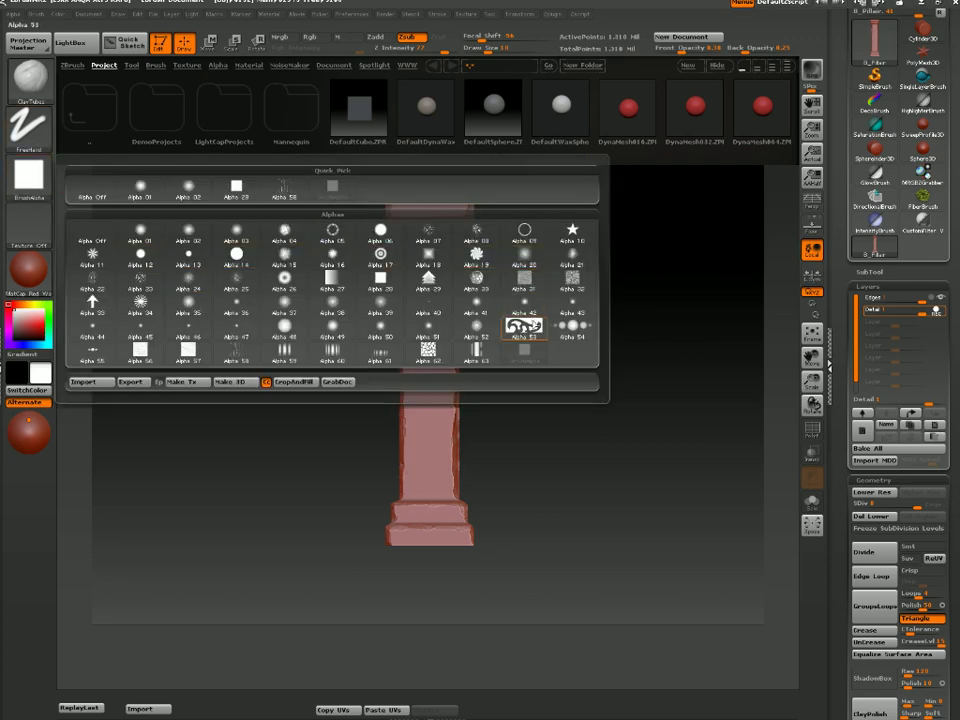
{"action": "mouse_move", "coordinate": [486, 330]}
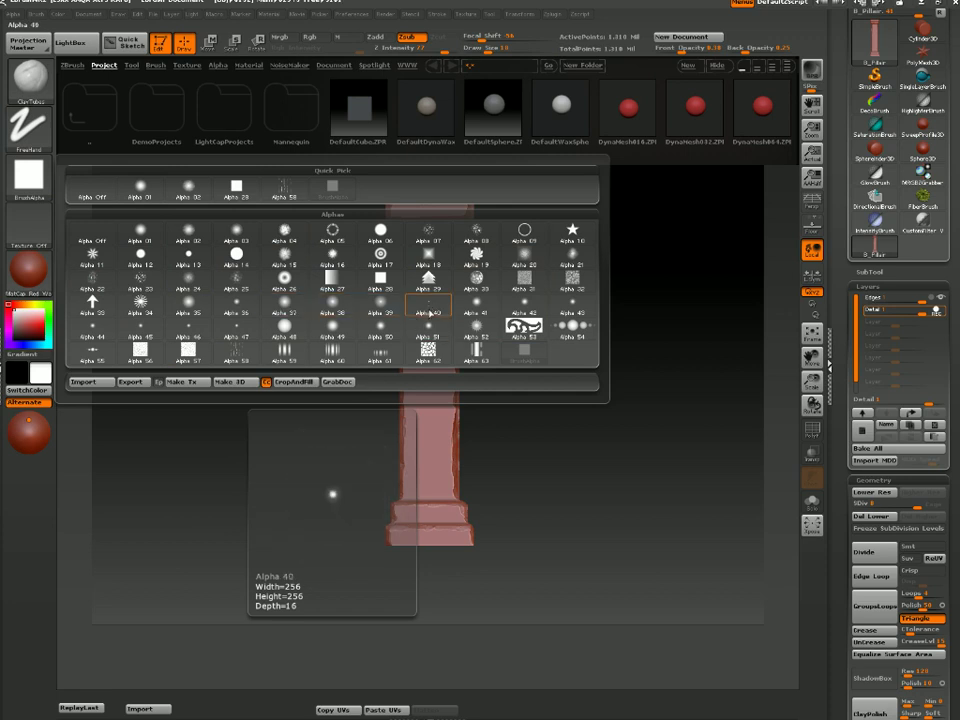
{"action": "left_click", "coordinate": [428, 313]}
{"action": "left_click", "coordinate": [28, 125]}
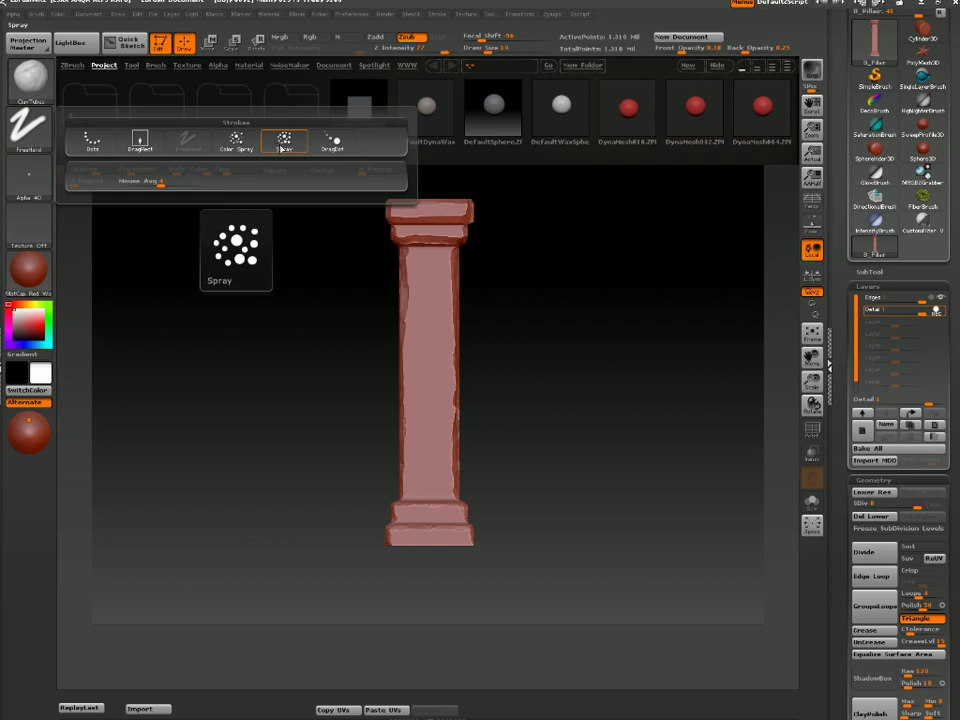
{"action": "left_click", "coordinate": [284, 145]}
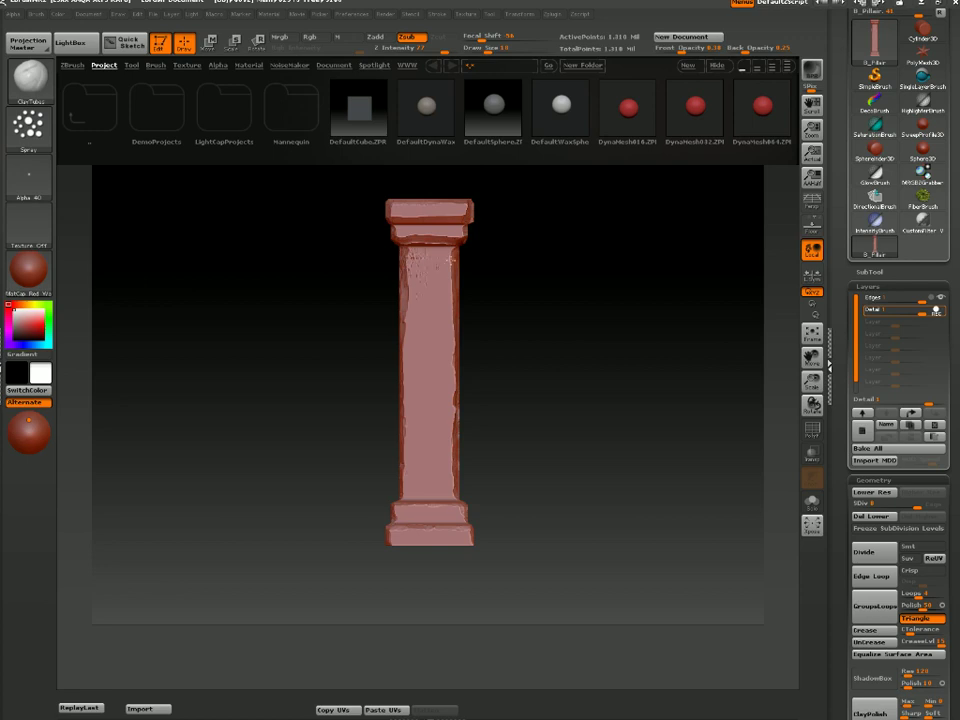
Lower the brush's Z Intensity and spray small pits over one flat face of the shaft
{"action": "left_click", "coordinate": [422, 48]}
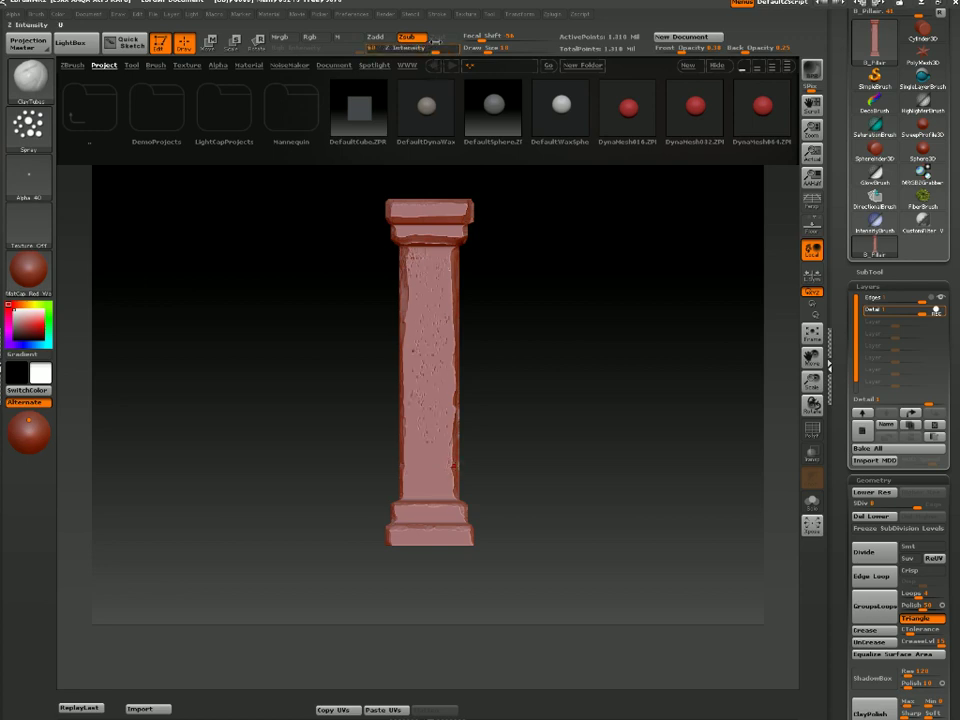
{"action": "key", "text": "Return"}
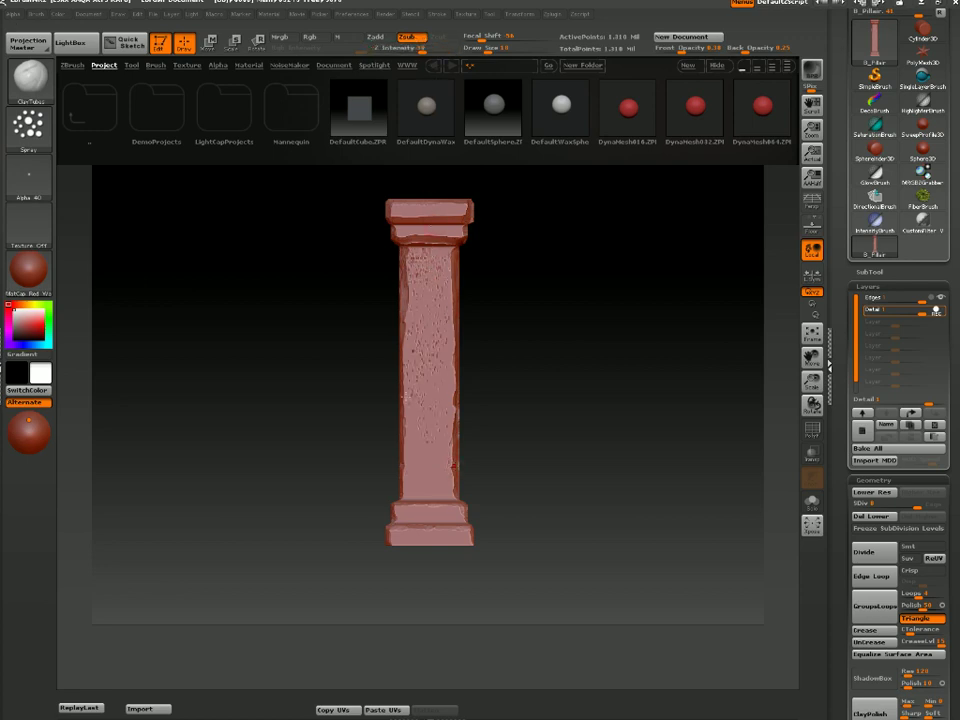
{"action": "left_click_drag", "start_coordinate": [566, 384], "coordinate": [538, 397], "text": "alt"}
{"action": "left_click_drag", "start_coordinate": [602, 364], "coordinate": [536, 360]}
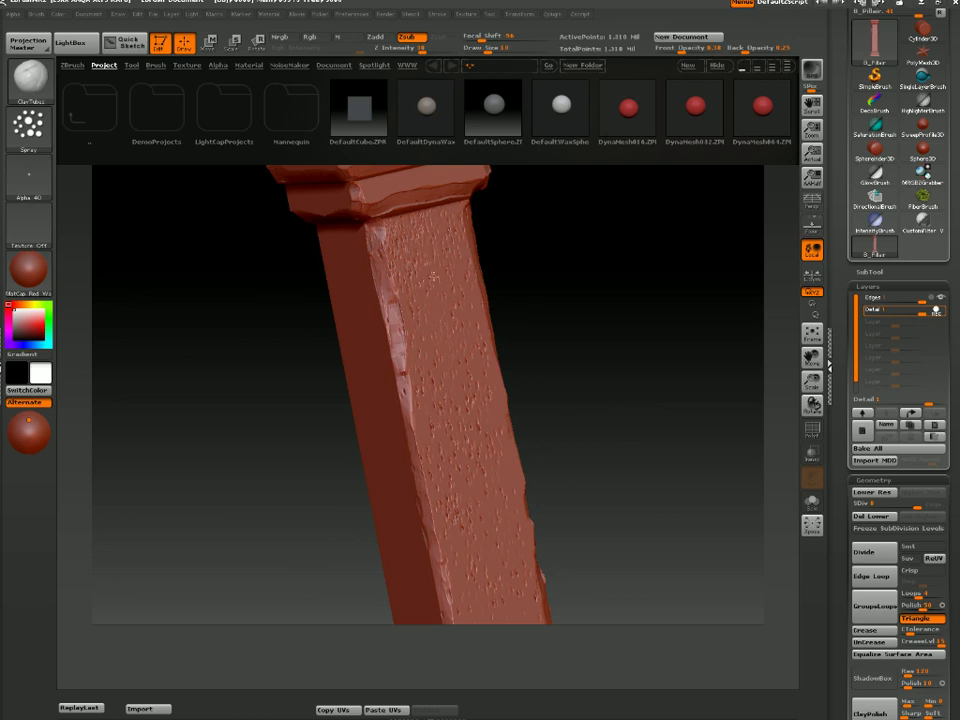
{"action": "left_click_drag", "start_coordinate": [602, 383], "coordinate": [489, 251], "text": "alt"}
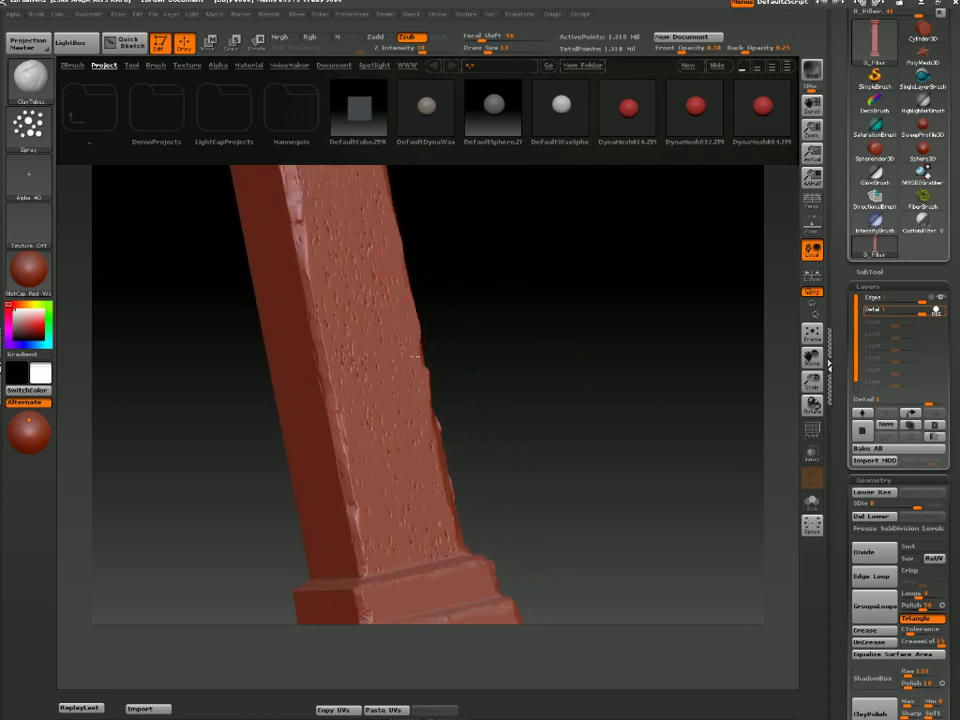
{"action": "left_click_drag", "start_coordinate": [553, 417], "coordinate": [468, 480], "text": "alt"}
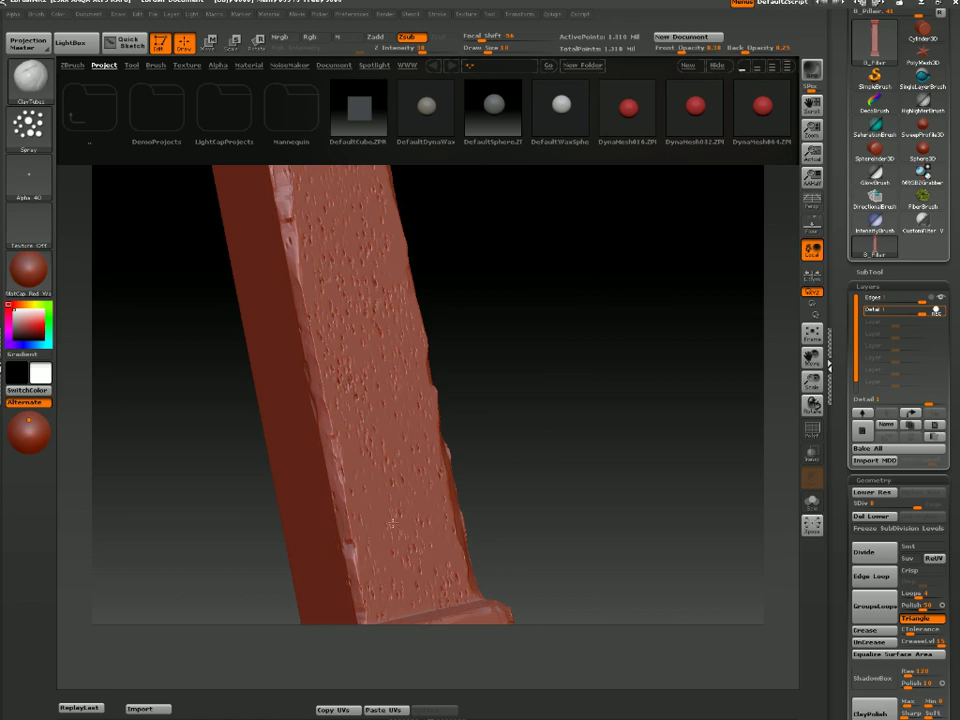
Set the Draw Size to 53 and spray denser pitting over the upper shaft and the capital's stepped faces
{"action": "left_click_drag", "start_coordinate": [580, 396], "coordinate": [542, 371]}
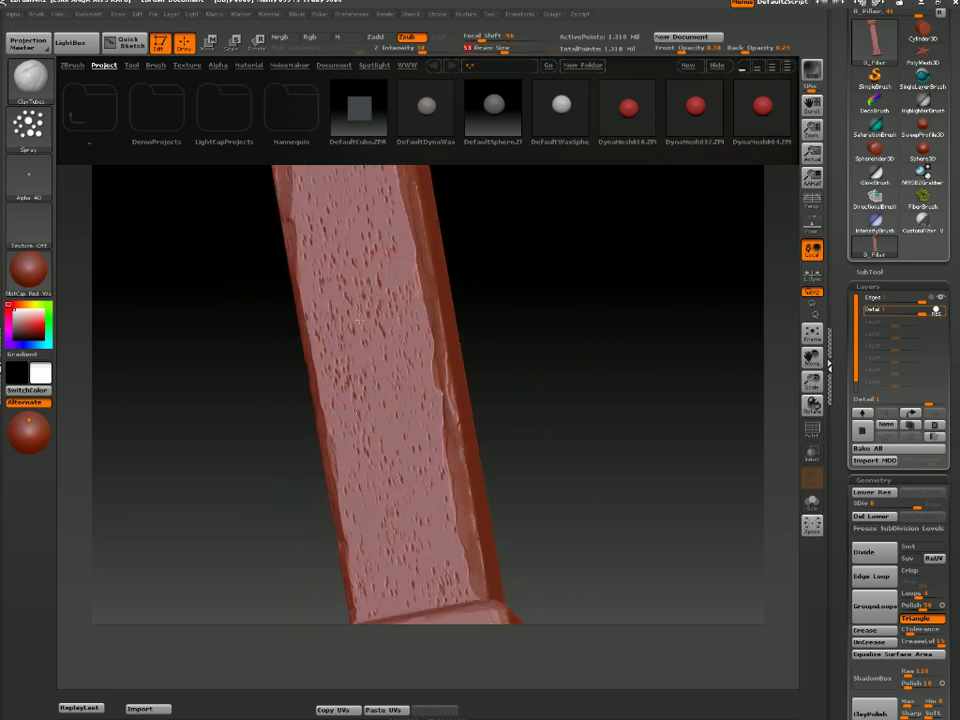
{"action": "left_click_drag", "start_coordinate": [591, 343], "coordinate": [418, 353]}
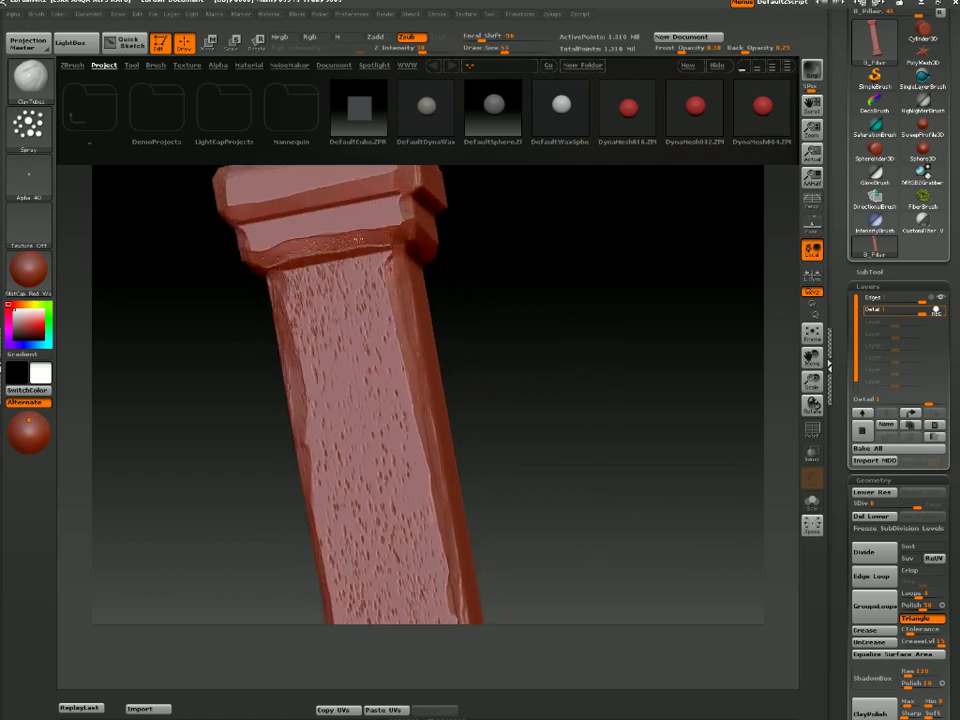
{"action": "left_click_drag", "start_coordinate": [485, 270], "coordinate": [578, 345]}
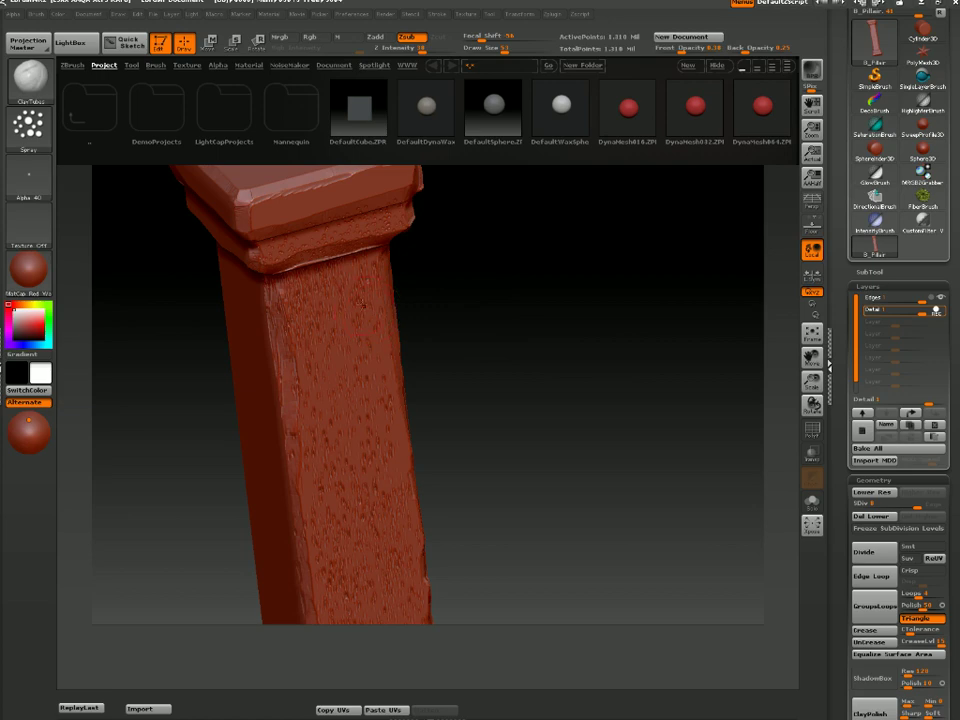
{"action": "left_click_drag", "start_coordinate": [317, 372], "coordinate": [491, 294]}
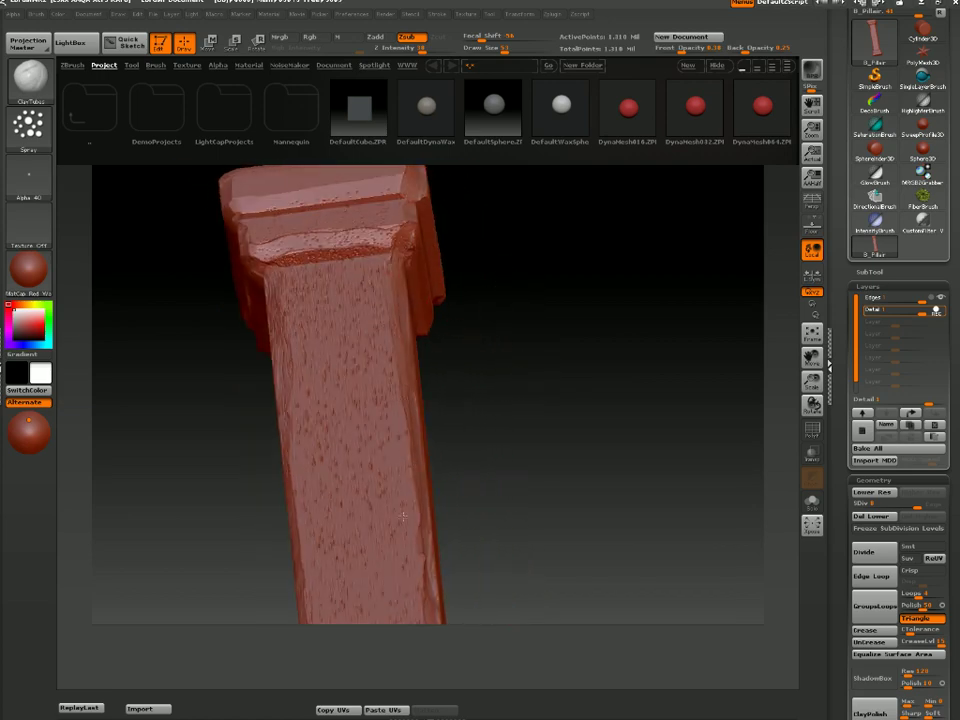
{"action": "left_click_drag", "start_coordinate": [542, 366], "coordinate": [450, 357]}
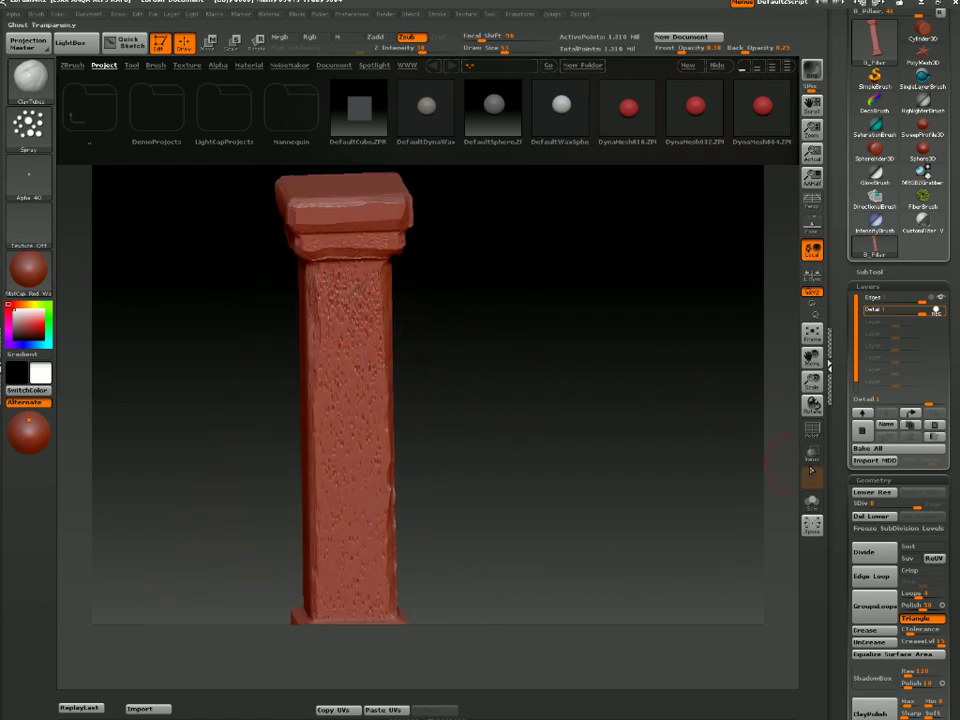
Spray pits over the rest of the shaft and the stepped faces of the base, with the polygon wireframe hidden
{"action": "left_click", "coordinate": [812, 428]}
{"action": "left_click", "coordinate": [812, 428]}
{"action": "mouse_move", "coordinate": [557, 339]}
{"action": "left_mouse_down"}
{"action": "mouse_move", "coordinate": [529, 231]}
{"action": "mouse_move", "coordinate": [351, 368]}
{"action": "left_mouse_up"}
{"action": "left_click_drag", "start_coordinate": [384, 405], "coordinate": [372, 292]}
{"action": "left_click_drag", "start_coordinate": [411, 469], "coordinate": [364, 554]}
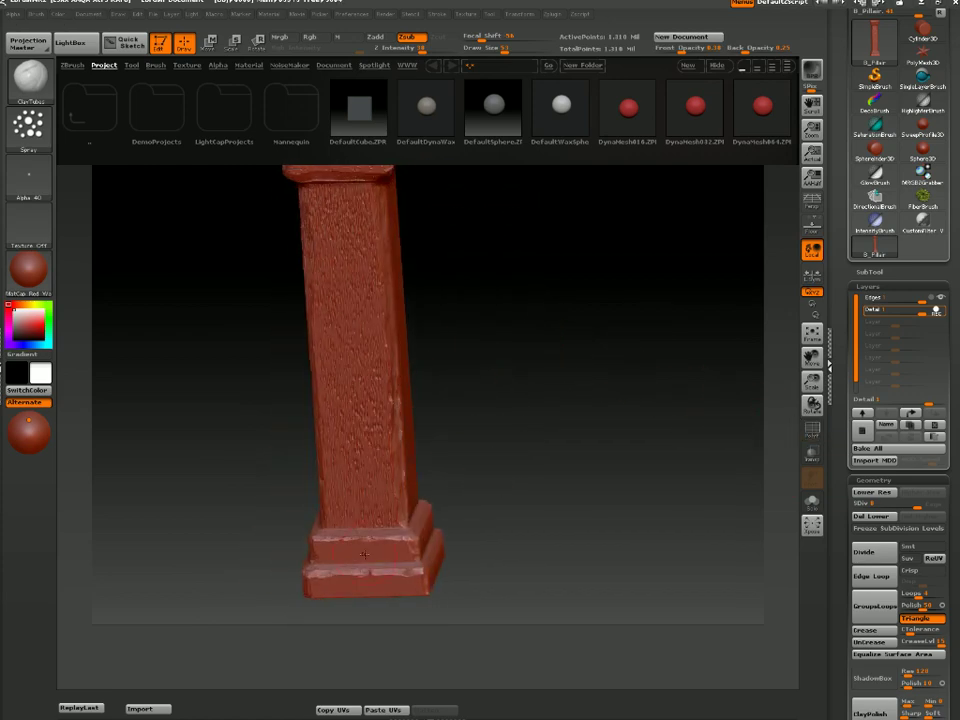
{"action": "left_click_drag", "start_coordinate": [548, 490], "coordinate": [573, 445]}
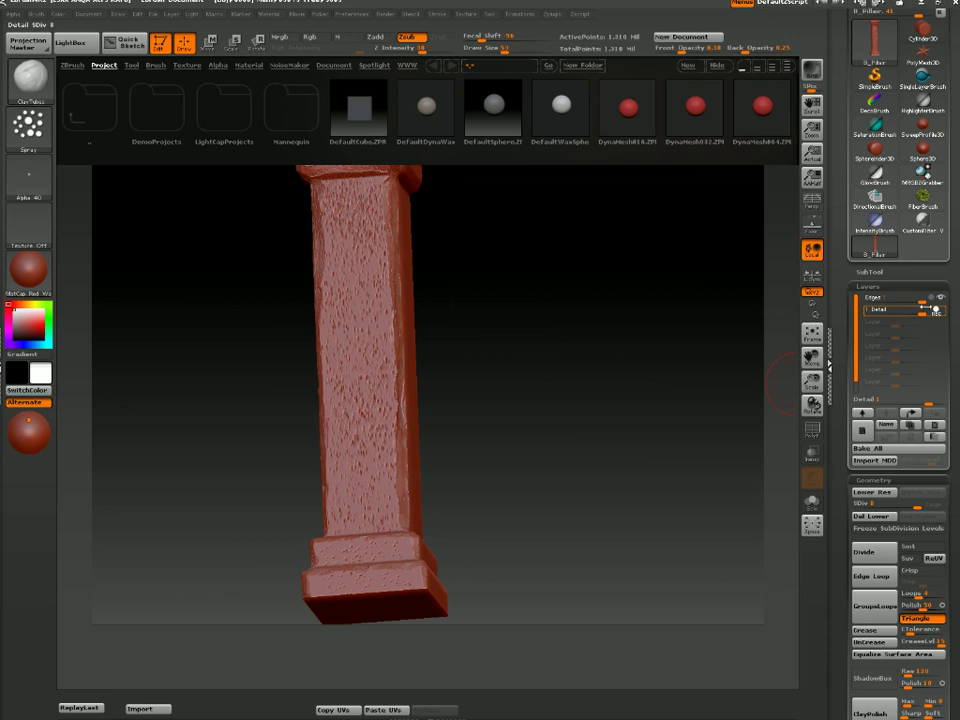
Stop recording on the Detail layer and reduce its strength to about 0.51 to soften the pitting
{"action": "left_click", "coordinate": [934, 310]}
{"action": "left_click_drag", "start_coordinate": [934, 308], "coordinate": [905, 311]}
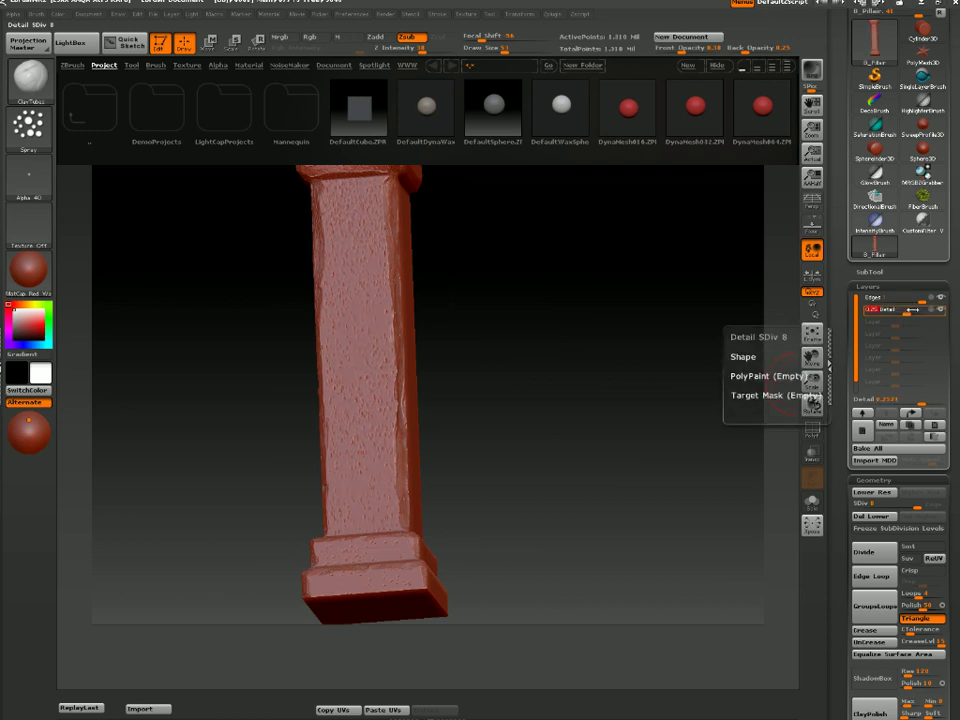
{"action": "left_click_drag", "start_coordinate": [570, 290], "coordinate": [575, 502]}
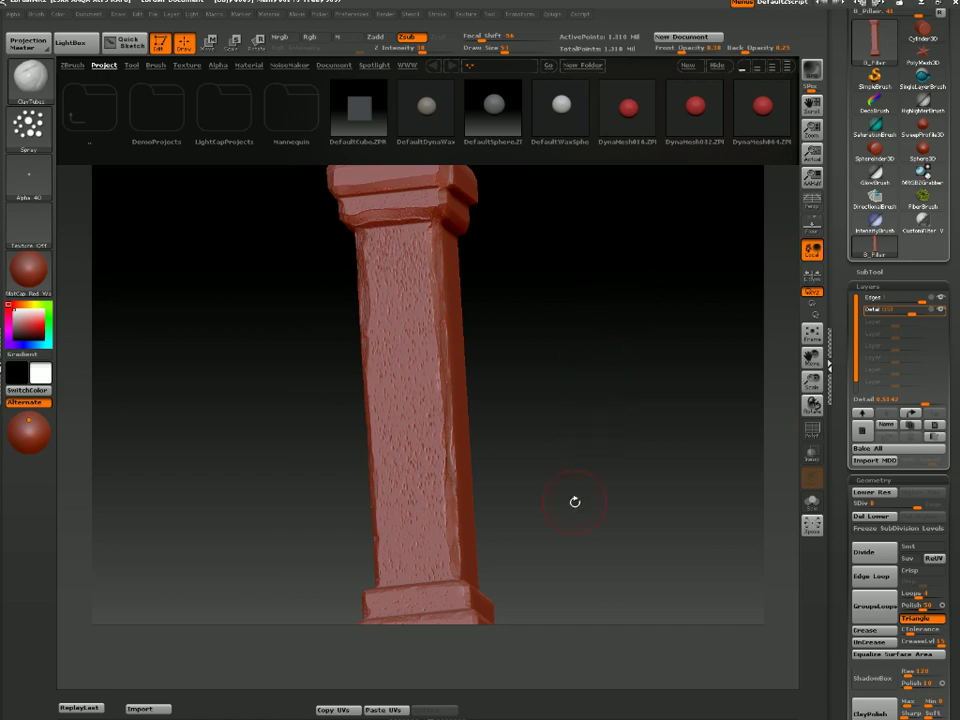
{"action": "left_click_drag", "start_coordinate": [618, 362], "coordinate": [711, 334]}
Switch the ClayTubes brush to the FreeHand stroke with the square Alpha 28
{"action": "left_click_drag", "start_coordinate": [951, 285], "coordinate": [950, 378]}
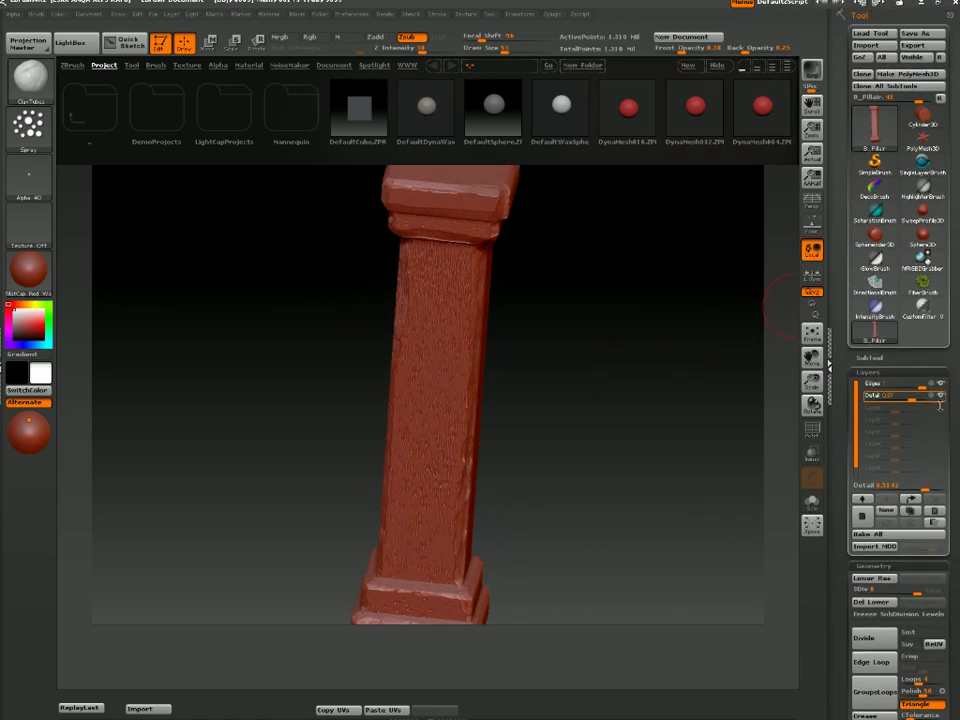
{"action": "left_click_drag", "start_coordinate": [540, 279], "coordinate": [540, 242]}
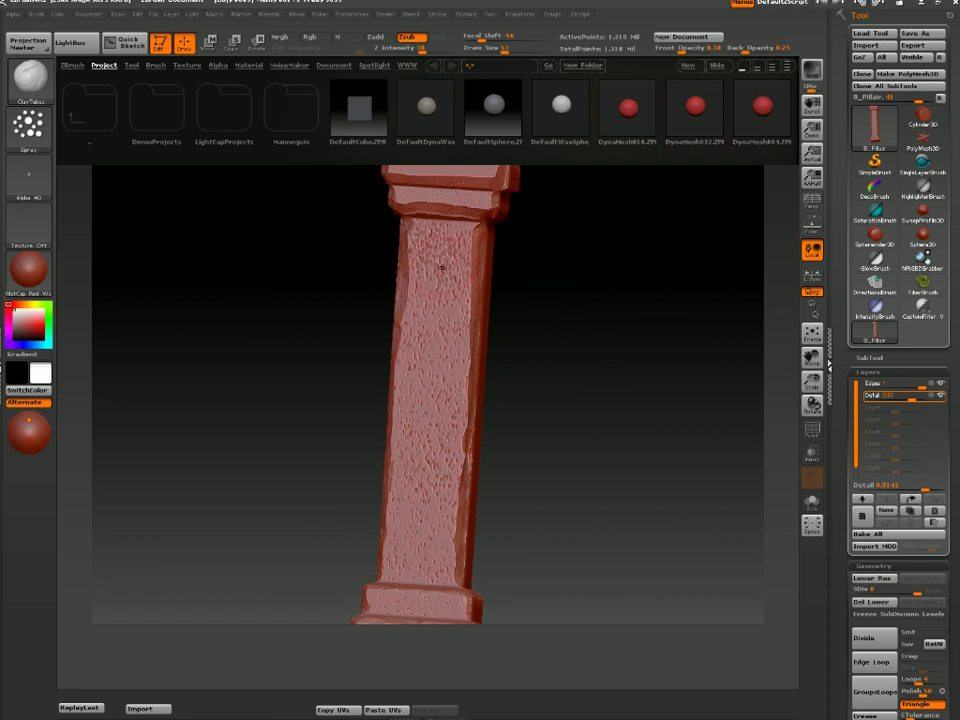
{"action": "left_click", "coordinate": [29, 125]}
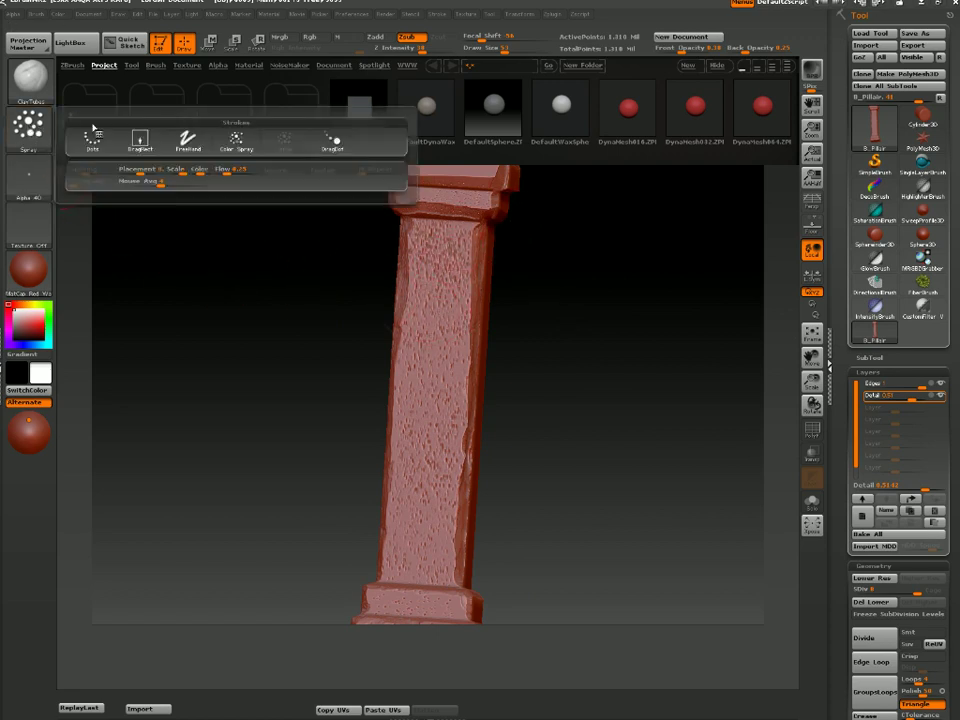
{"action": "left_click", "coordinate": [140, 128]}
{"action": "left_click", "coordinate": [29, 176]}
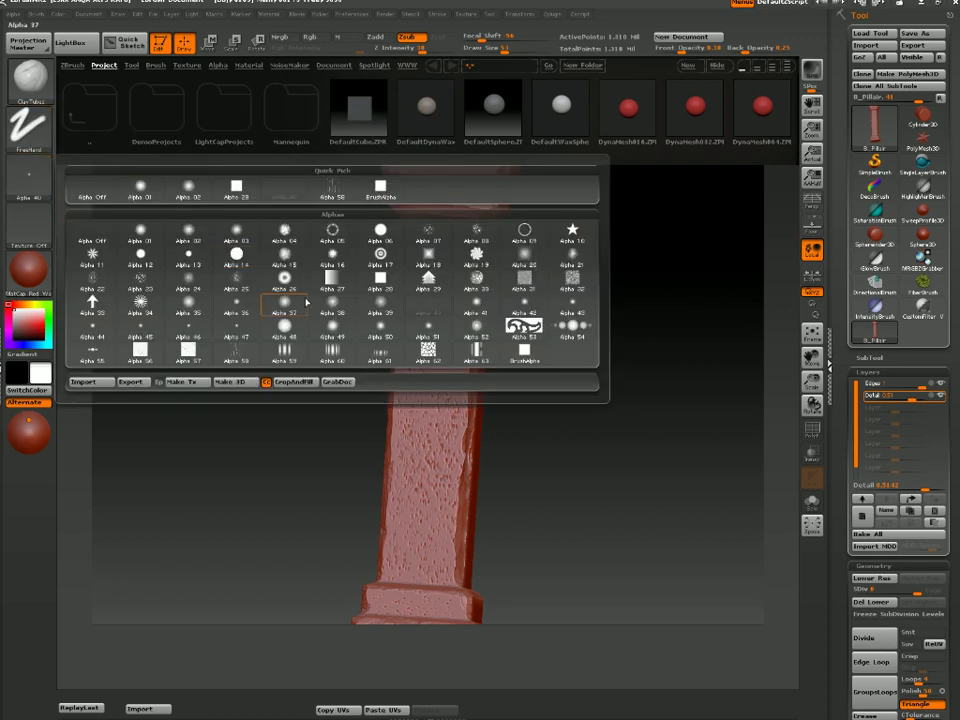
{"action": "left_click", "coordinate": [236, 188]}
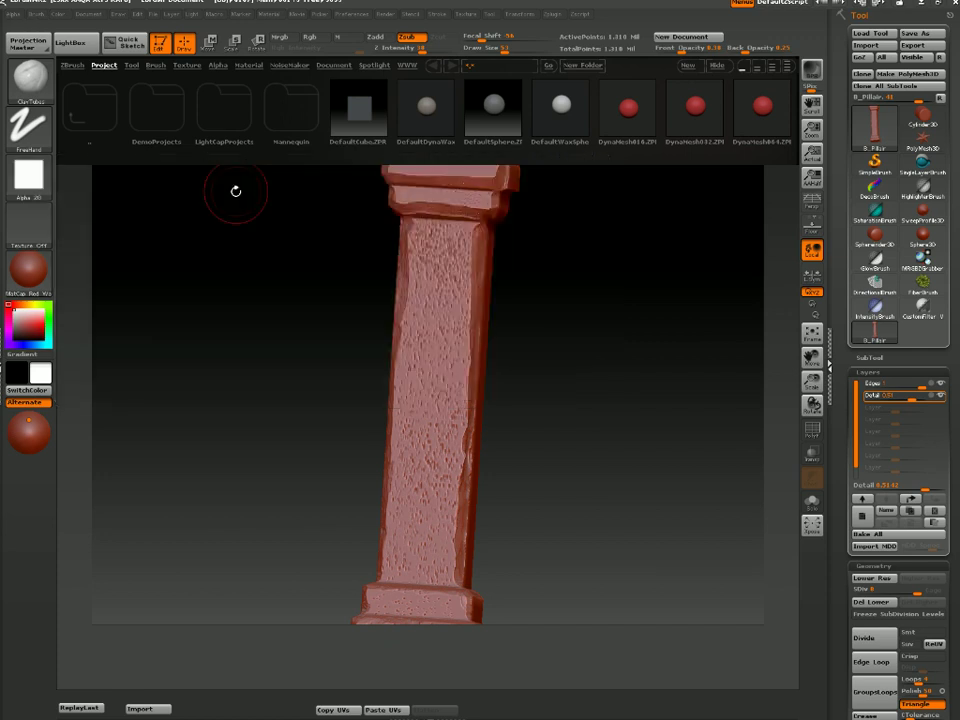
Turn on recording for the Detail layer and smooth away the pitting down the shaft's flat face and edge
{"action": "key", "text": "shift"}
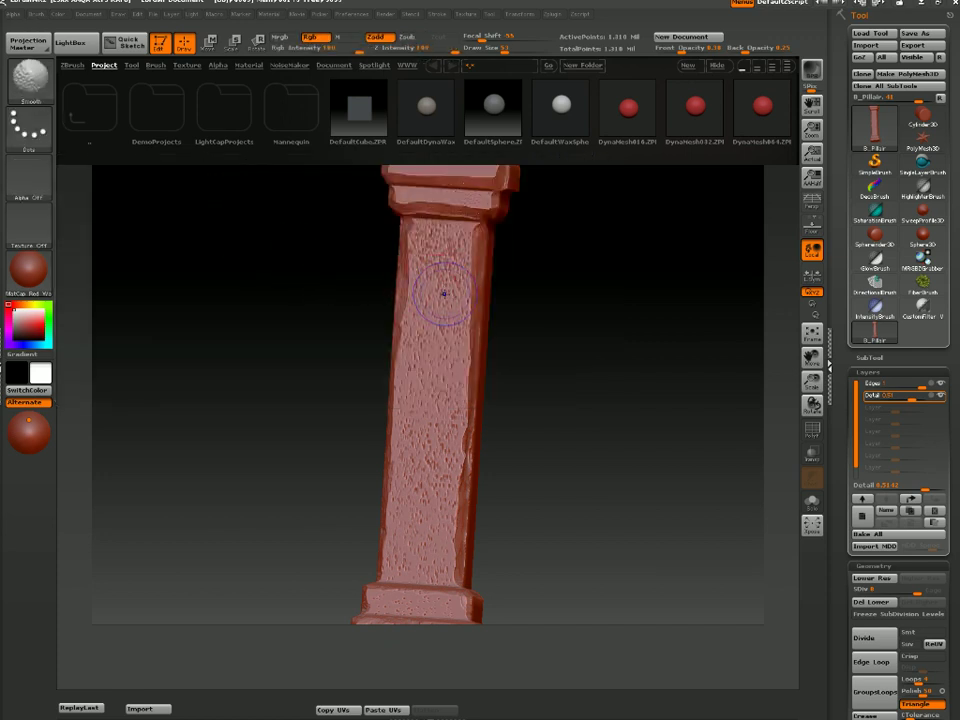
{"action": "left_click", "coordinate": [438, 293], "text": "shift"}
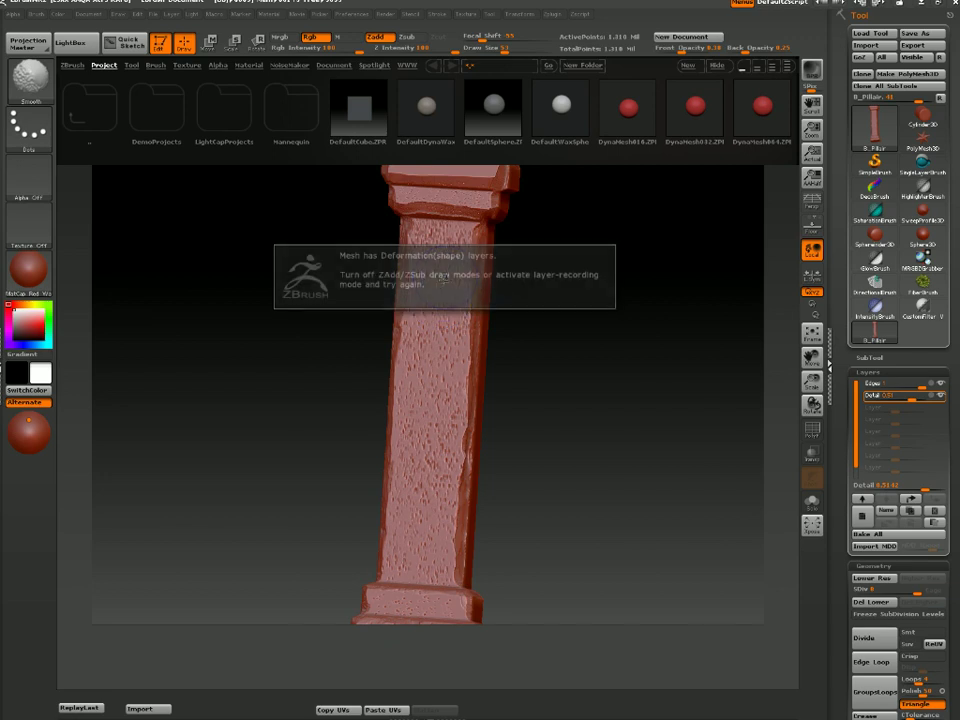
{"action": "left_click", "coordinate": [941, 396]}
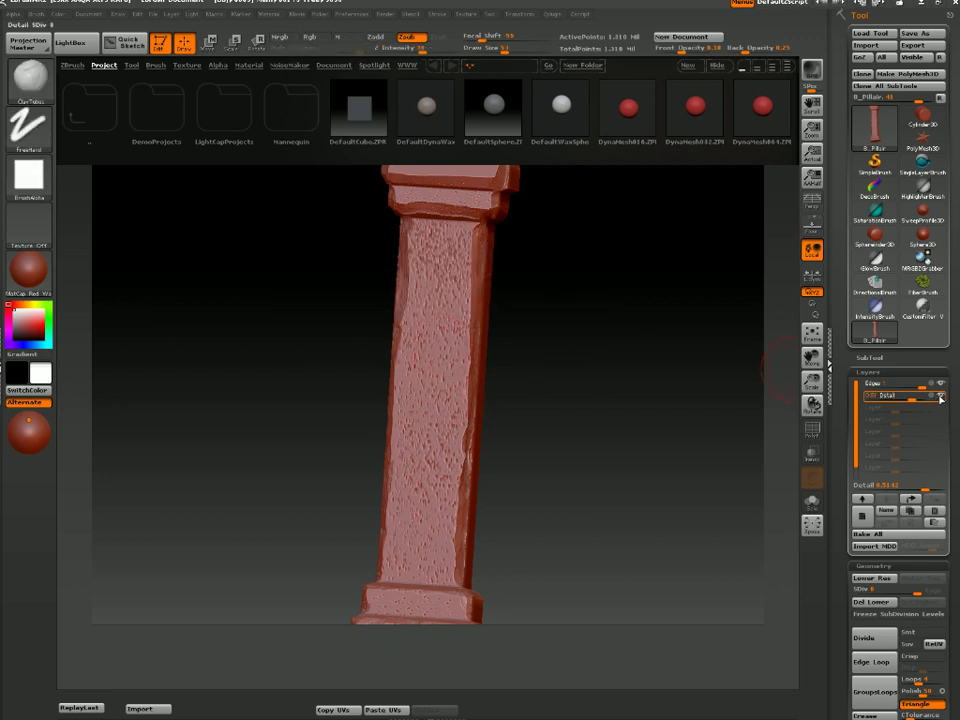
{"action": "key", "text": "shift"}
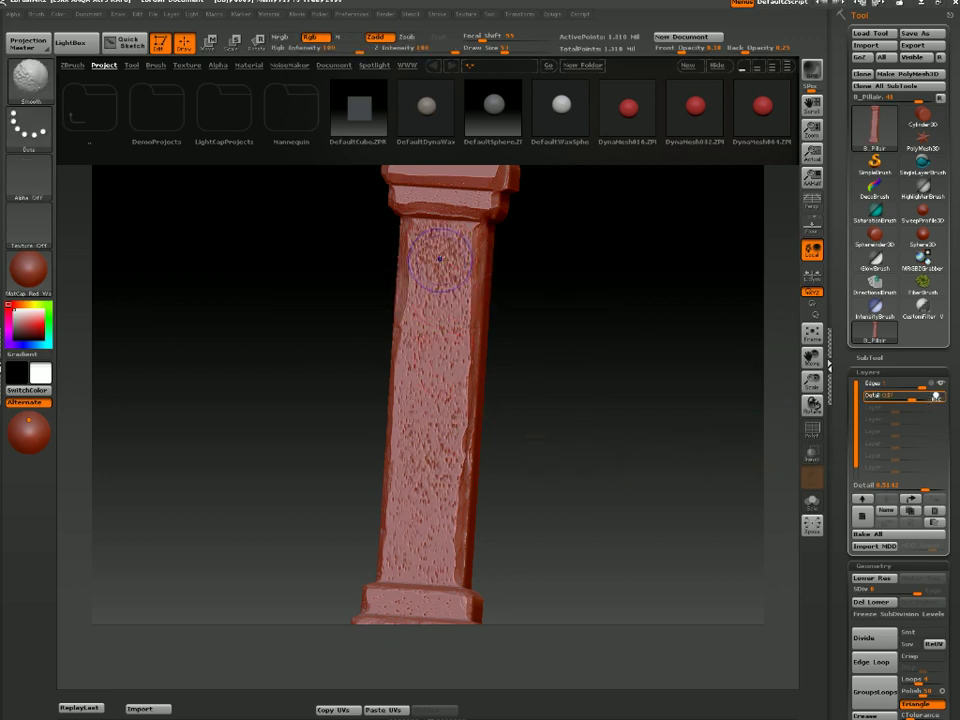
{"action": "left_click_drag", "start_coordinate": [440, 262], "coordinate": [421, 556], "text": "shift"}
{"action": "mouse_move", "coordinate": [606, 410]}
{"action": "left_mouse_down"}
{"action": "mouse_move", "coordinate": [570, 410]}
{"action": "mouse_move", "coordinate": [536, 392]}
{"action": "left_mouse_up"}
{"action": "mouse_move", "coordinate": [466, 225]}
{"action": "left_mouse_down", "text": "shift"}
{"action": "mouse_move", "coordinate": [468, 290]}
{"action": "mouse_move", "coordinate": [440, 512]}
{"action": "left_mouse_up", "text": "shift"}
{"action": "left_click_drag", "start_coordinate": [600, 450], "coordinate": [530, 391]}
Lower the Smooth brush's Z Intensity to 36 and soften the pitting along the shaft's corner edge and adjoining faces
{"action": "key", "text": "shift"}
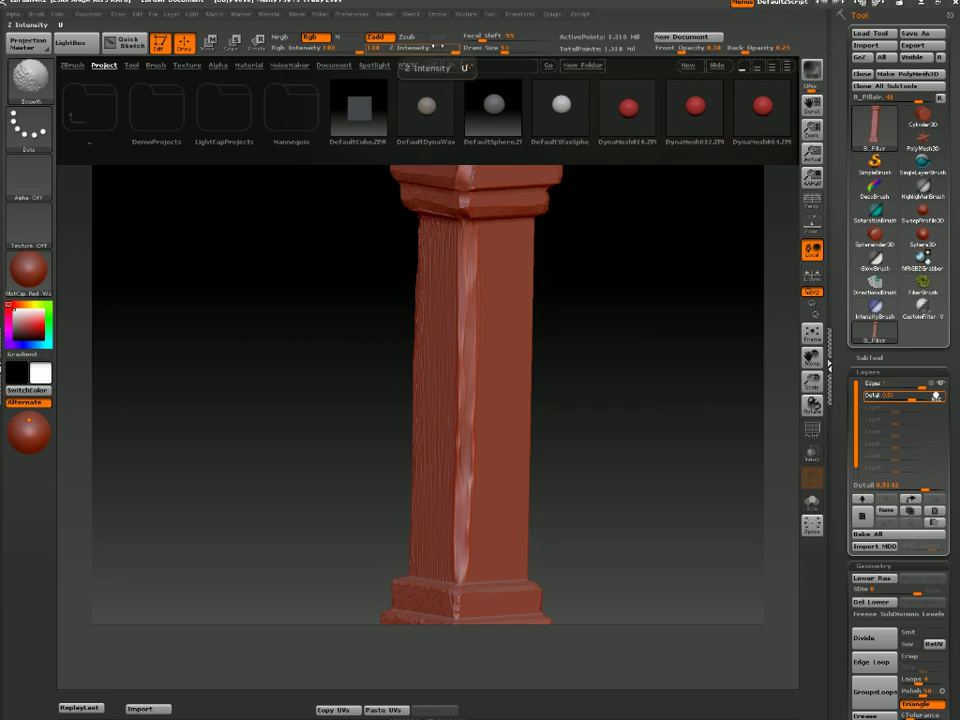
{"action": "left_click_drag", "start_coordinate": [443, 46], "coordinate": [430, 45], "text": "shift"}
{"action": "left_click_drag", "start_coordinate": [579, 165], "coordinate": [645, 219]}
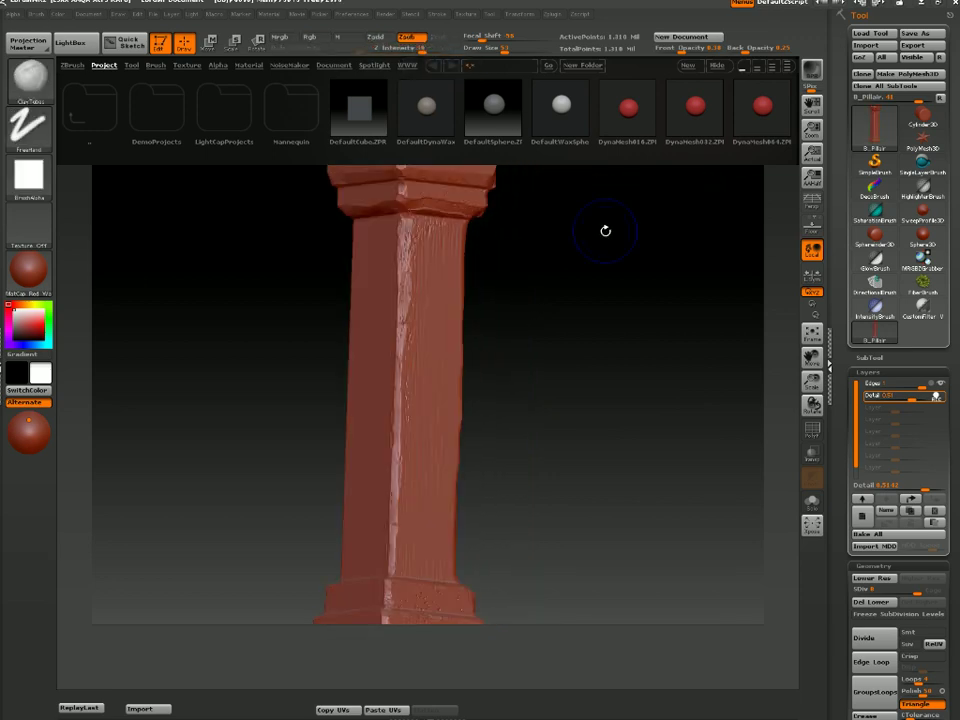
{"action": "key", "text": "shift"}
{"action": "left_click_drag", "start_coordinate": [409, 237], "coordinate": [400, 374], "text": "shift"}
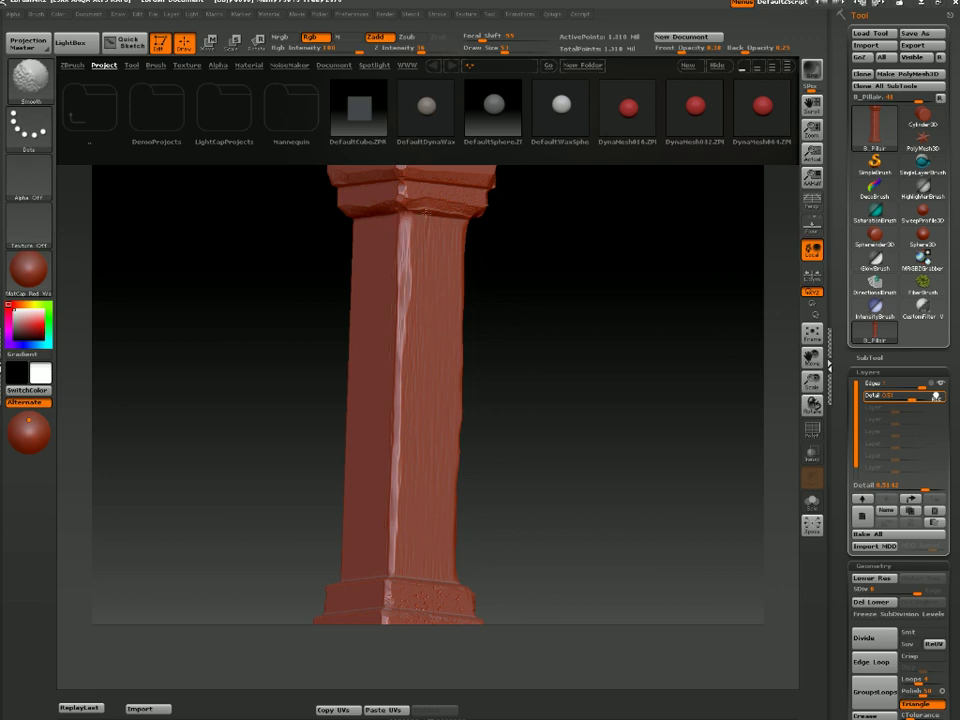
{"action": "left_click_drag", "start_coordinate": [560, 400], "coordinate": [470, 310]}
{"action": "key", "text": "shift"}
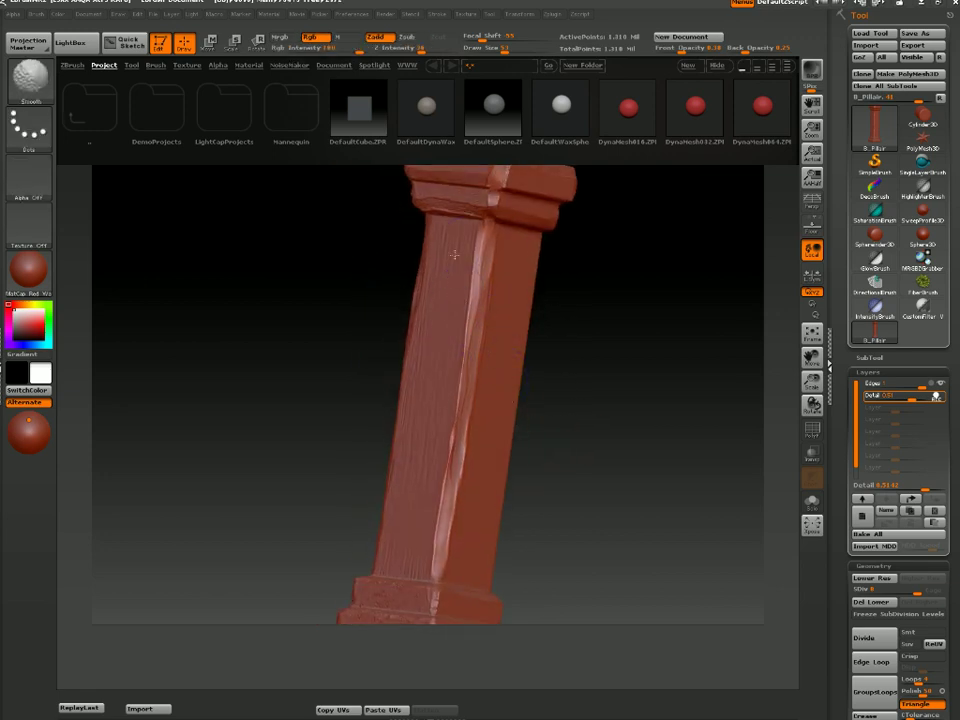
{"action": "mouse_move", "coordinate": [543, 415]}
{"action": "left_mouse_down"}
{"action": "mouse_move", "coordinate": [604, 388]}
{"action": "mouse_move", "coordinate": [561, 373]}
{"action": "left_mouse_up"}
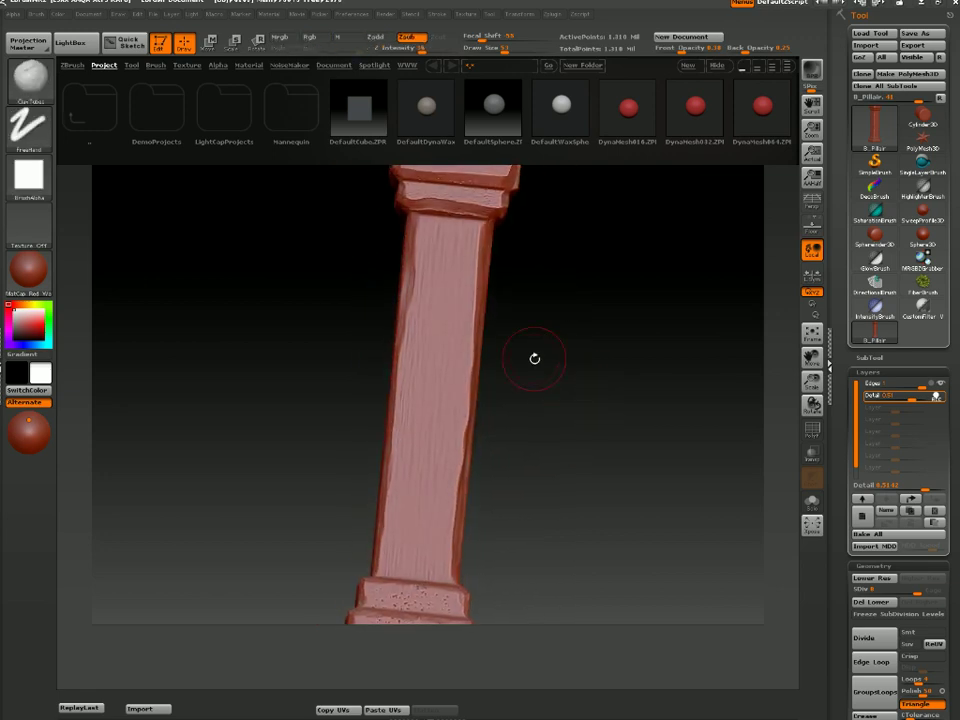
{"action": "key", "text": "shift"}
{"action": "mouse_move", "coordinate": [512, 397]}
{"action": "left_mouse_down"}
{"action": "mouse_move", "coordinate": [546, 476]}
{"action": "mouse_move", "coordinate": [557, 381]}
{"action": "left_mouse_up"}
{"action": "key", "text": "shift"}
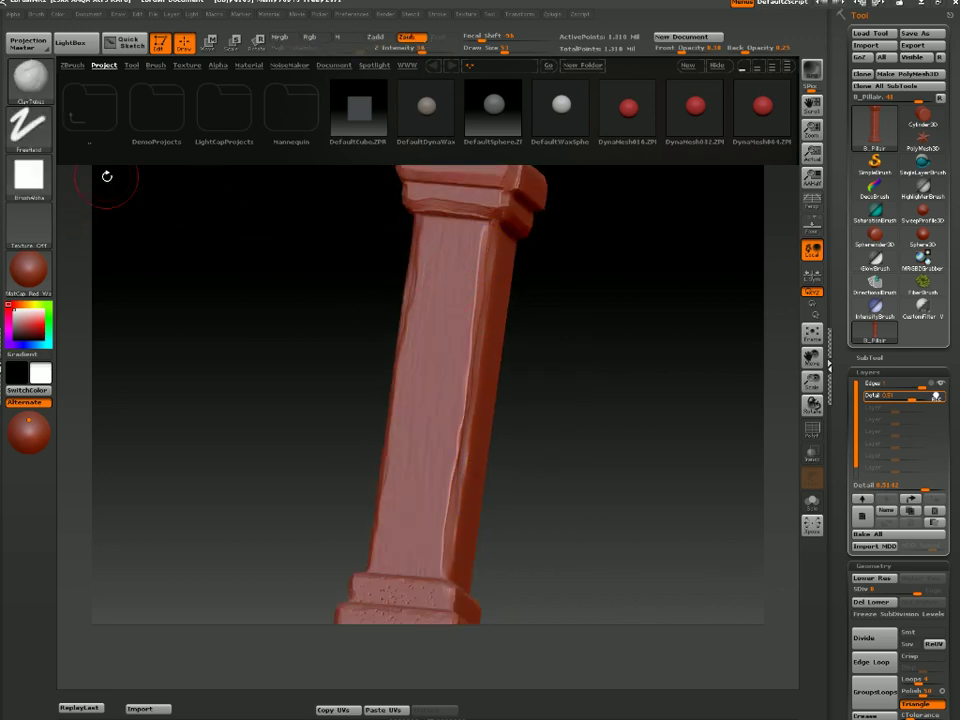
Set the Draw Size to 25 and carve wavy vertical grooves down the shaft's flat face, smoothing their edges
{"action": "left_click_drag", "start_coordinate": [504, 48], "coordinate": [490, 48]}
{"action": "mouse_move", "coordinate": [430, 244]}
{"action": "left_mouse_down"}
{"action": "mouse_move", "coordinate": [452, 262]}
{"action": "mouse_move", "coordinate": [434, 432]}
{"action": "left_mouse_up"}
{"action": "key", "text": "shift"}
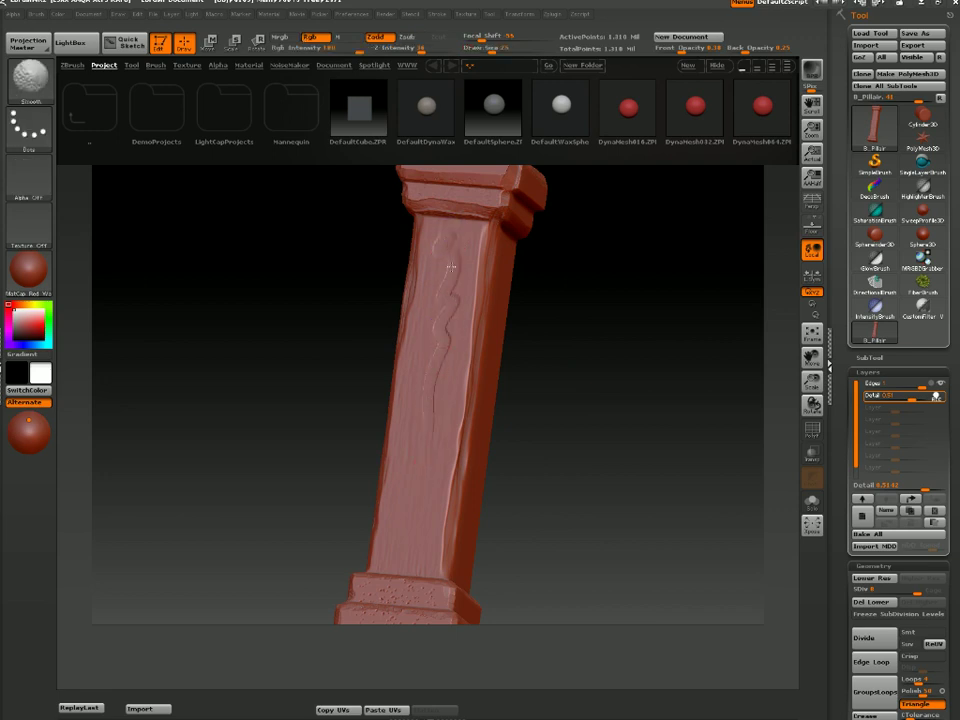
{"action": "left_click_drag", "start_coordinate": [555, 398], "coordinate": [614, 398]}
{"action": "left_click_drag", "start_coordinate": [455, 258], "coordinate": [429, 521]}
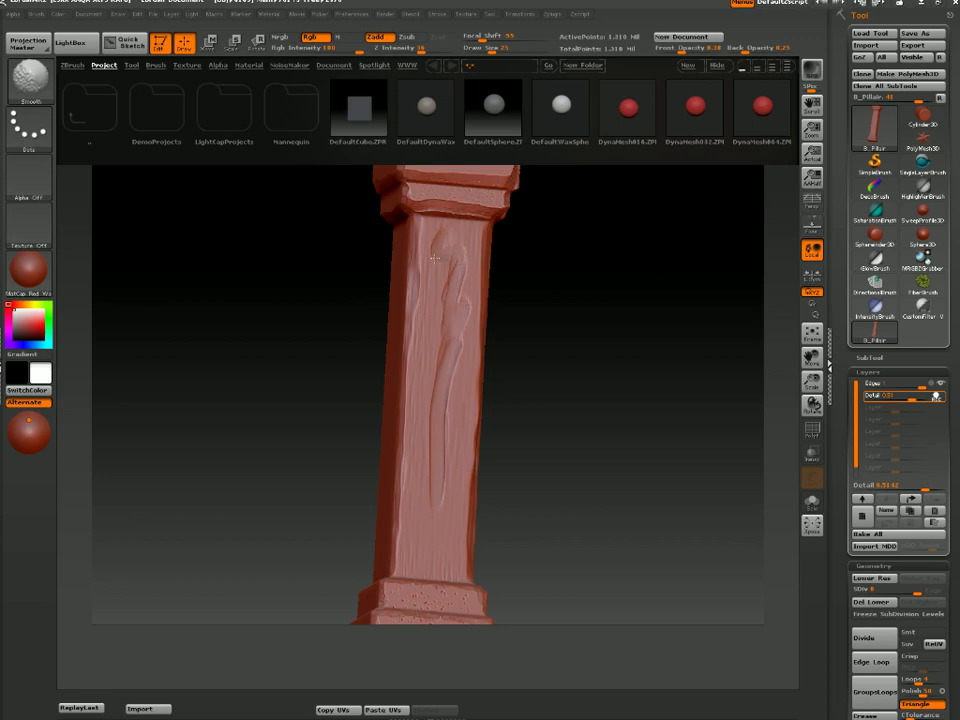
{"action": "mouse_move", "coordinate": [560, 300]}
{"action": "left_mouse_down"}
{"action": "mouse_move", "coordinate": [591, 287]}
{"action": "mouse_move", "coordinate": [590, 340]}
{"action": "left_mouse_up"}
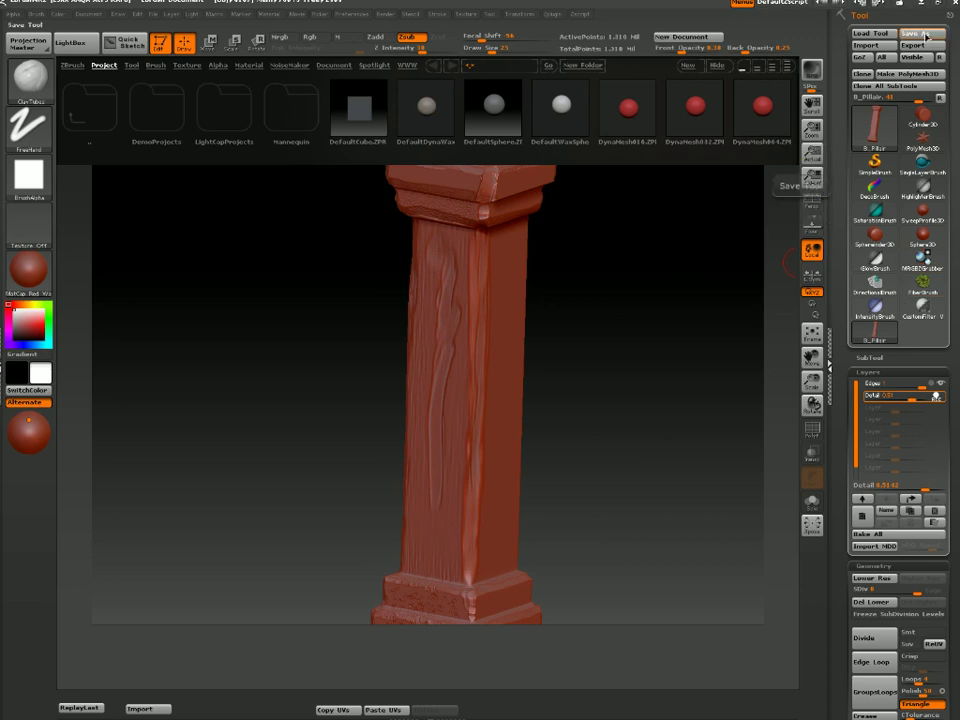
Save the pillar as a ZTool file in the OBJs folder
{"action": "left_click", "coordinate": [925, 36]}
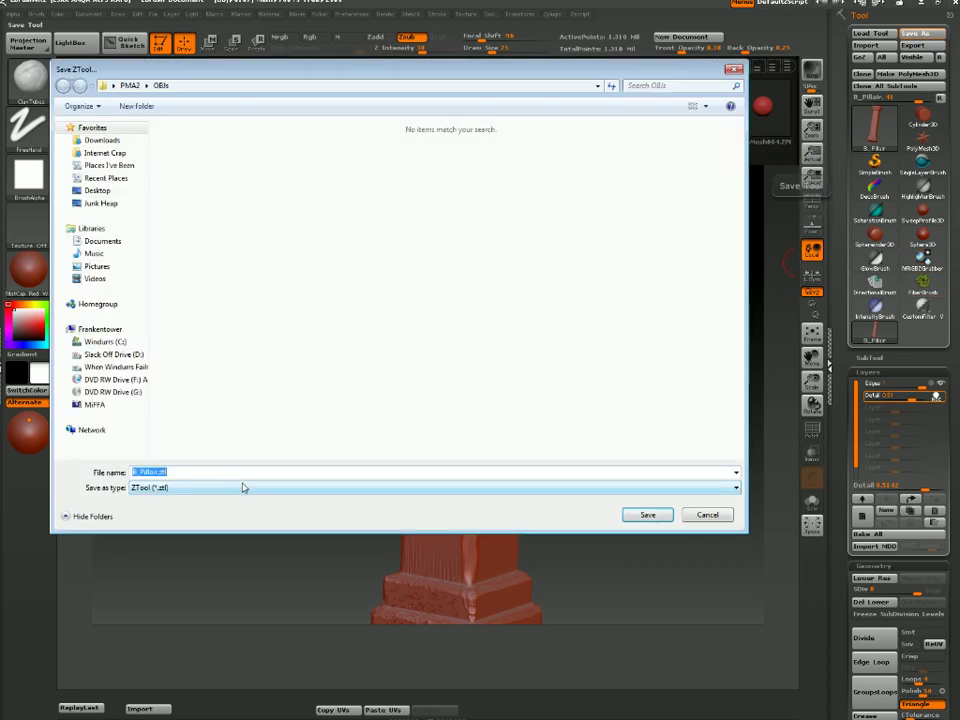
{"action": "left_click", "coordinate": [655, 516]}
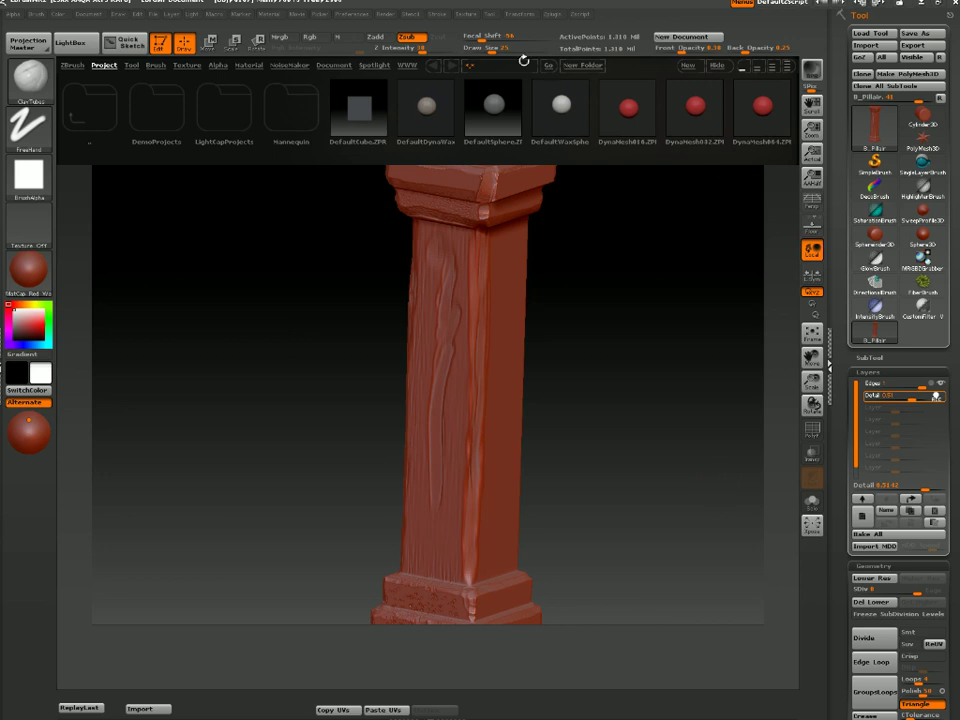
{"action": "left_click_drag", "start_coordinate": [588, 168], "coordinate": [626, 197]}
Dock the Zplugin palette with Decimation Master expanded and pre-process the current pillar mesh
{"action": "left_click", "coordinate": [562, 16]}
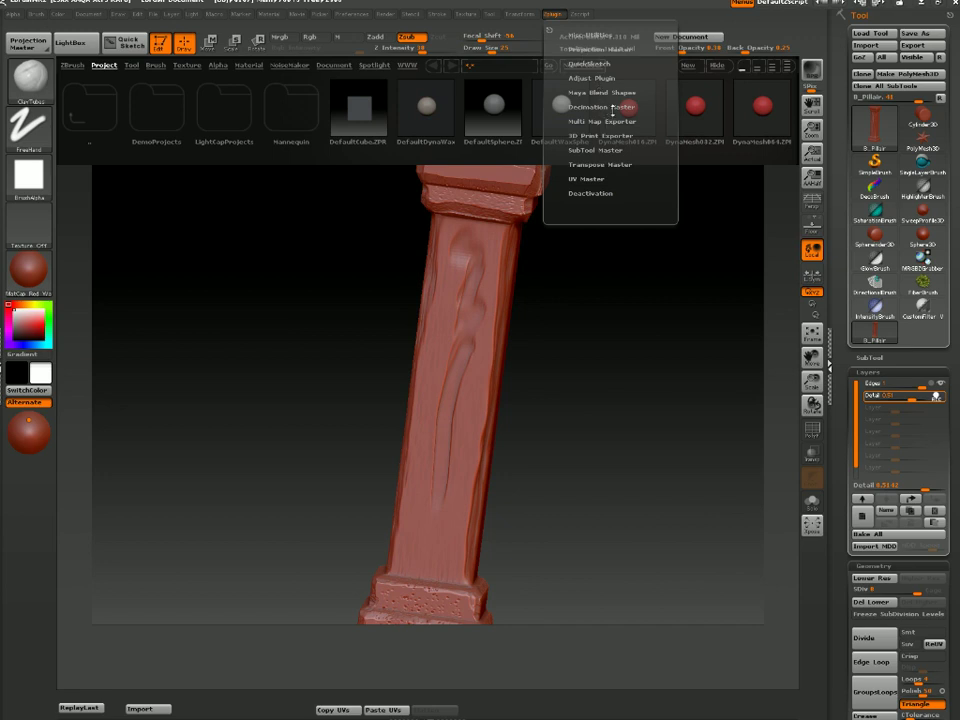
{"action": "left_click", "coordinate": [603, 107]}
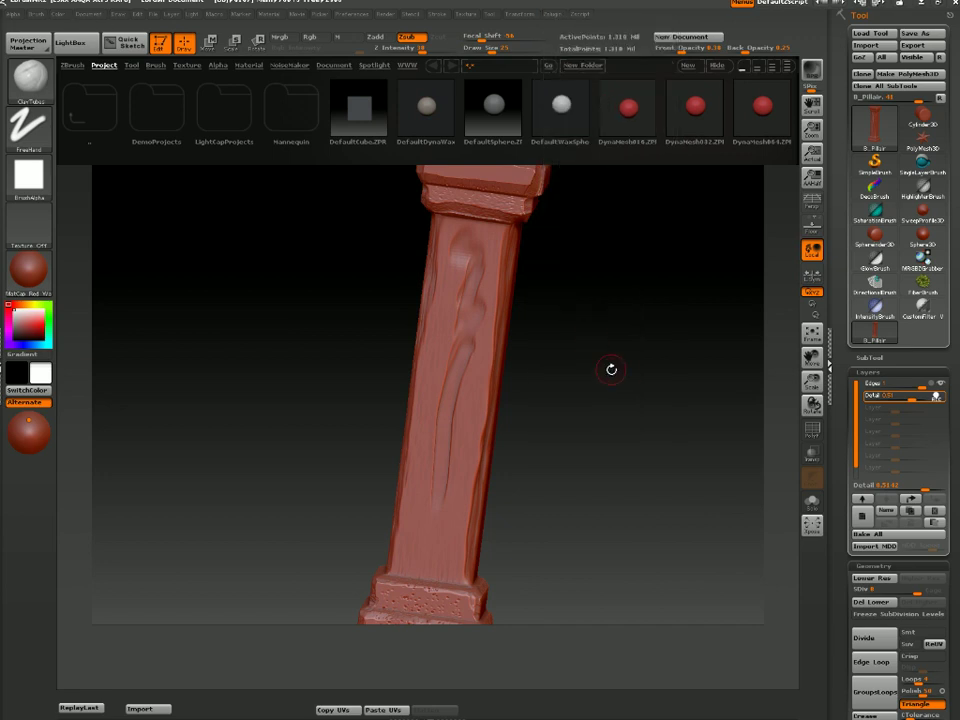
{"action": "left_click", "coordinate": [557, 16]}
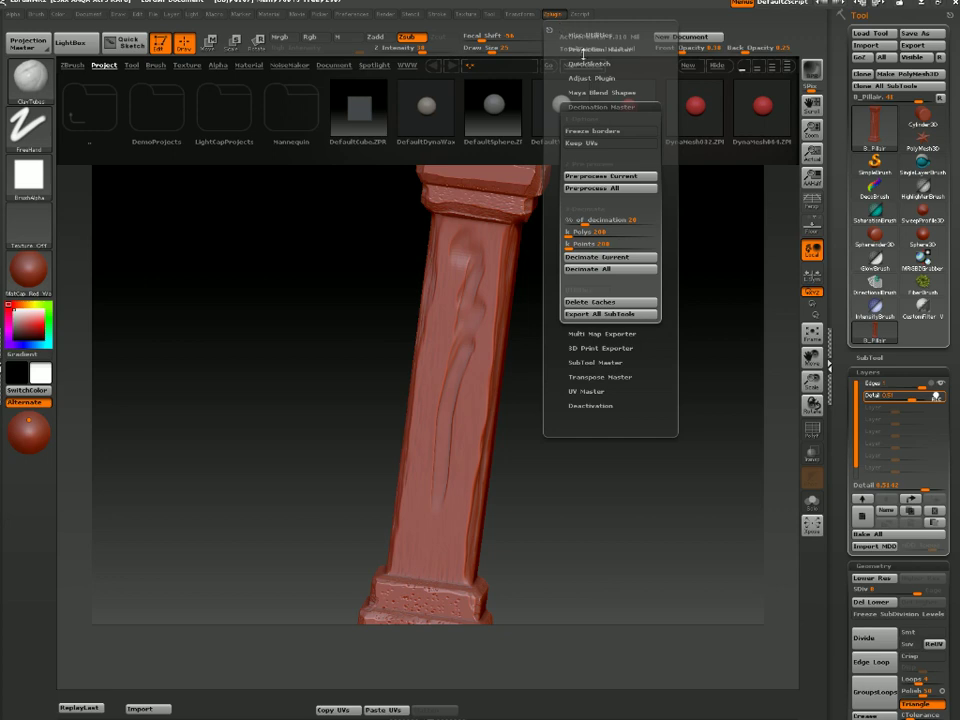
{"action": "left_click", "coordinate": [550, 31]}
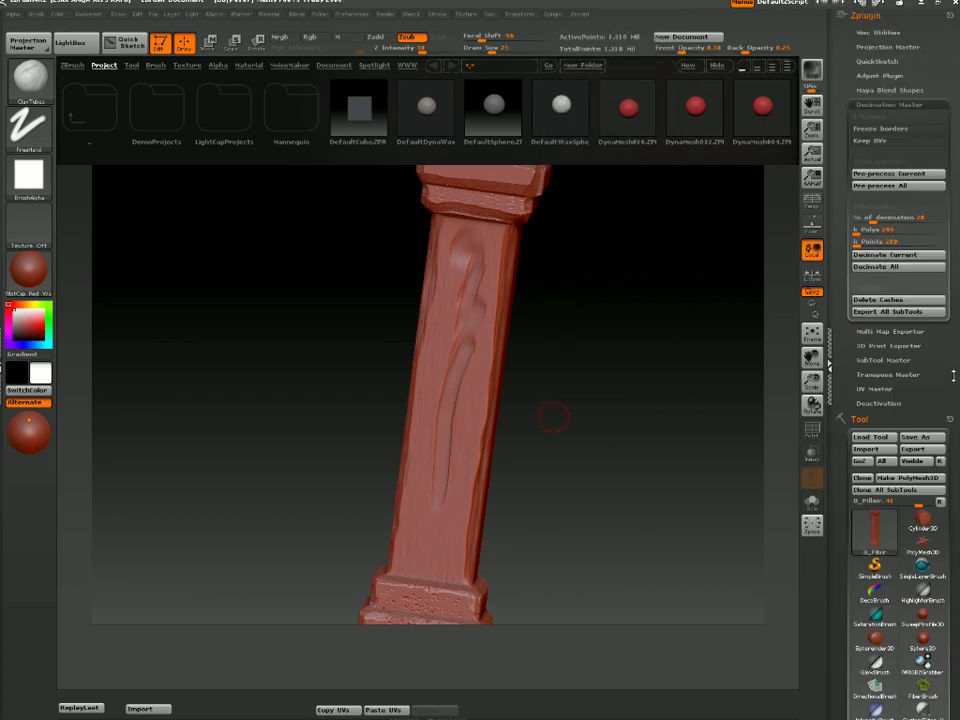
{"action": "left_click", "coordinate": [918, 174]}
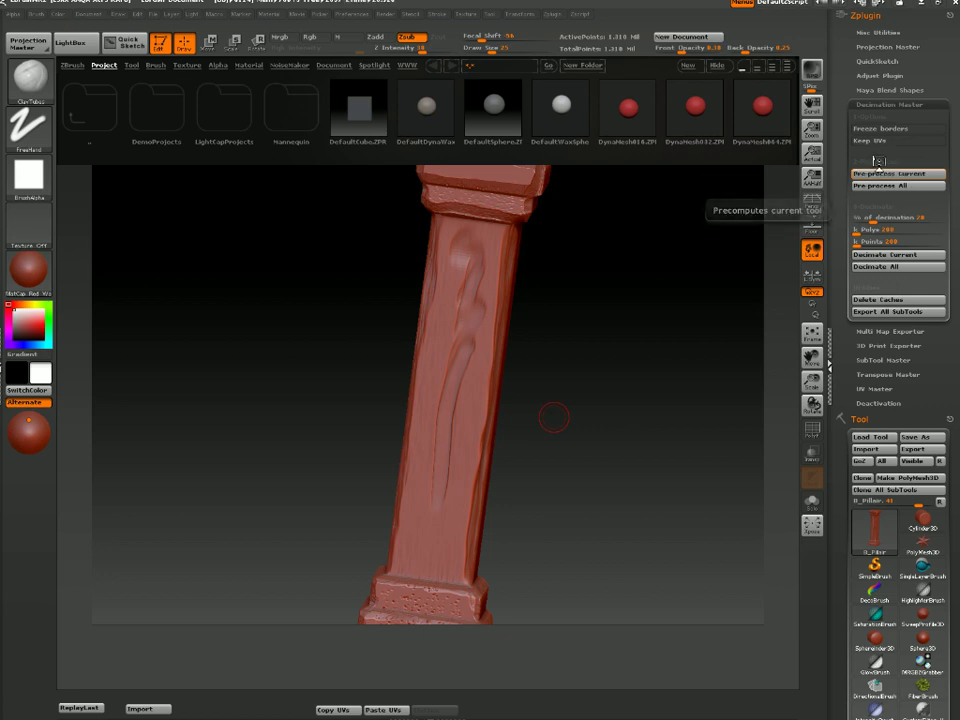
Set the decimation to 58.45 % and decimate the current pillar, transferring the high-resolution details to the modified mesh
{"action": "left_click", "coordinate": [880, 217]}
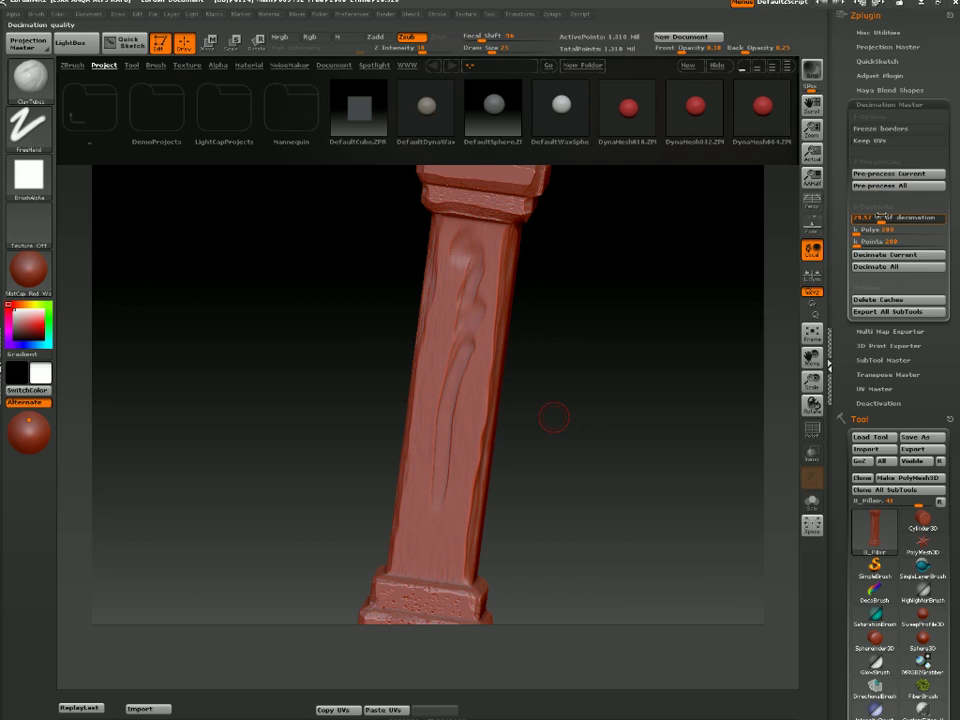
{"action": "mouse_move", "coordinate": [879, 215]}
{"action": "left_mouse_down"}
{"action": "mouse_move", "coordinate": [903, 217]}
{"action": "mouse_move", "coordinate": [895, 217]}
{"action": "left_mouse_up"}
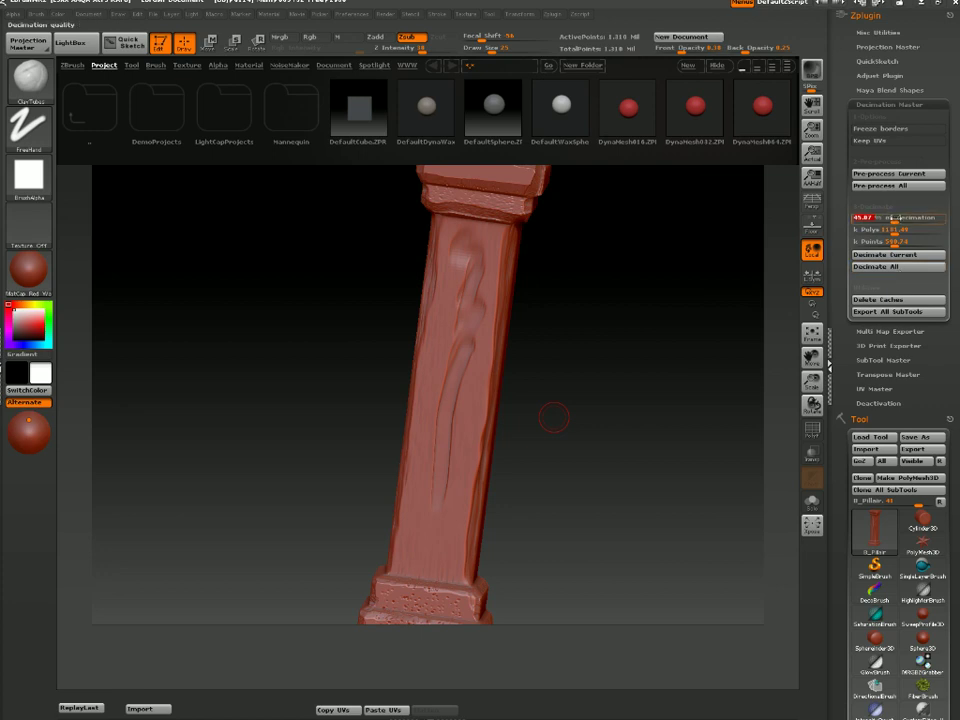
{"action": "left_click_drag", "start_coordinate": [895, 217], "coordinate": [904, 217]}
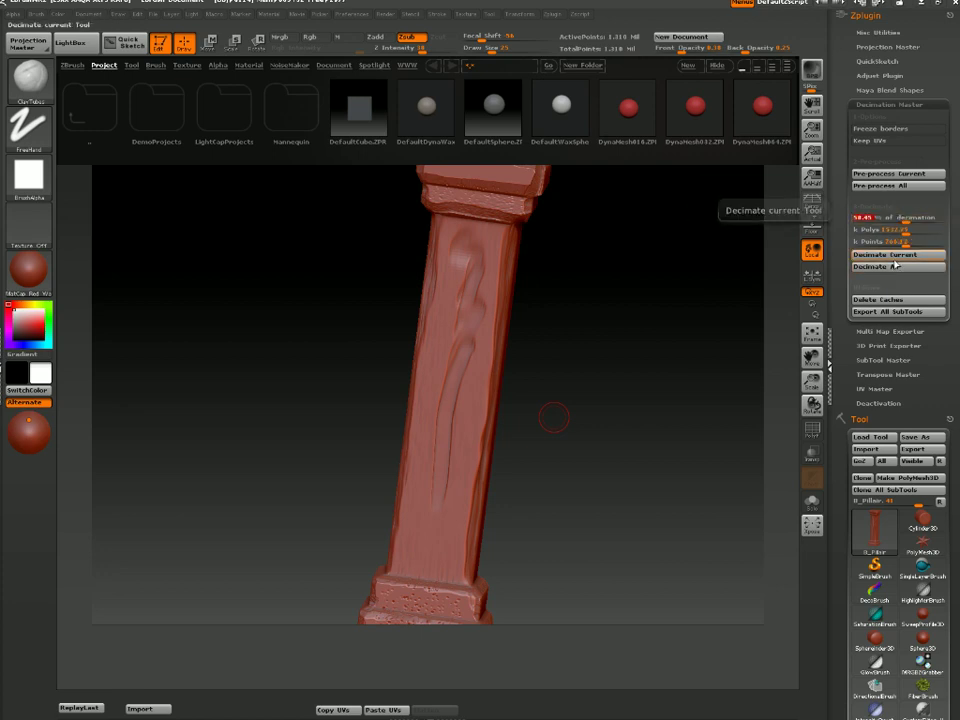
{"action": "left_click_drag", "start_coordinate": [632, 244], "coordinate": [630, 383], "text": "alt"}
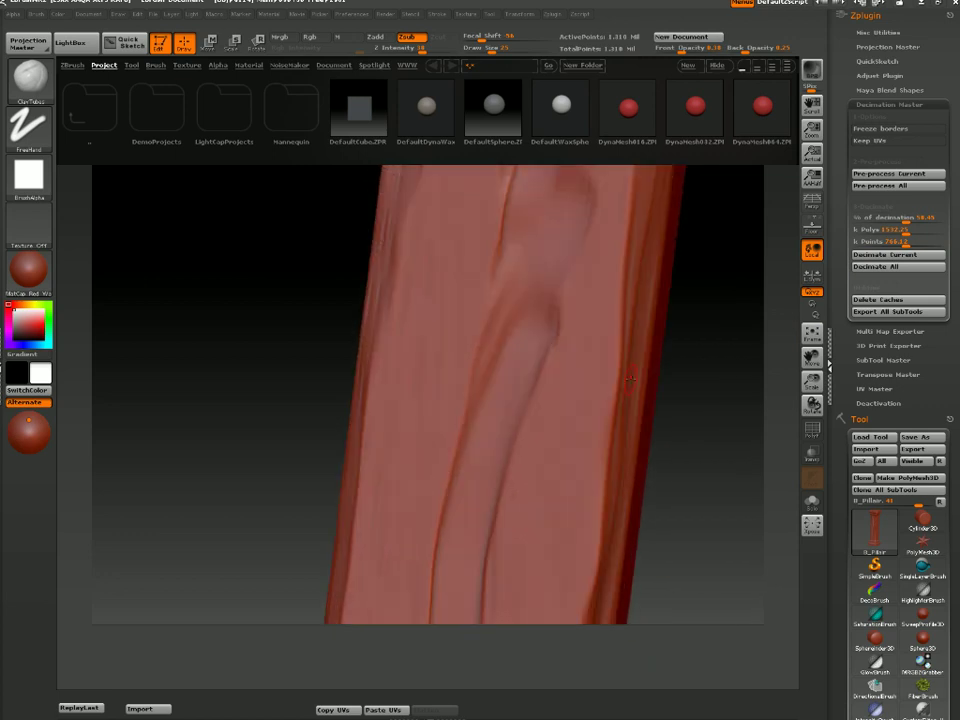
{"action": "mouse_move", "coordinate": [711, 296]}
{"action": "left_mouse_down", "text": "shift"}
{"action": "mouse_move", "coordinate": [718, 332]}
{"action": "mouse_move", "coordinate": [583, 606]}
{"action": "mouse_move", "coordinate": [656, 401]}
{"action": "mouse_move", "coordinate": [632, 499]}
{"action": "left_mouse_up", "text": "shift"}
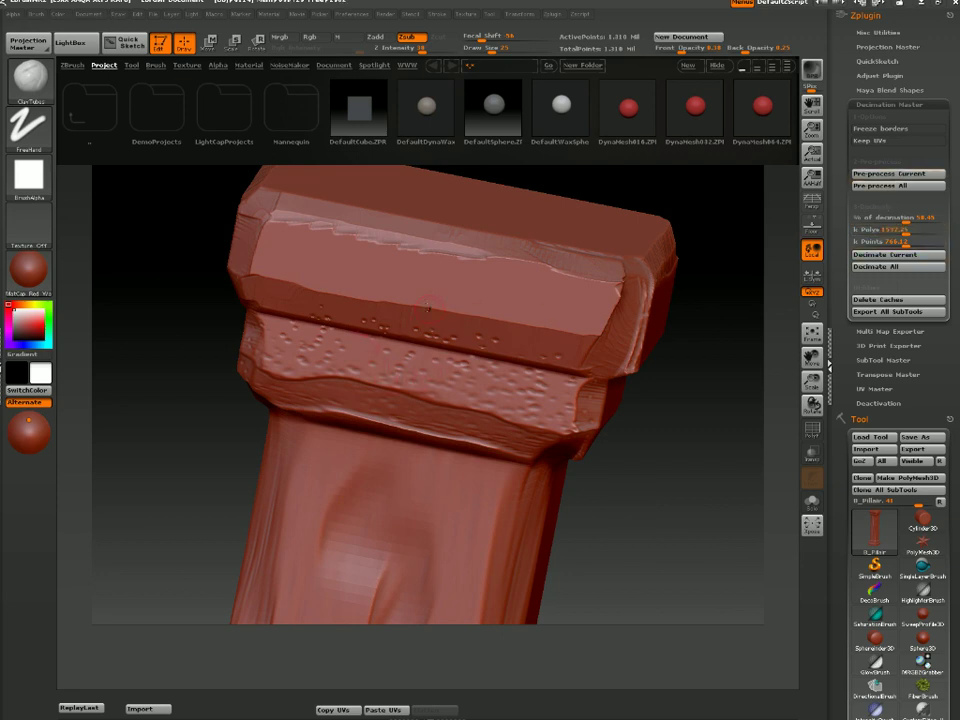
{"action": "left_click", "coordinate": [898, 254]}
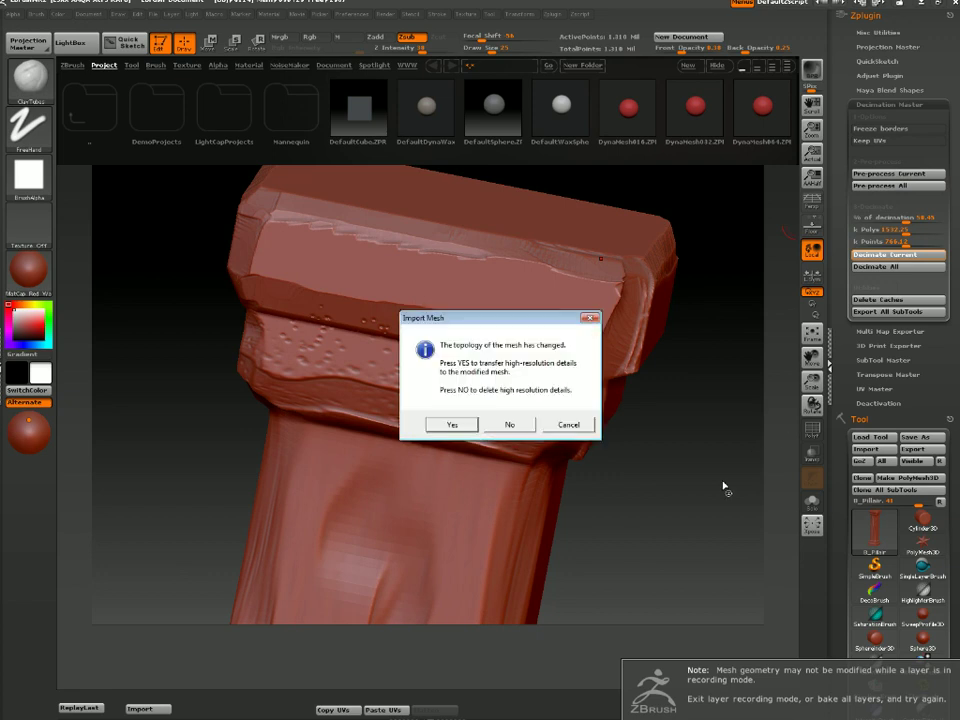
{"action": "left_click", "coordinate": [451, 425]}
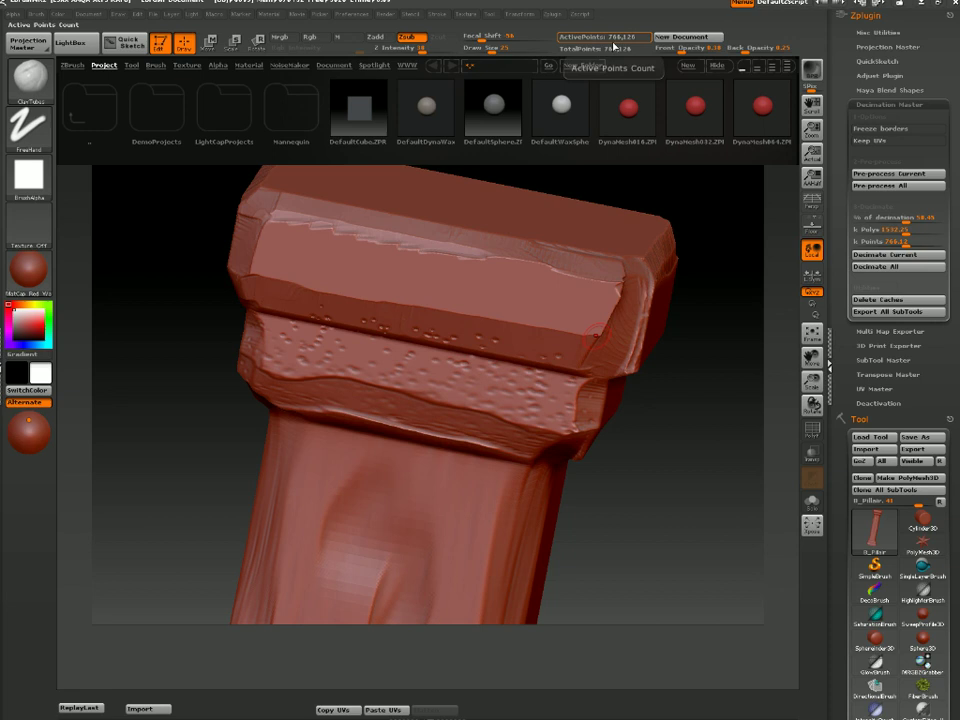
Decimate the pillar further in successive passes at 34.5 %, 14.78 % and a target of about 92.3 k points
{"action": "left_click_drag", "start_coordinate": [905, 212], "coordinate": [884, 220]}
{"action": "left_click", "coordinate": [892, 256]}
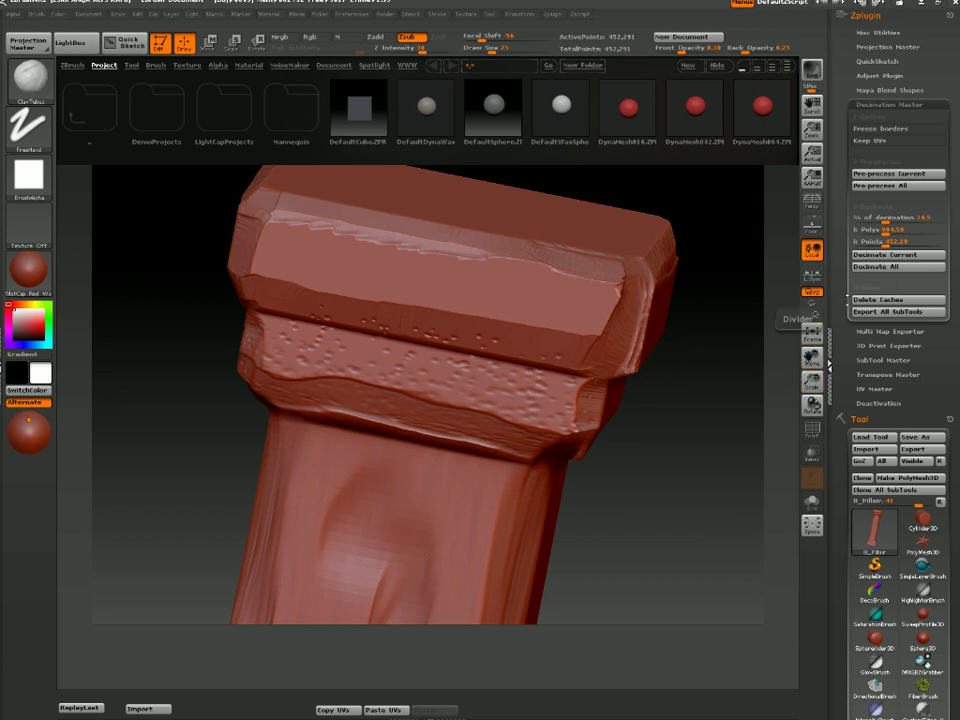
{"action": "left_click_drag", "start_coordinate": [884, 219], "coordinate": [868, 219]}
{"action": "left_click", "coordinate": [866, 255]}
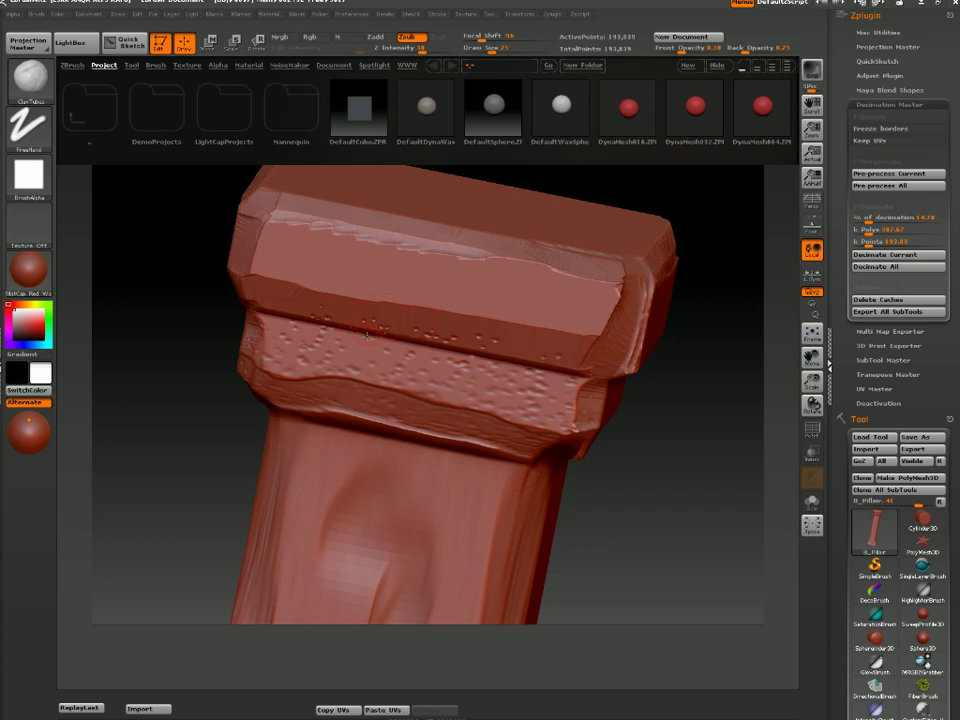
{"action": "left_click", "coordinate": [862, 219]}
{"action": "left_click", "coordinate": [891, 256]}
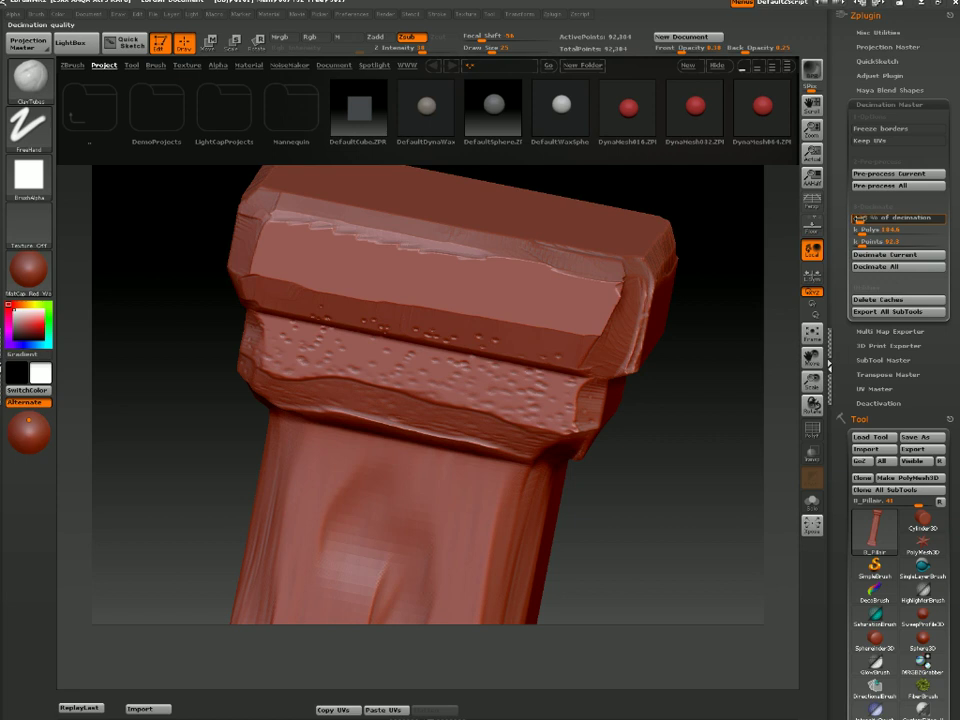
Decimate the current pillar again, down to about 46.2 k points, and inspect the reduced mesh
{"action": "left_click_drag", "start_coordinate": [860, 218], "coordinate": [858, 219]}
{"action": "left_click", "coordinate": [868, 257]}
{"action": "left_click", "coordinate": [860, 217]}
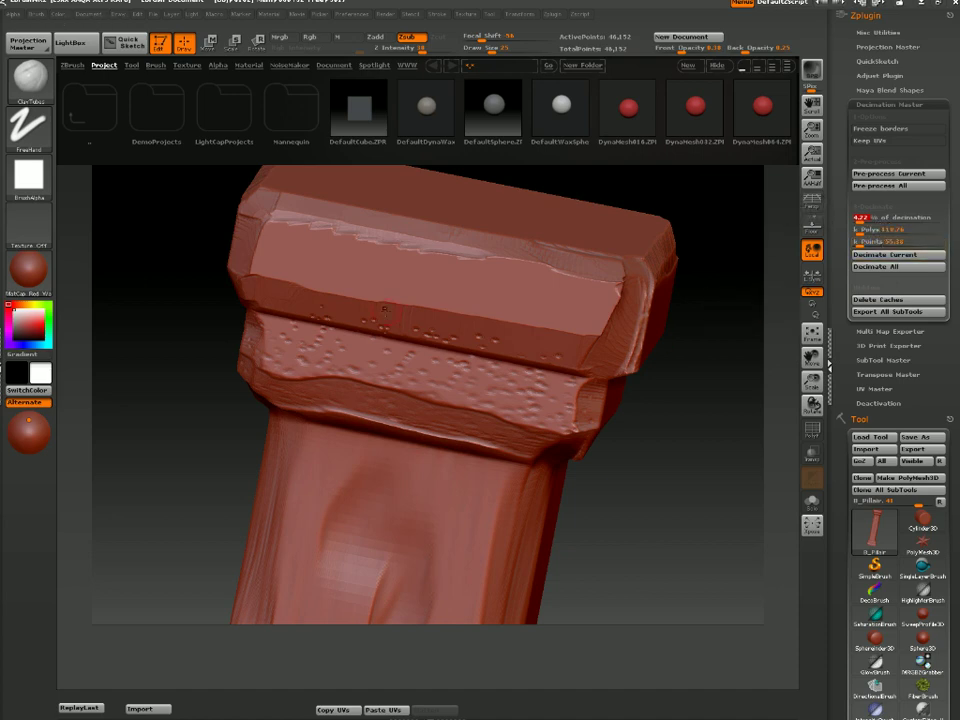
{"action": "left_click_drag", "start_coordinate": [626, 427], "coordinate": [692, 389]}
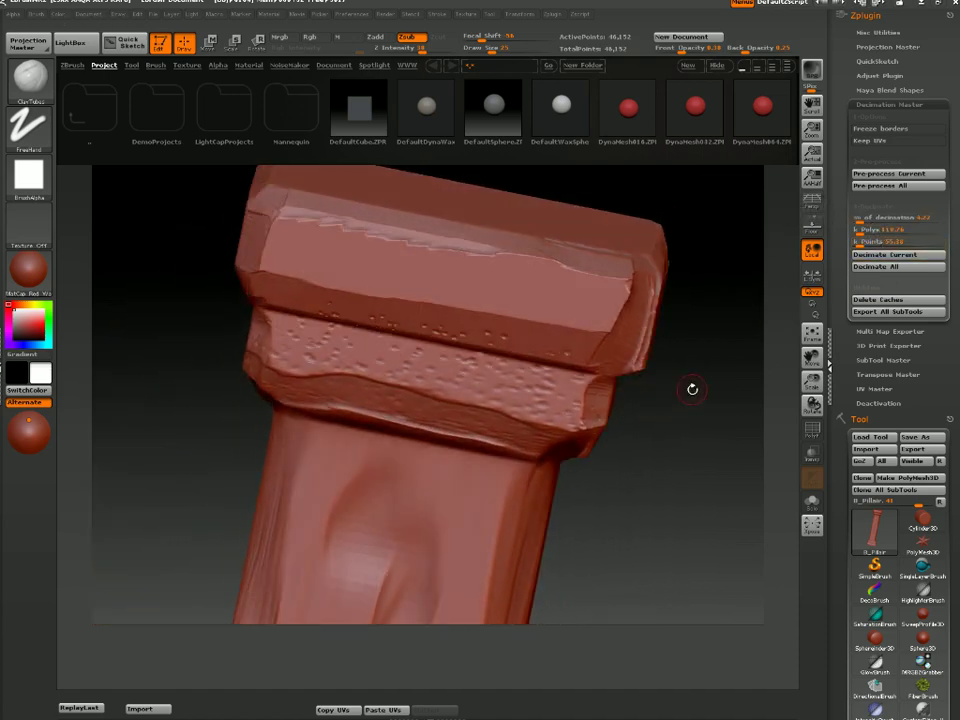
Check which file formats are available for exporting the pillar mesh, without exporting it
{"action": "scroll", "coordinate": [900, 300], "scroll_direction": "down", "scroll_amount": 5}
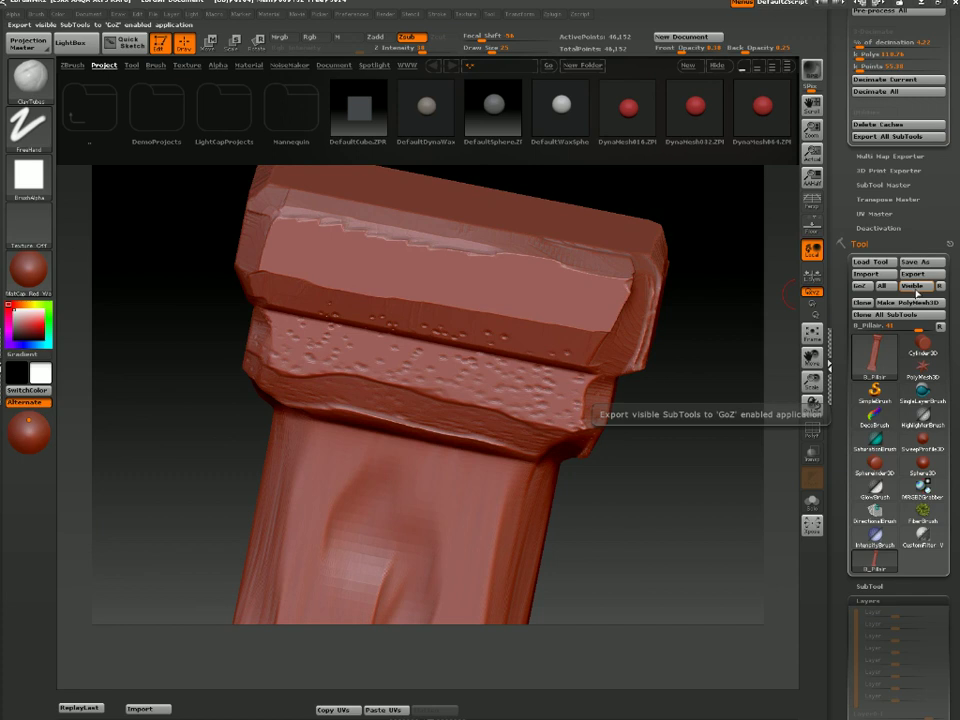
{"action": "left_click", "coordinate": [912, 274]}
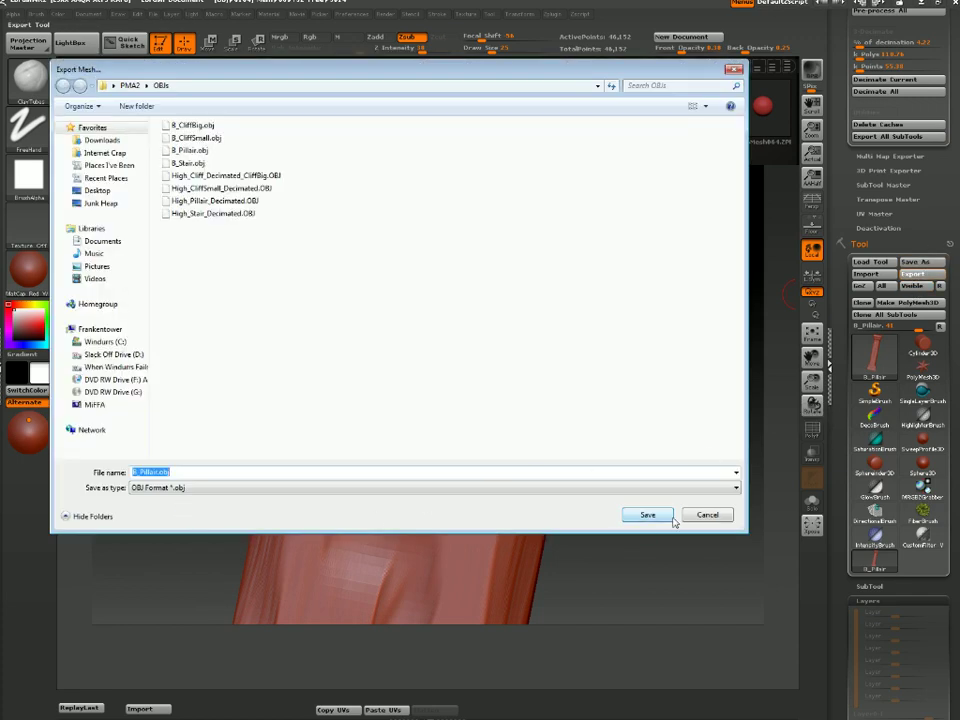
{"action": "left_click", "coordinate": [205, 487]}
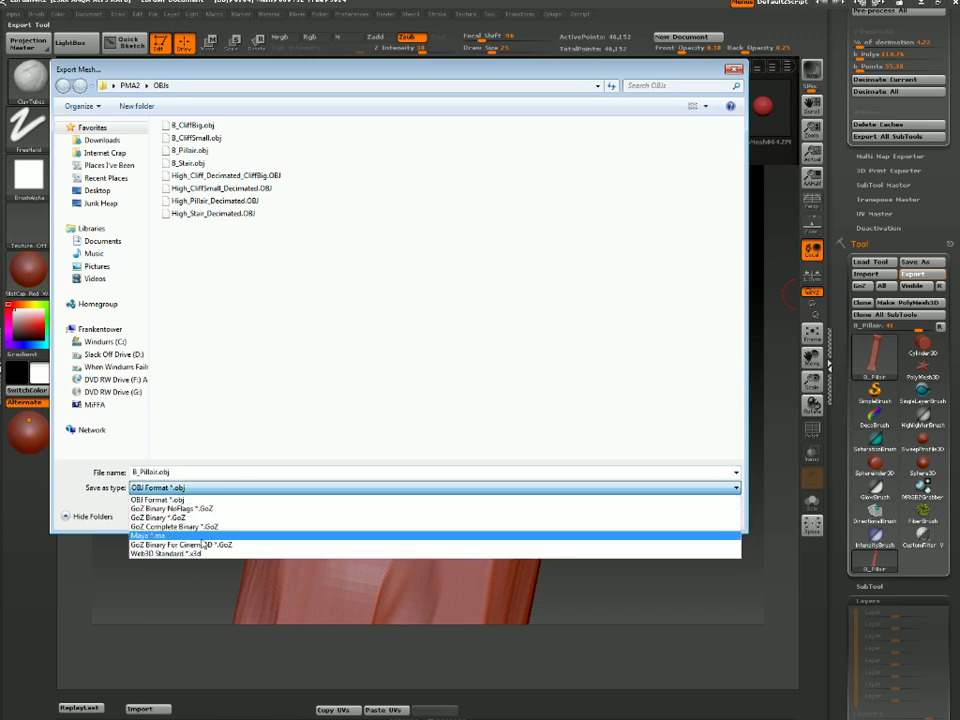
{"action": "left_click", "coordinate": [369, 353]}
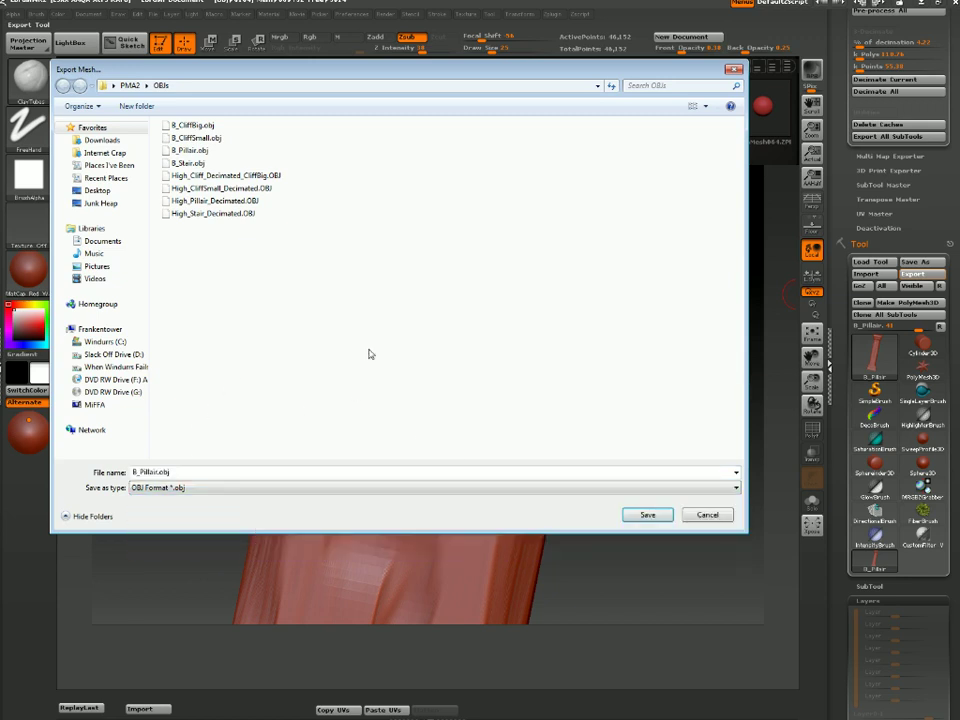
{"action": "left_click", "coordinate": [707, 514]}
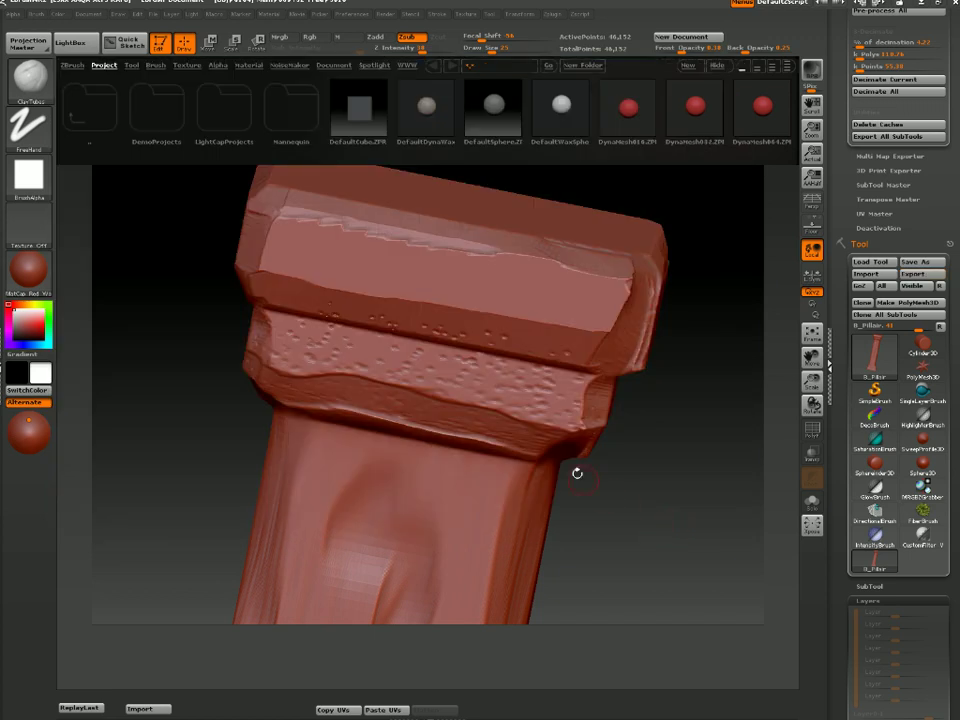
Close ZBrush without saving the project and switch to Maya 2012, dismissing its Essential Skills Movies window
{"action": "left_click", "coordinate": [955, 3]}
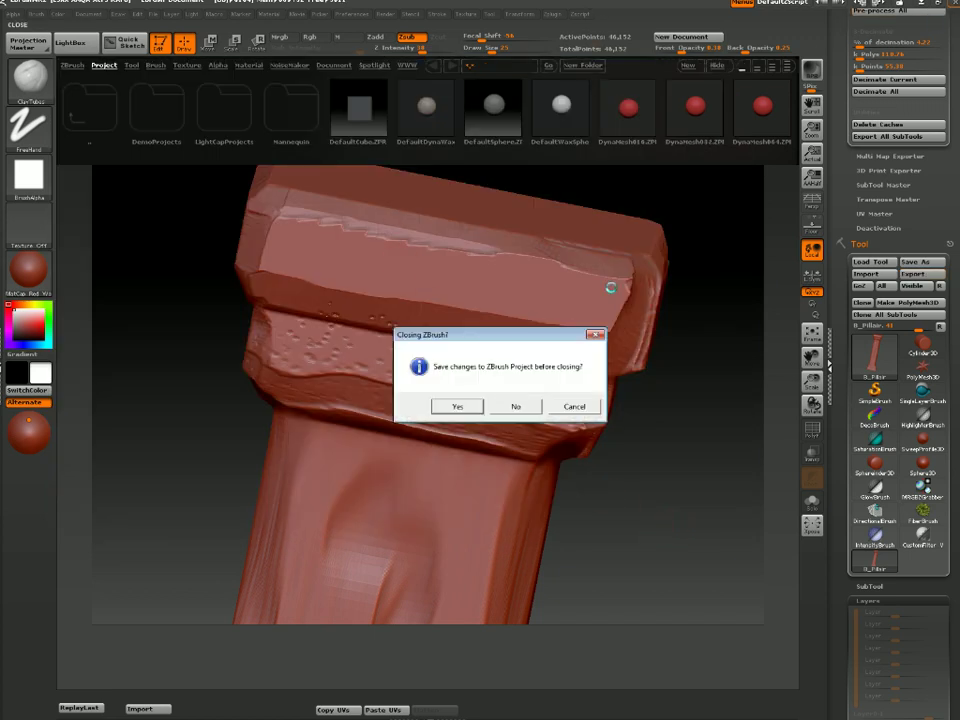
{"action": "left_click", "coordinate": [516, 408]}
{"action": "left_click", "coordinate": [21, 88]}
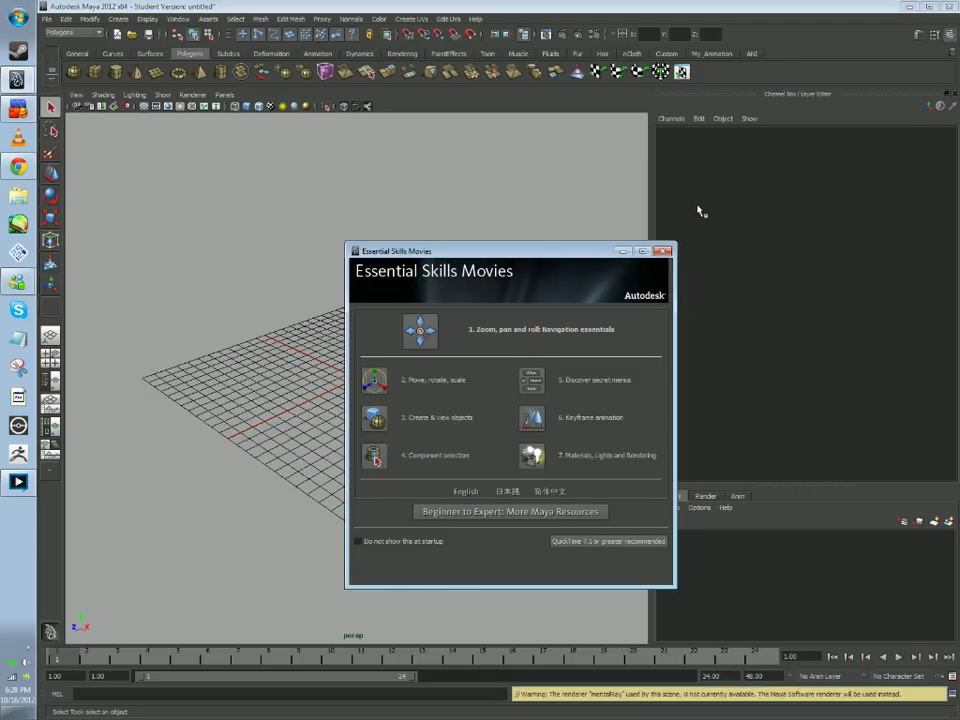
{"action": "left_click", "coordinate": [667, 251]}
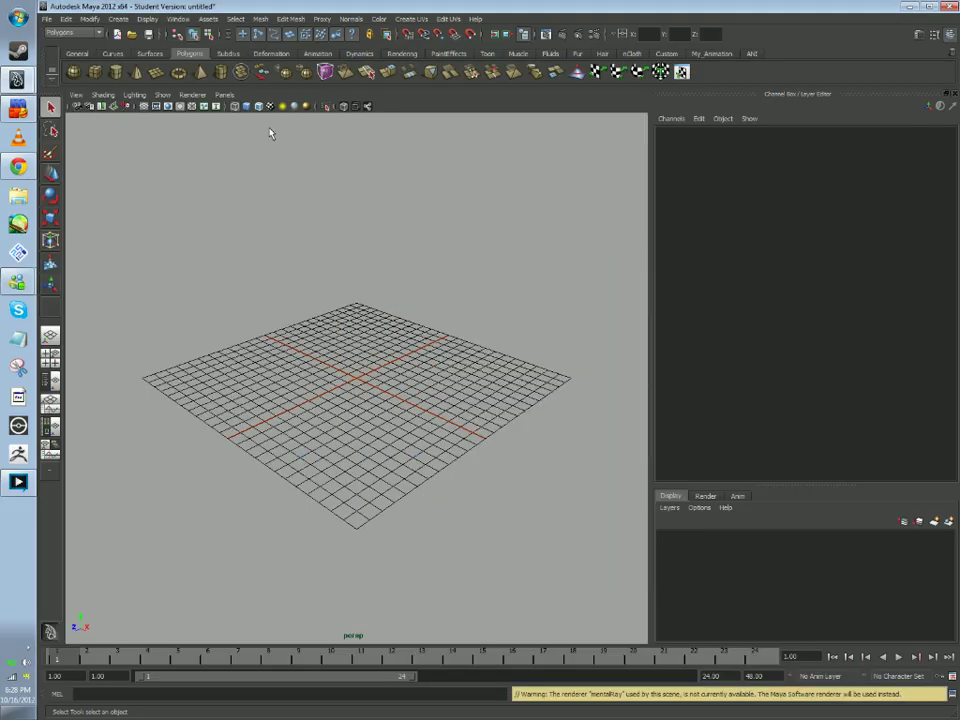
Import High_Pillair_Decimated.OBJ from the PMA2/OBJs folder on the Desktop into the empty scene
{"action": "left_click", "coordinate": [47, 19]}
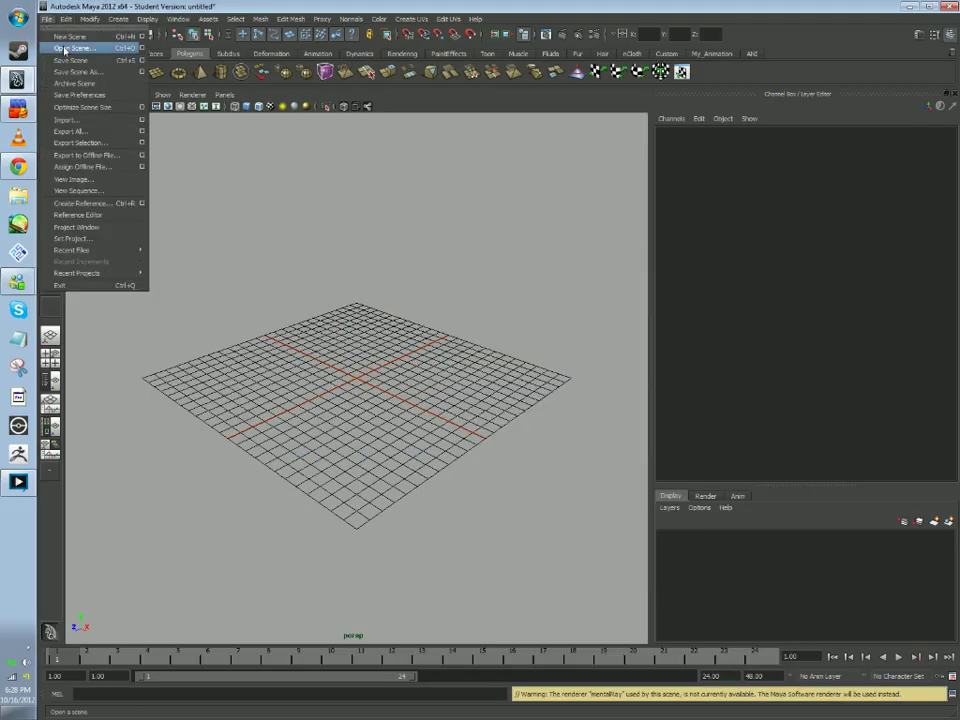
{"action": "left_click", "coordinate": [124, 124]}
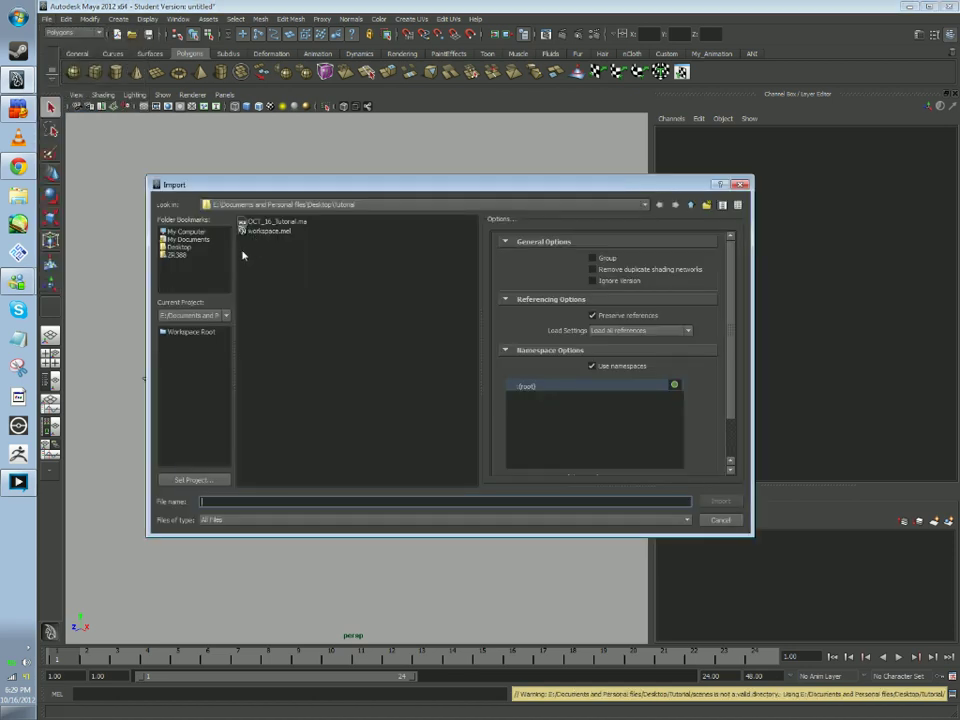
{"action": "left_click", "coordinate": [178, 247]}
{"action": "double_click", "coordinate": [259, 375]}
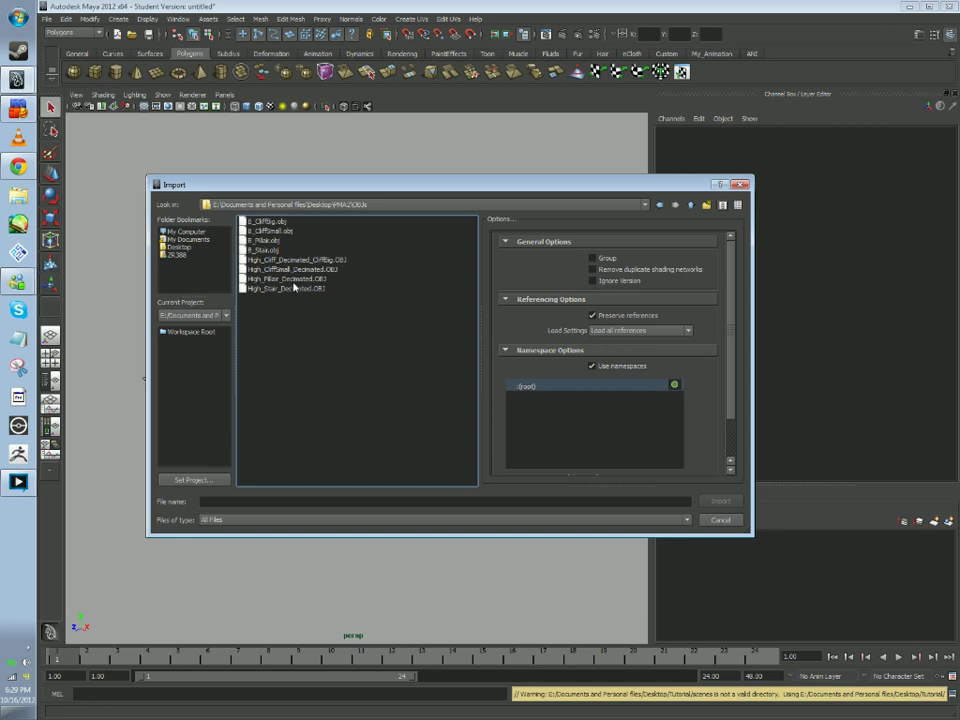
{"action": "double_click", "coordinate": [293, 280]}
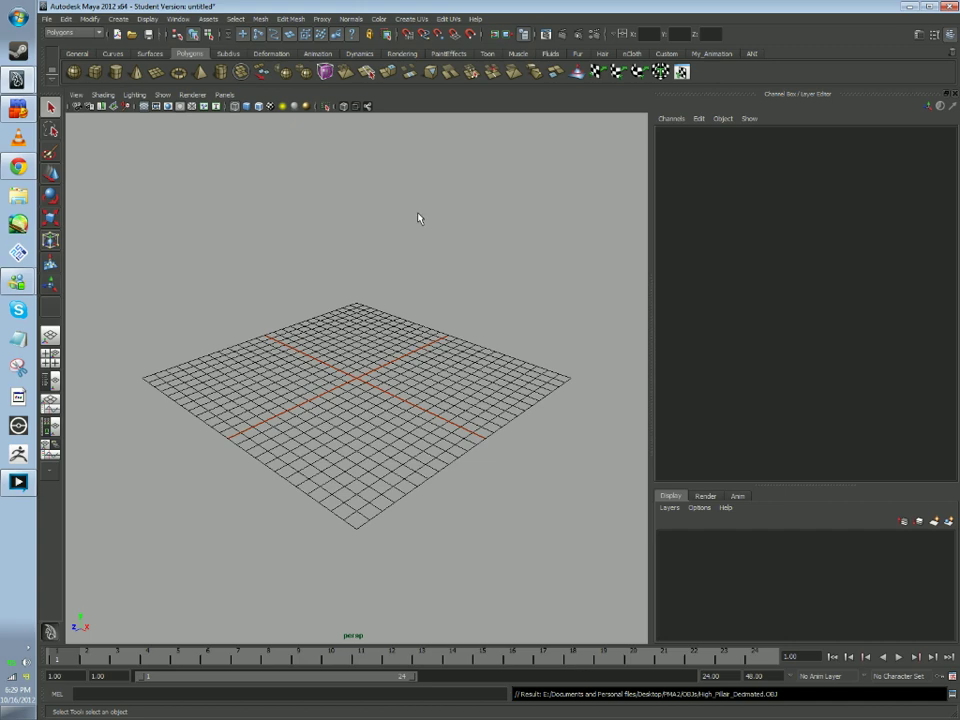
Look around the grid in the perspective view for the imported pillar
{"action": "left_click", "coordinate": [413, 276]}
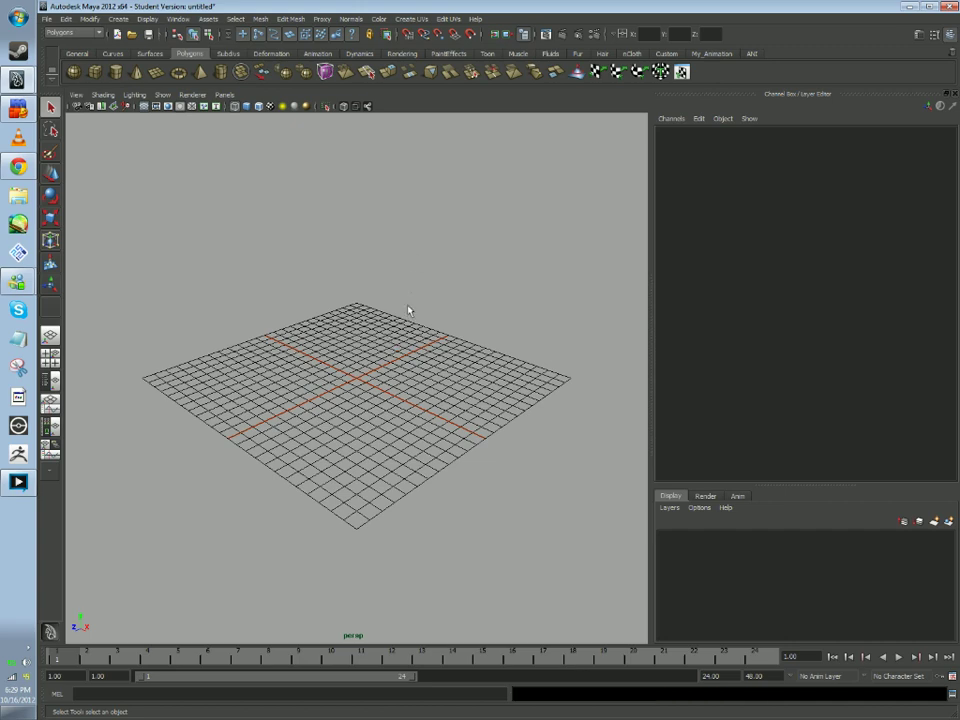
{"action": "scroll", "coordinate": [404, 376], "scroll_direction": "down", "scroll_amount": 1}
{"action": "scroll", "coordinate": [400, 380], "scroll_direction": "up", "scroll_amount": 4}
{"action": "middle_click_drag", "start_coordinate": [394, 381], "coordinate": [345, 538], "text": "alt"}
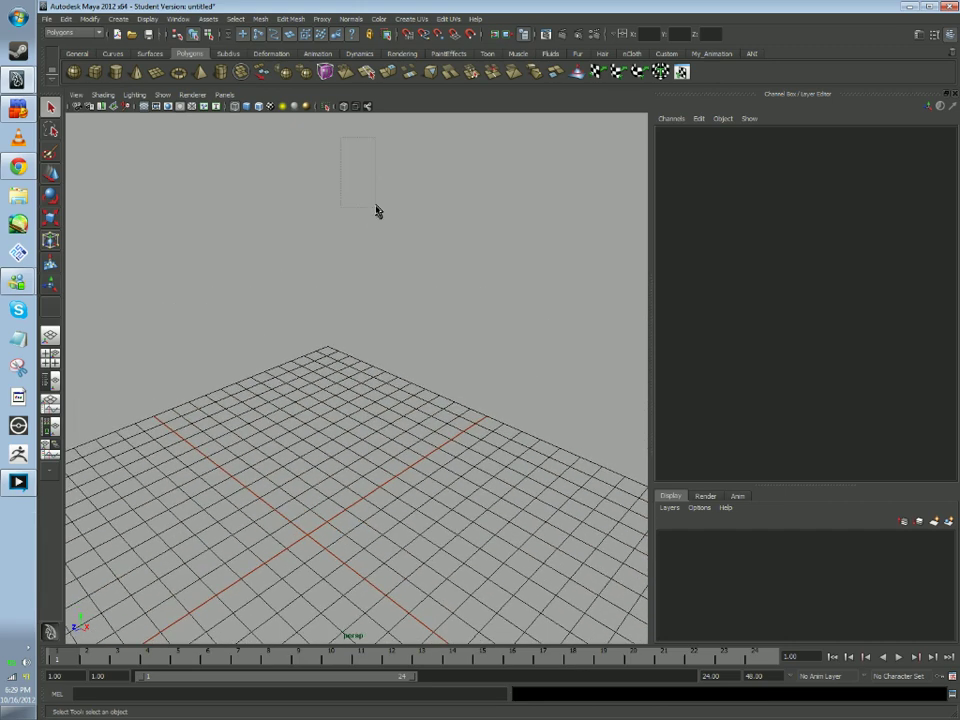
{"action": "scroll", "coordinate": [450, 361], "scroll_direction": "down", "scroll_amount": 10}
{"action": "left_click", "coordinate": [51, 174]}
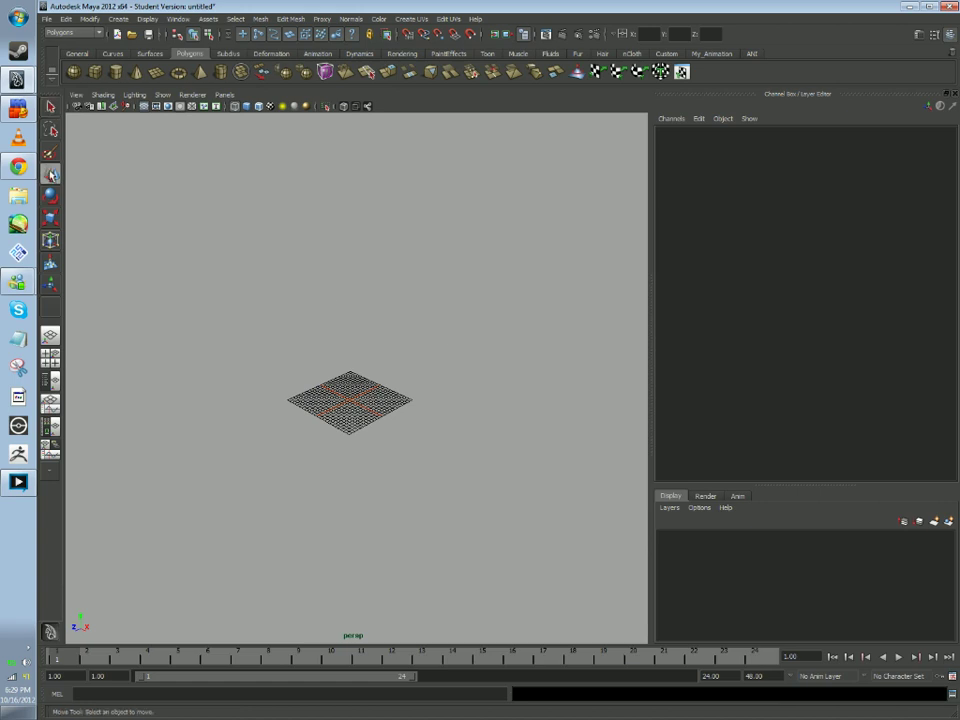
{"action": "scroll", "coordinate": [246, 360], "scroll_direction": "up", "scroll_amount": 6}
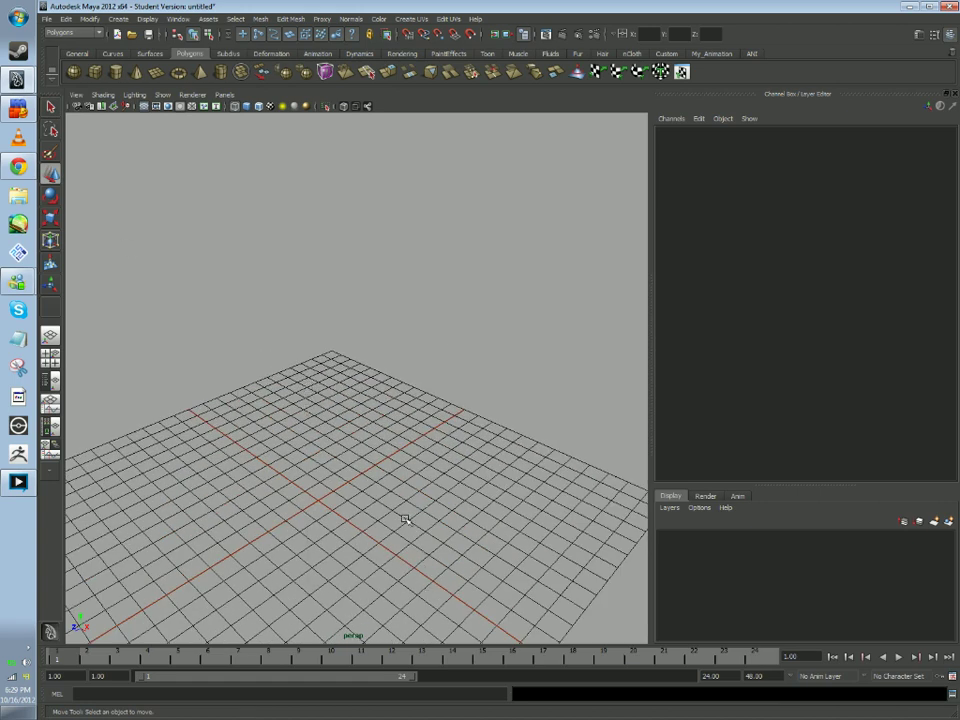
{"action": "scroll", "coordinate": [405, 519], "scroll_direction": "down", "scroll_amount": 2}
Import High_Pillair_Decimated.OBJ a second time, then import High_Stair_Decimated.OBJ from the same folder
{"action": "left_click", "coordinate": [46, 19]}
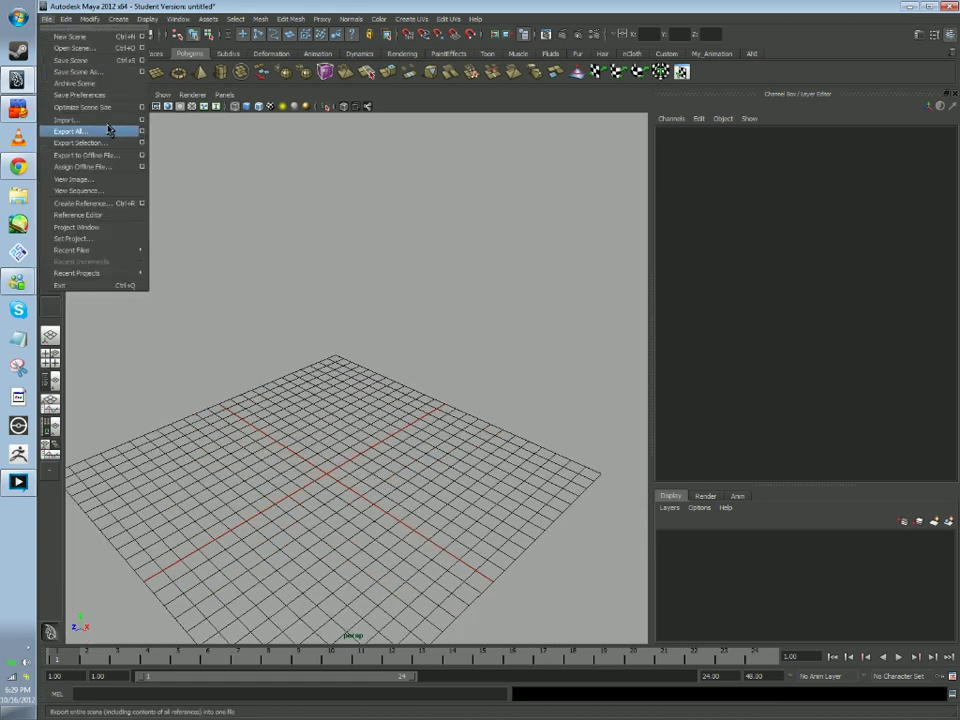
{"action": "left_click", "coordinate": [100, 119]}
{"action": "double_click", "coordinate": [312, 279]}
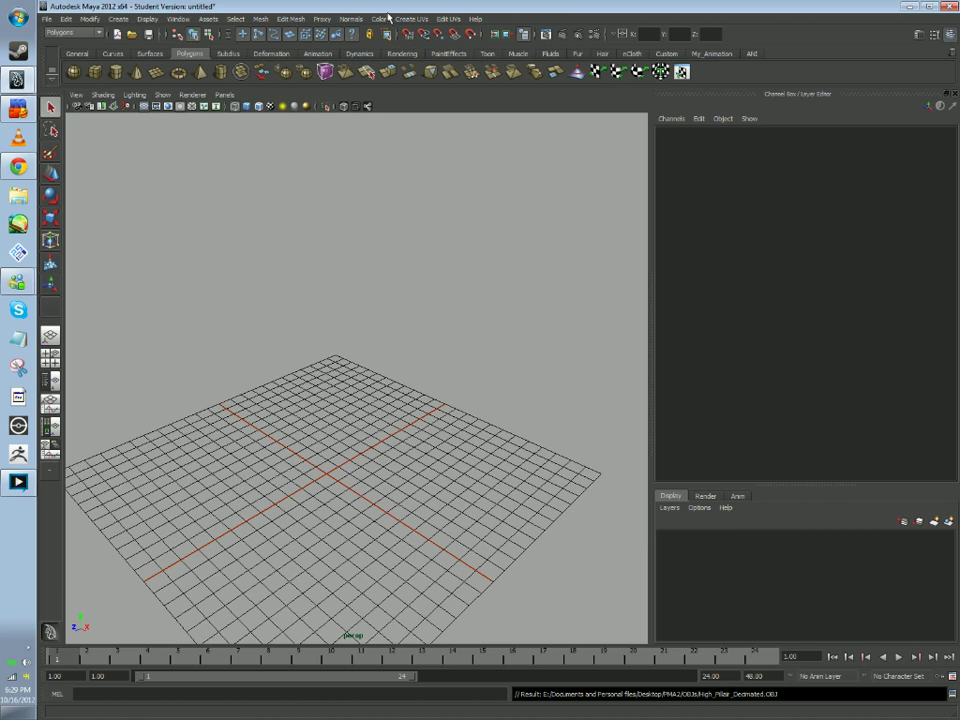
{"action": "left_click", "coordinate": [46, 19]}
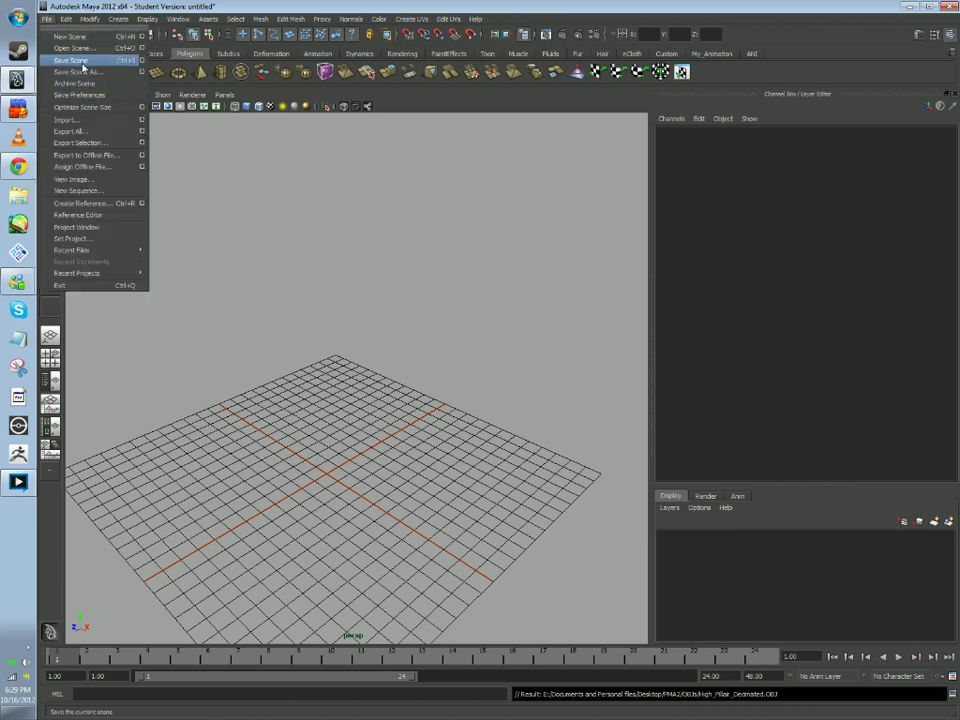
{"action": "left_click", "coordinate": [88, 120]}
{"action": "double_click", "coordinate": [287, 289]}
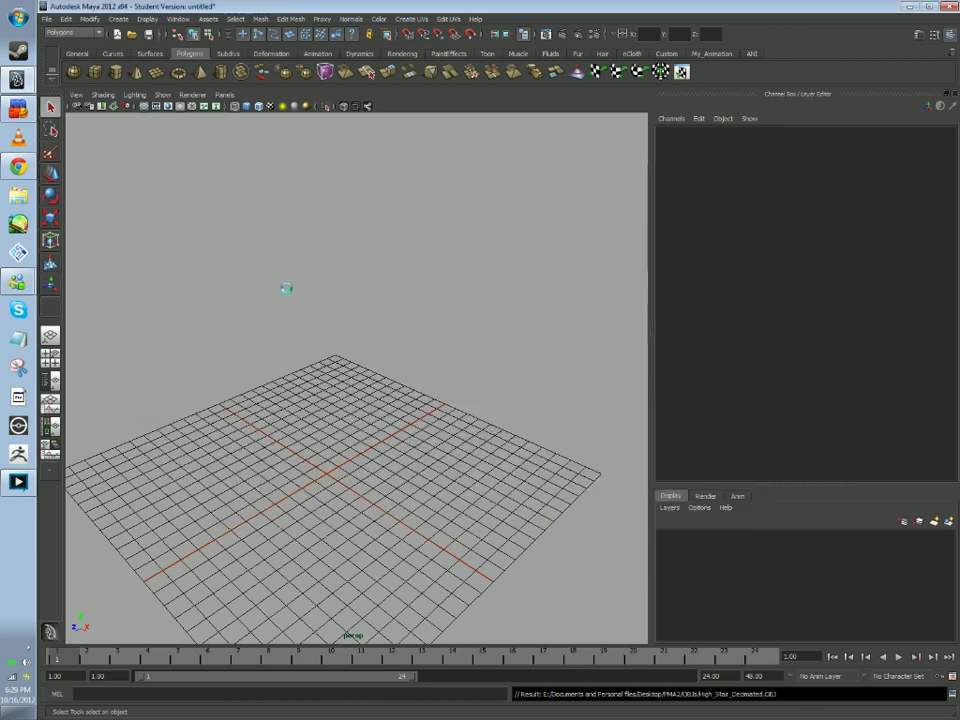
Examine the wider scene around the grid to locate the imported meshes
{"action": "right_click_drag", "start_coordinate": [328, 420], "coordinate": [272, 336], "text": "alt"}
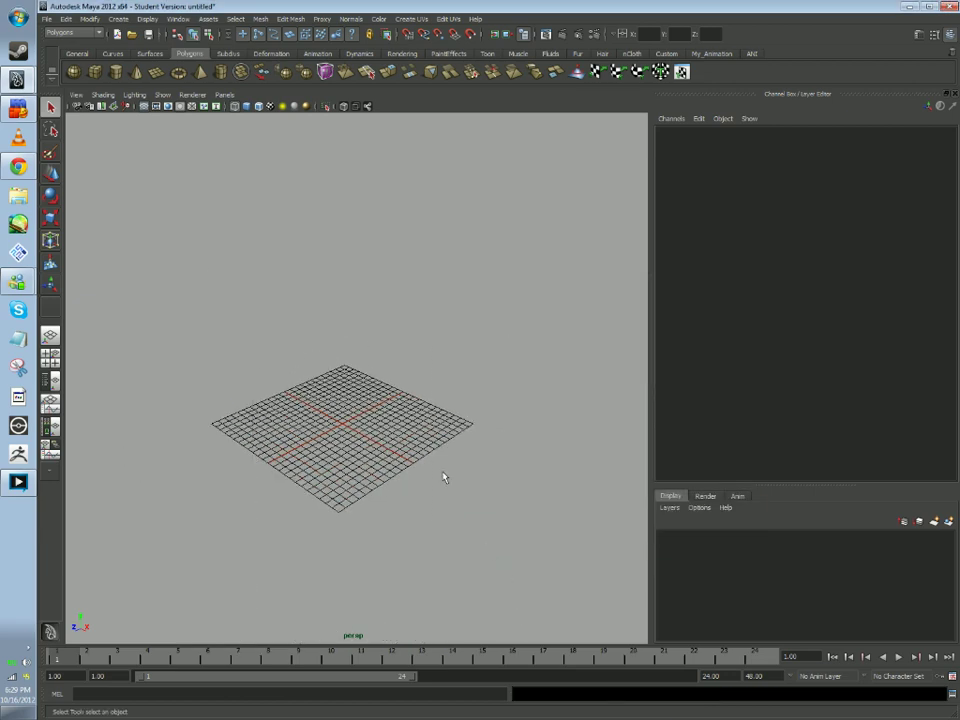
{"action": "left_click", "coordinate": [48, 217]}
{"action": "scroll", "coordinate": [352, 439], "scroll_direction": "down", "scroll_amount": 5}
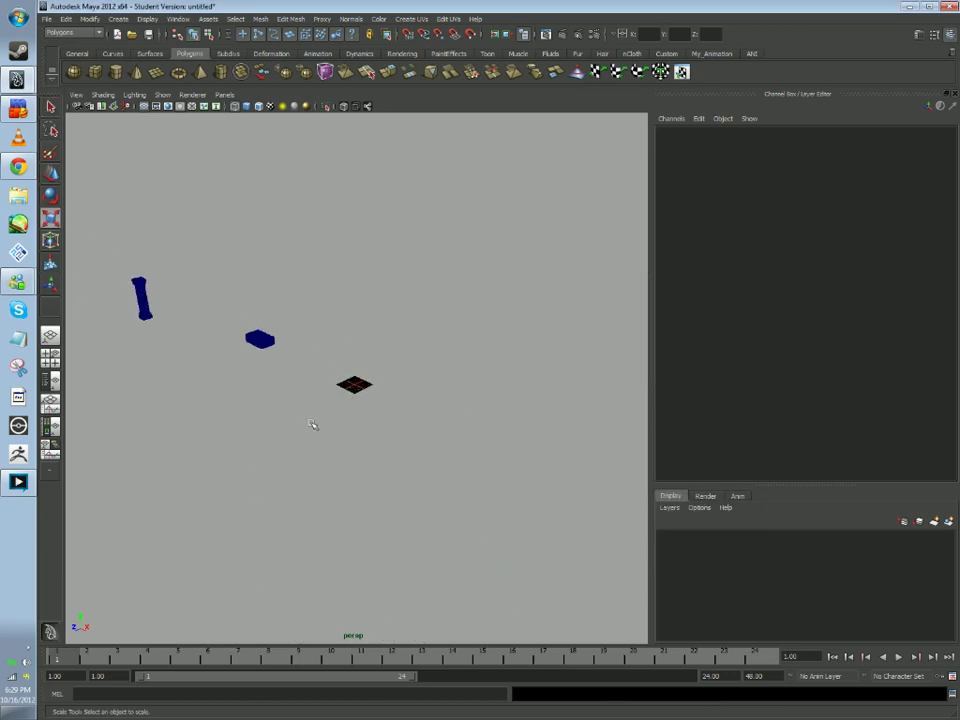
{"action": "middle_click_drag", "start_coordinate": [312, 424], "coordinate": [534, 536], "text": "alt"}
{"action": "scroll", "coordinate": [418, 463], "scroll_direction": "up", "scroll_amount": 6}
{"action": "middle_click_drag", "start_coordinate": [371, 450], "coordinate": [150, 328], "text": "alt"}
{"action": "mouse_move", "coordinate": [466, 526]}
{"action": "middle_mouse_down", "text": "alt"}
{"action": "mouse_move", "coordinate": [456, 506]}
{"action": "mouse_move", "coordinate": [161, 344]}
{"action": "middle_mouse_up", "text": "alt"}
{"action": "middle_click_drag", "start_coordinate": [334, 424], "coordinate": [532, 616], "text": "alt"}
{"action": "left_click_drag", "start_coordinate": [469, 476], "coordinate": [710, 618], "text": "alt"}
{"action": "scroll", "coordinate": [464, 516], "scroll_direction": "down", "scroll_amount": 5}
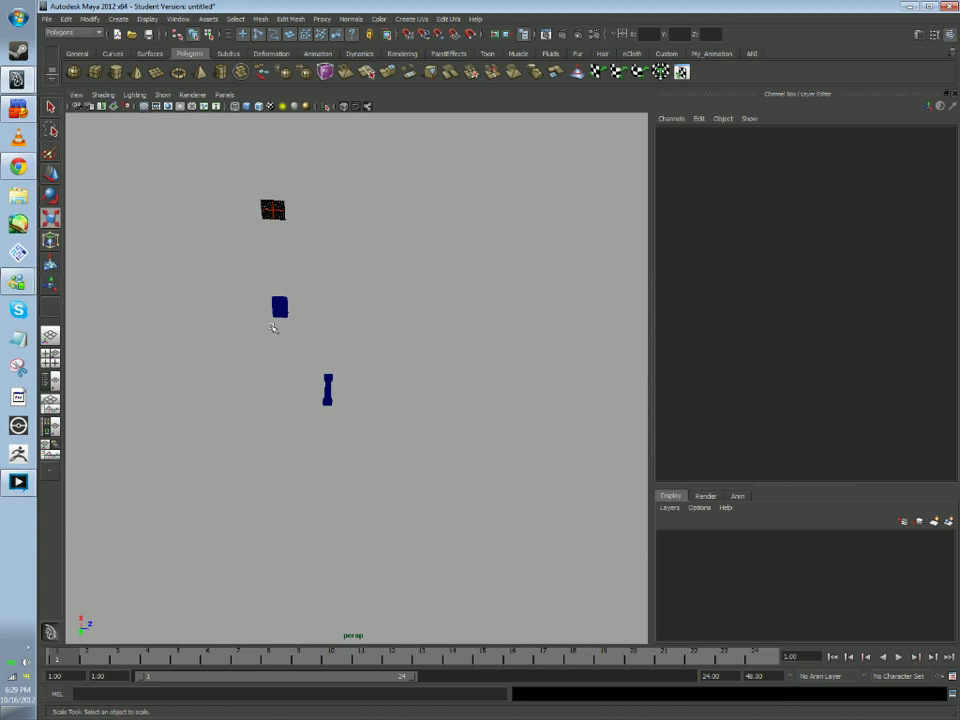
Delete the stair mesh, then move one pillar about 217.8 units along X and delete the duplicate left behind
{"action": "left_click", "coordinate": [275, 309]}
{"action": "key", "text": "Delete"}
{"action": "left_click", "coordinate": [328, 378]}
{"action": "left_click_drag", "start_coordinate": [386, 343], "coordinate": [386, 235], "text": "alt"}
{"action": "key", "text": "w"}
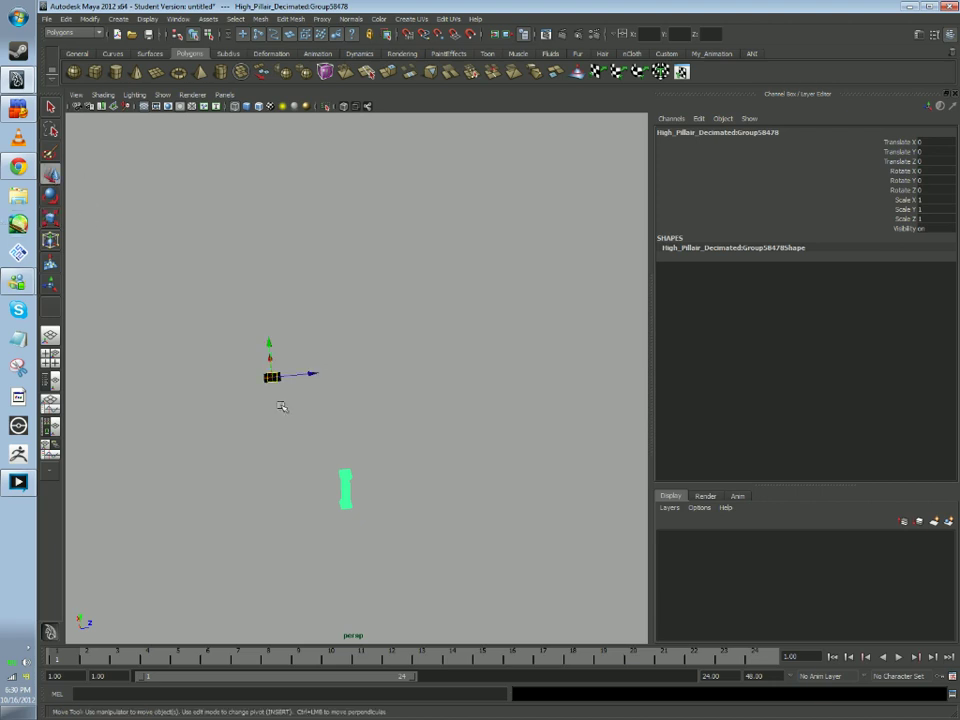
{"action": "left_click_drag", "start_coordinate": [268, 360], "coordinate": [227, 298]}
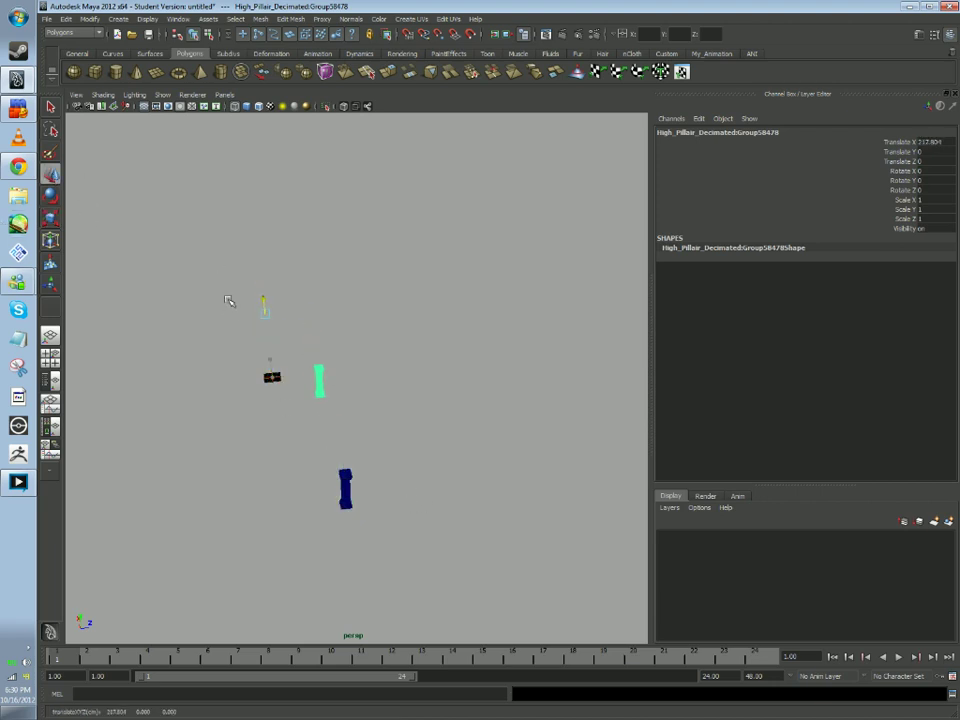
{"action": "left_click", "coordinate": [348, 488]}
{"action": "key", "text": "Delete"}
Move the remaining pillar to about -69 on Z and 48.9 on Y
{"action": "right_click_drag", "start_coordinate": [320, 484], "coordinate": [480, 540], "text": "alt"}
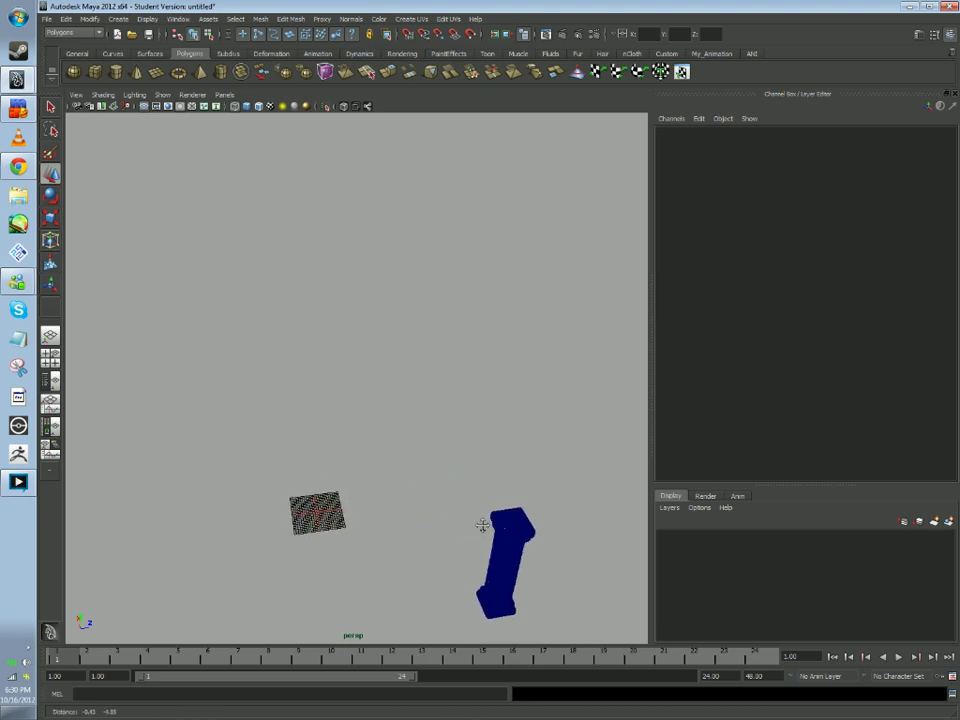
{"action": "middle_click_drag", "start_coordinate": [480, 540], "coordinate": [493, 461], "text": "alt"}
{"action": "left_click", "coordinate": [493, 462]}
{"action": "left_click_drag", "start_coordinate": [318, 288], "coordinate": [234, 289]}
{"action": "left_click", "coordinate": [193, 272]}
{"action": "key", "text": "ctrl+z"}
{"action": "left_click_drag", "start_coordinate": [195, 281], "coordinate": [212, 215]}
Center the pivot of the selected pillar on its own geometry
{"action": "left_click_drag", "start_coordinate": [242, 279], "coordinate": [138, 290], "text": "alt"}
{"action": "middle_click_drag", "start_coordinate": [346, 490], "coordinate": [75, 231], "text": "alt"}
{"action": "middle_click_drag", "start_coordinate": [350, 428], "coordinate": [180, 265], "text": "alt"}
{"action": "scroll", "coordinate": [227, 255], "scroll_direction": "down", "scroll_amount": 3}
{"action": "left_click_drag", "start_coordinate": [294, 278], "coordinate": [289, 334], "text": "alt"}
{"action": "right_click_drag", "start_coordinate": [308, 345], "coordinate": [330, 120], "text": "alt"}
{"action": "right_click_drag", "start_coordinate": [335, 390], "coordinate": [531, 325], "text": "alt"}
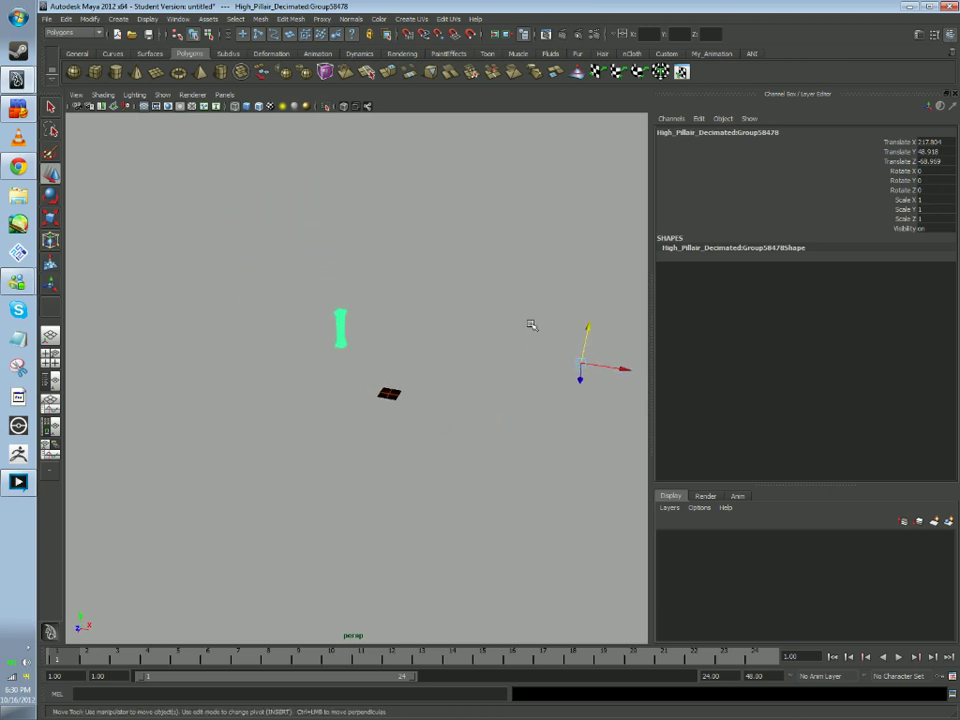
{"action": "left_click", "coordinate": [90, 19]}
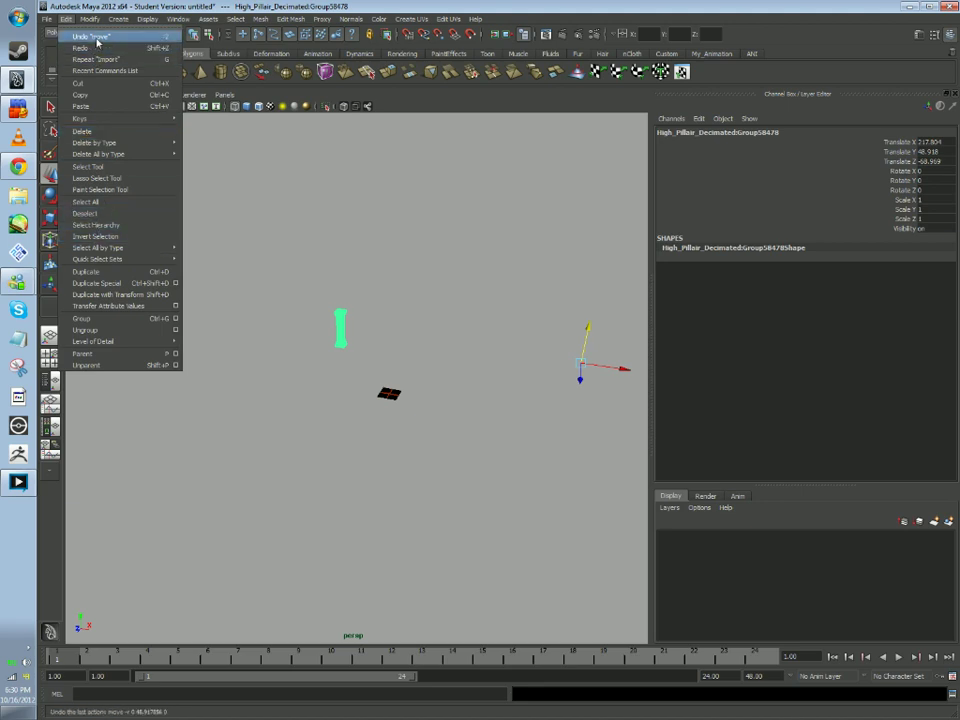
{"action": "mouse_move", "coordinate": [99, 122]}
{"action": "mouse_move", "coordinate": [95, 18]}
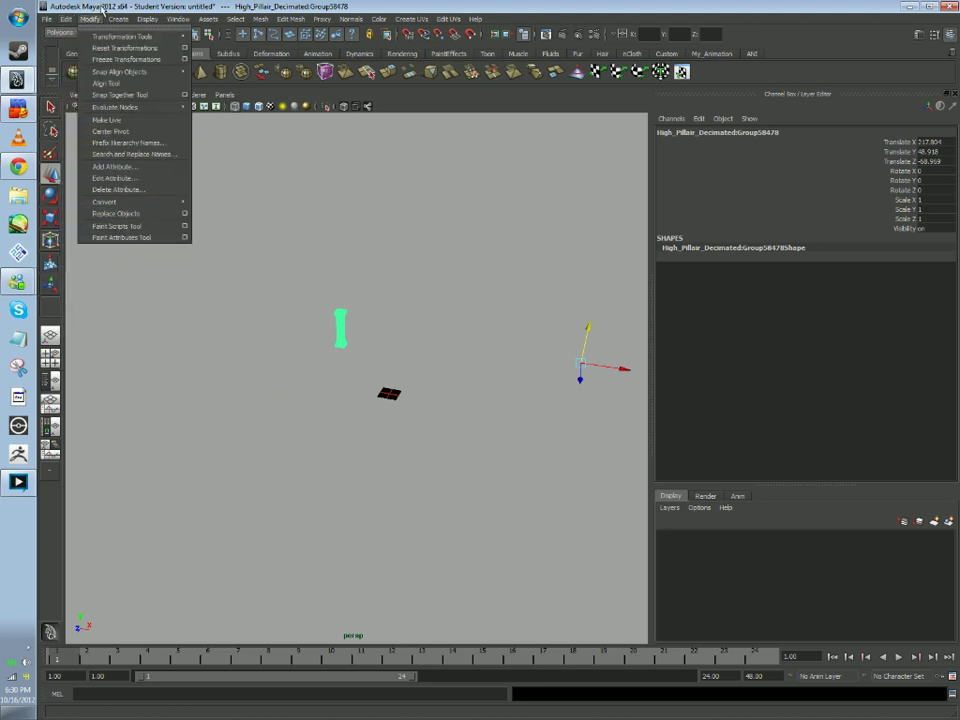
{"action": "left_click", "coordinate": [110, 131]}
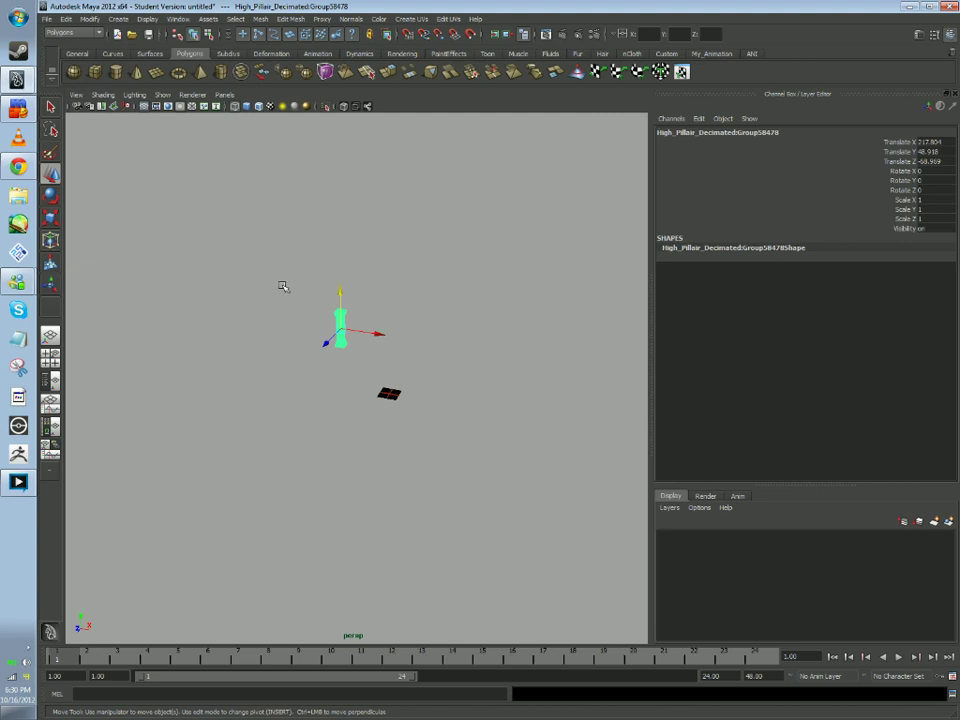
Move the pillar down onto the grid, to about X 270, Y -13.9 and Z -84.9
{"action": "middle_click_drag", "start_coordinate": [340, 320], "coordinate": [277, 262], "text": "alt"}
{"action": "right_click_drag", "start_coordinate": [277, 262], "coordinate": [289, 502], "text": "alt"}
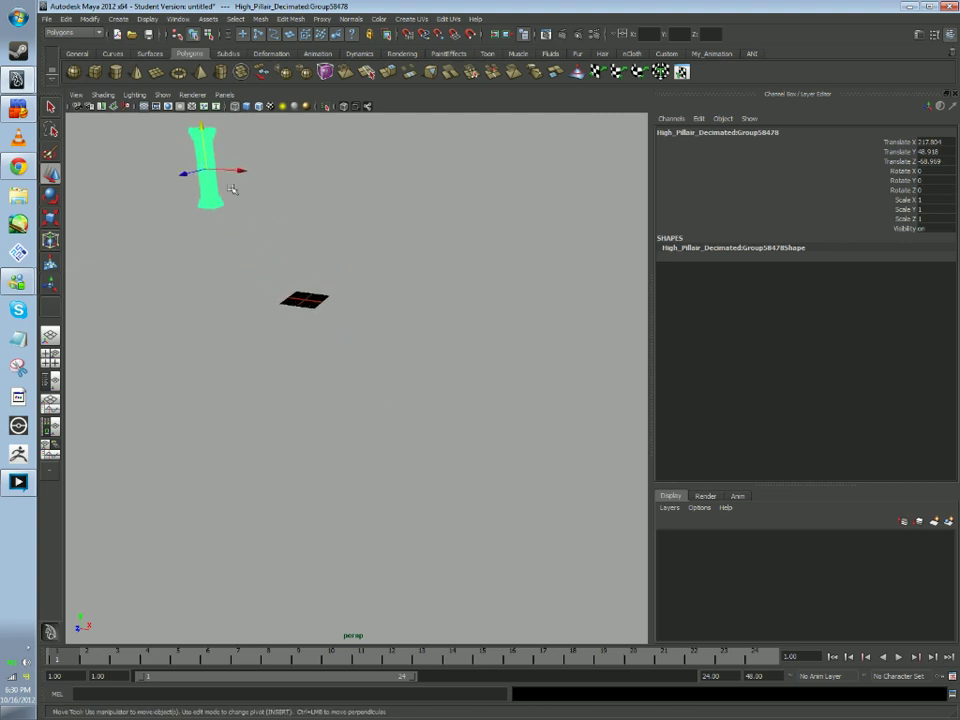
{"action": "left_click_drag", "start_coordinate": [210, 166], "coordinate": [303, 284]}
{"action": "scroll", "coordinate": [351, 371], "scroll_direction": "up", "scroll_amount": 6}
{"action": "middle_click_drag", "start_coordinate": [351, 371], "coordinate": [341, 553], "text": "alt"}
{"action": "scroll", "coordinate": [341, 553], "scroll_direction": "down", "scroll_amount": 2}
{"action": "left_click_drag", "start_coordinate": [228, 327], "coordinate": [291, 289]}
{"action": "scroll", "coordinate": [288, 301], "scroll_direction": "up", "scroll_amount": 5}
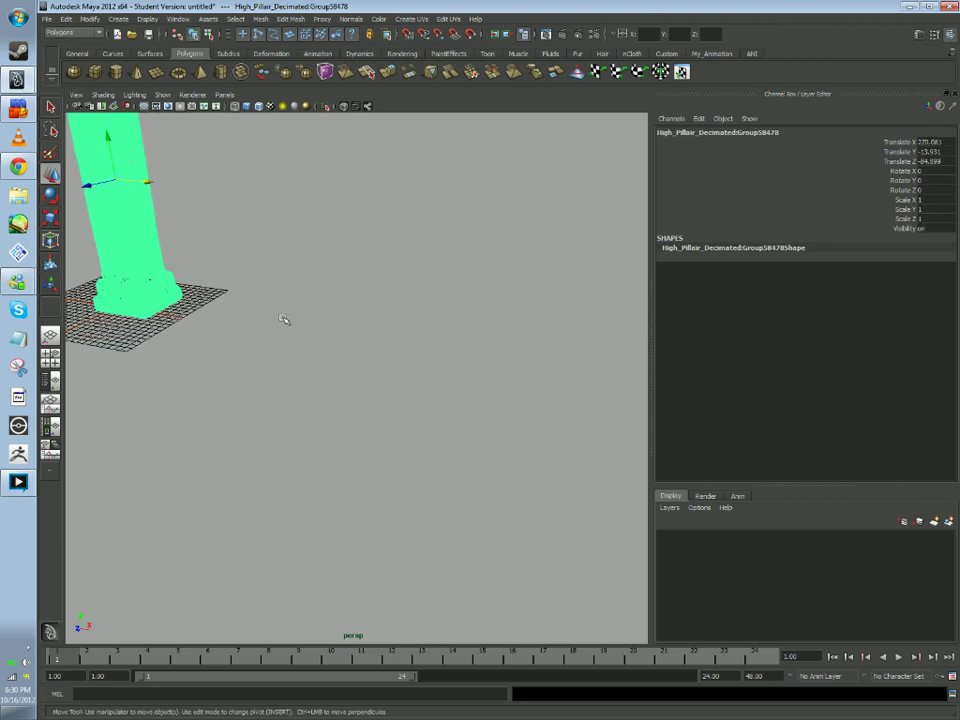
Shift the pillar closer to the grid's center, to about X 275.8 and Z -77.6, and leave it selected
{"action": "middle_click_drag", "start_coordinate": [283, 317], "coordinate": [426, 549], "text": "alt"}
{"action": "scroll", "coordinate": [426, 549], "scroll_direction": "down", "scroll_amount": 1}
{"action": "middle_click_drag", "start_coordinate": [162, 325], "coordinate": [204, 344], "text": "alt"}
{"action": "left_click_drag", "start_coordinate": [202, 318], "coordinate": [263, 334]}
{"action": "left_click", "coordinate": [401, 427]}
{"action": "left_click", "coordinate": [215, 272]}
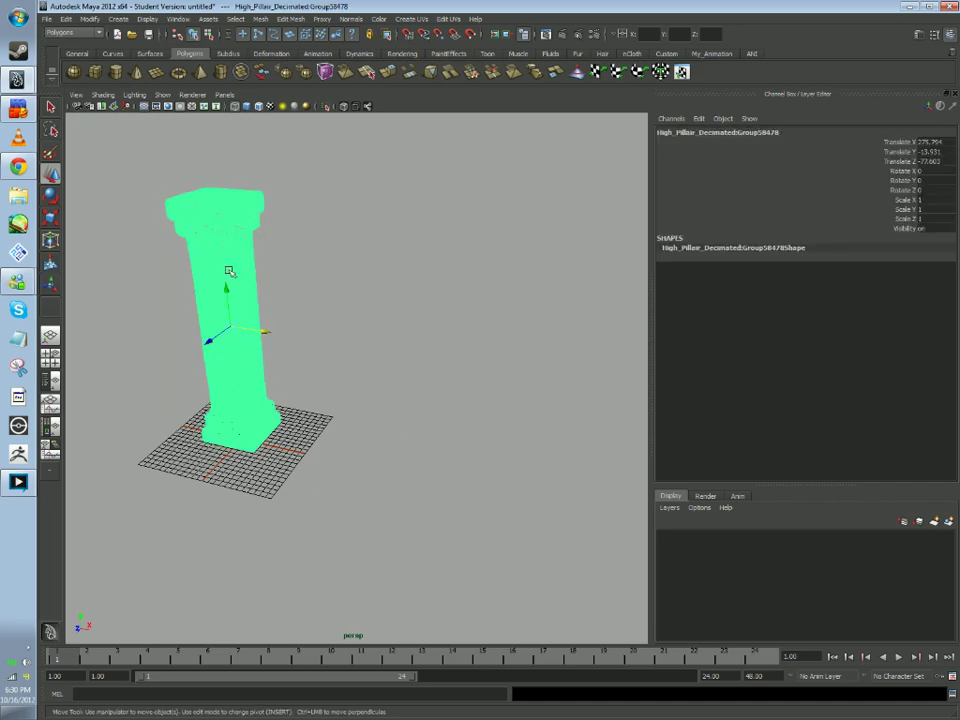
Examine the imported pillar from several sides to check how it stands on the grid
{"action": "left_click", "coordinate": [345, 275]}
{"action": "left_click_drag", "start_coordinate": [343, 283], "coordinate": [241, 341], "text": "alt"}
{"action": "scroll", "coordinate": [395, 385], "scroll_direction": "up", "scroll_amount": 10}
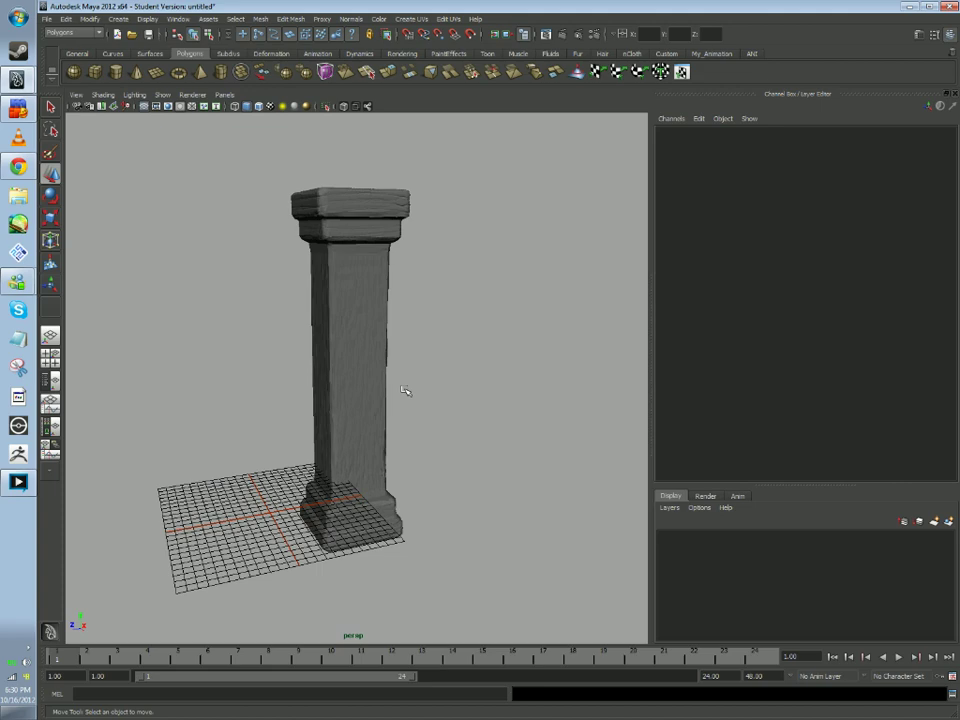
{"action": "left_click_drag", "start_coordinate": [384, 478], "coordinate": [340, 372], "text": "alt"}
{"action": "middle_click_drag", "start_coordinate": [226, 175], "coordinate": [243, 211], "text": "alt"}
{"action": "right_click_drag", "start_coordinate": [306, 184], "coordinate": [291, 20], "text": "alt"}
{"action": "right_click_drag", "start_coordinate": [308, 270], "coordinate": [306, 179], "text": "alt"}
{"action": "left_click_drag", "start_coordinate": [306, 179], "coordinate": [257, 364], "text": "alt"}
{"action": "right_click_drag", "start_coordinate": [257, 364], "coordinate": [268, 321], "text": "alt"}
Shift the pillar across the grid to about X 286.6 and Z -63.6
{"action": "left_click", "coordinate": [270, 328]}
{"action": "mouse_move", "coordinate": [273, 338]}
{"action": "left_mouse_down"}
{"action": "mouse_move", "coordinate": [178, 373]}
{"action": "mouse_move", "coordinate": [232, 373]}
{"action": "mouse_move", "coordinate": [256, 402]}
{"action": "left_mouse_up"}
{"action": "left_click", "coordinate": [364, 398]}
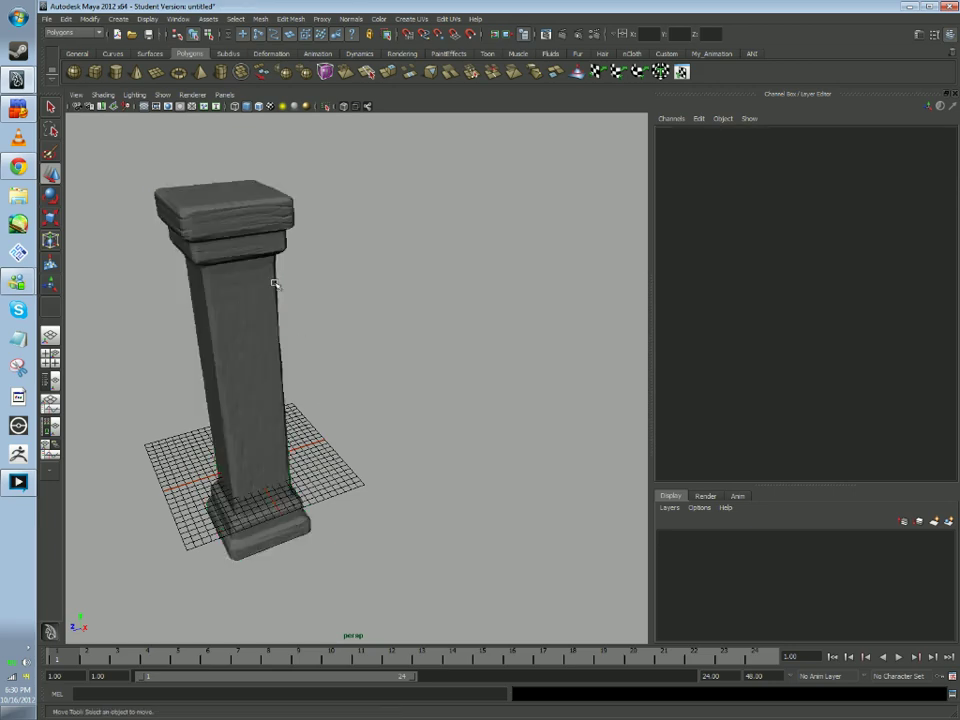
{"action": "left_click", "coordinate": [255, 215]}
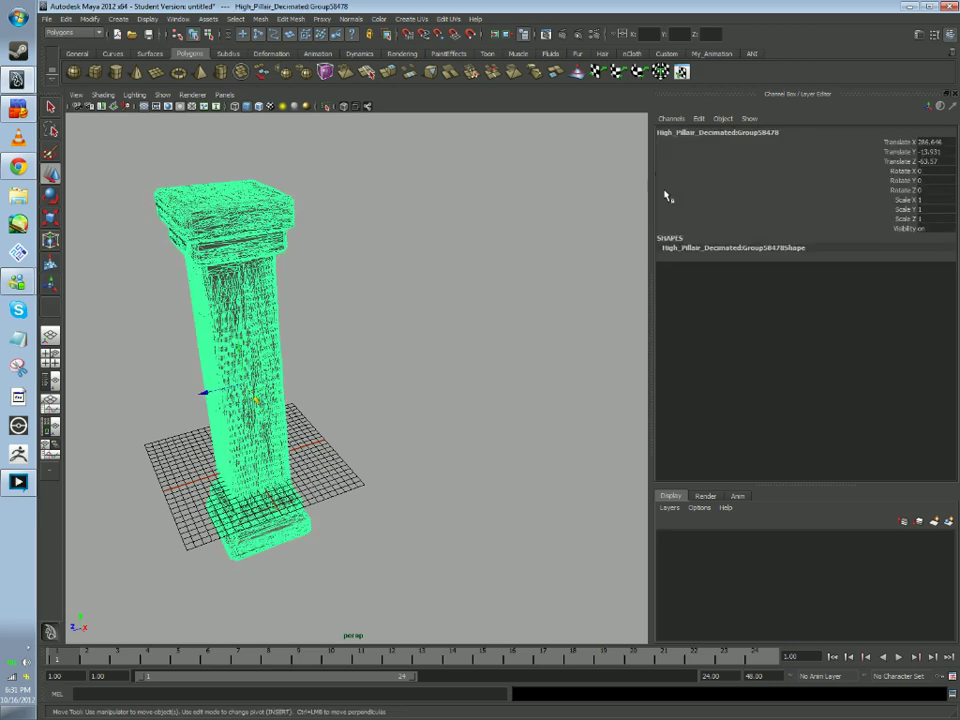
Open the PMA2 October .ma scene from the PMA2 project's Maya Files folder, without saving the untitled scene
{"action": "left_click", "coordinate": [46, 19]}
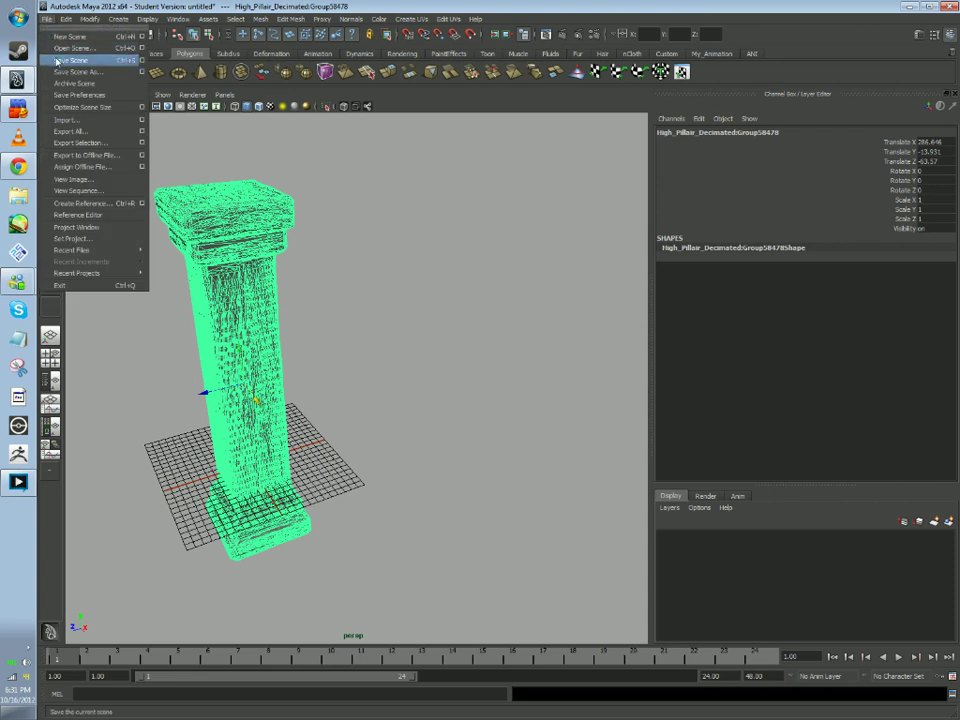
{"action": "left_click", "coordinate": [62, 48]}
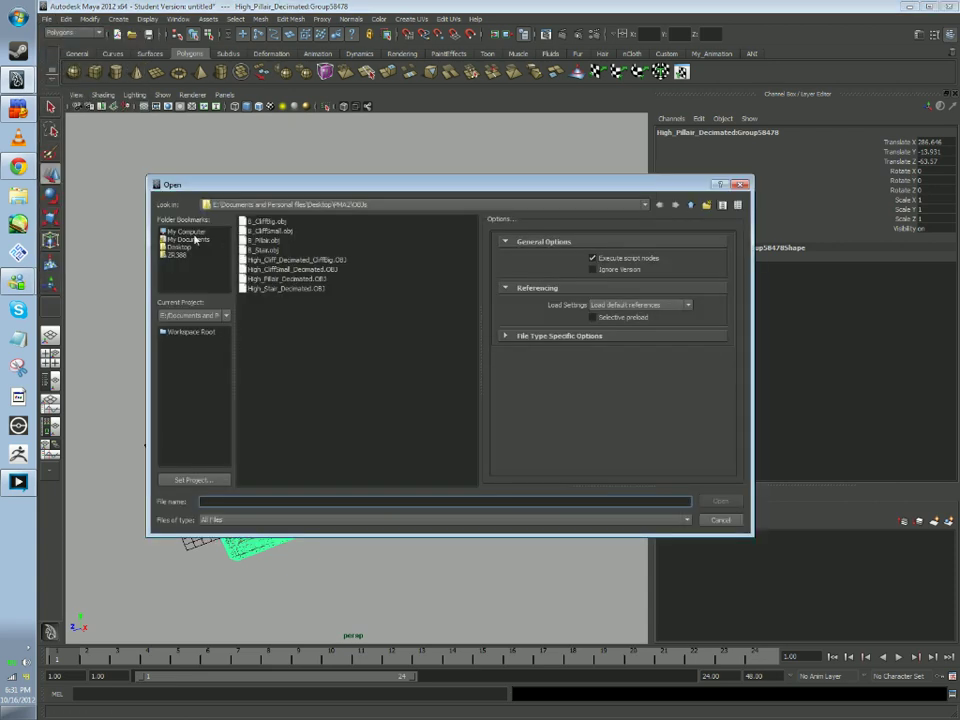
{"action": "left_click", "coordinate": [694, 205]}
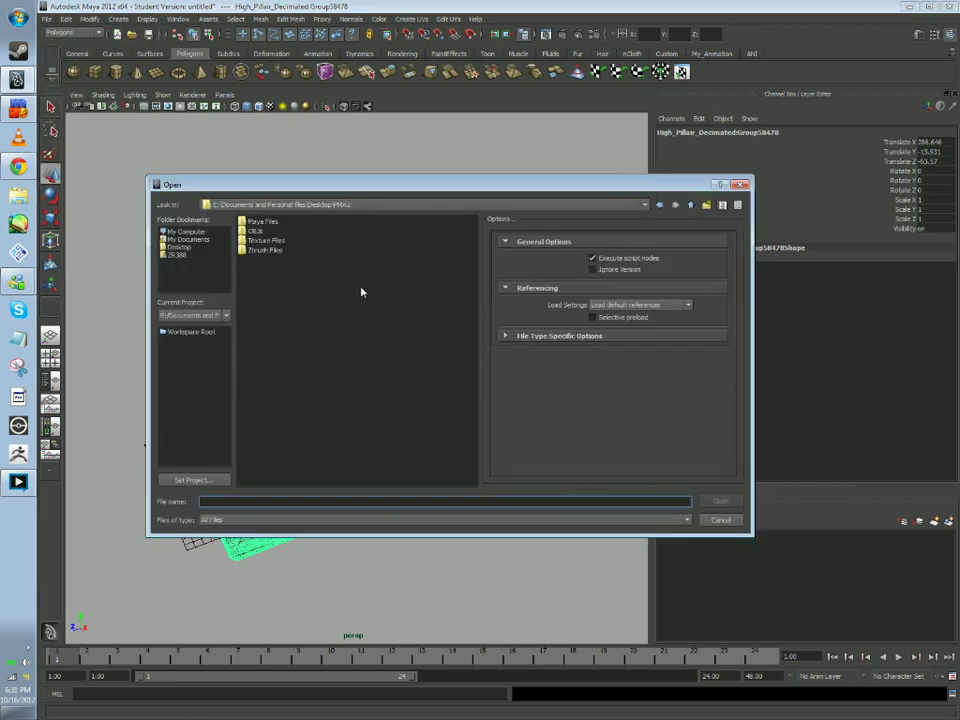
{"action": "double_click", "coordinate": [262, 221]}
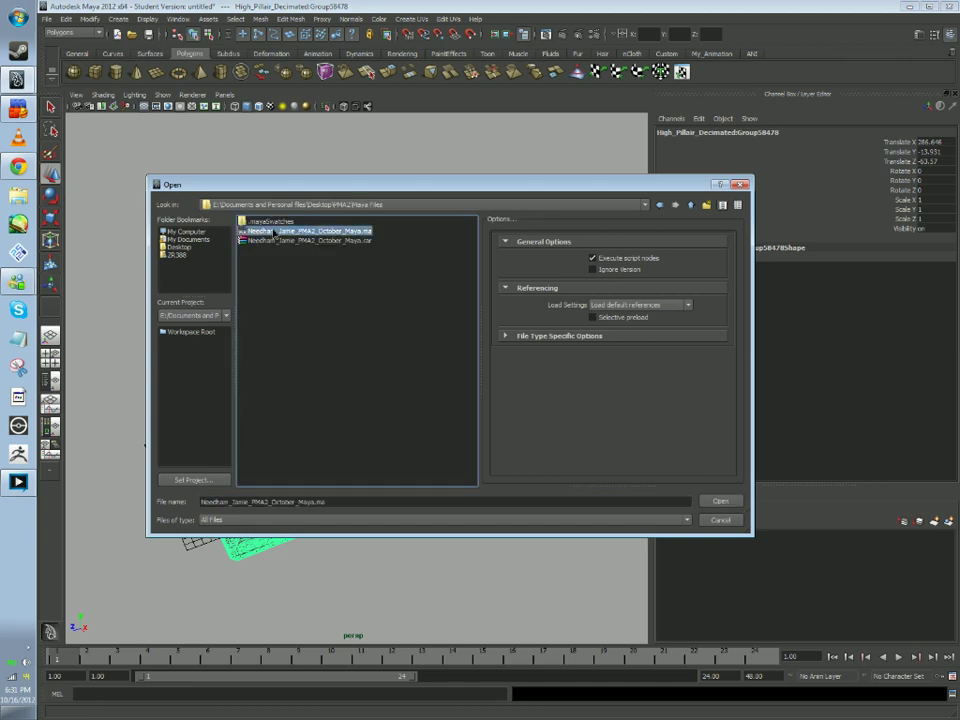
{"action": "double_click", "coordinate": [285, 249]}
{"action": "left_click", "coordinate": [492, 370]}
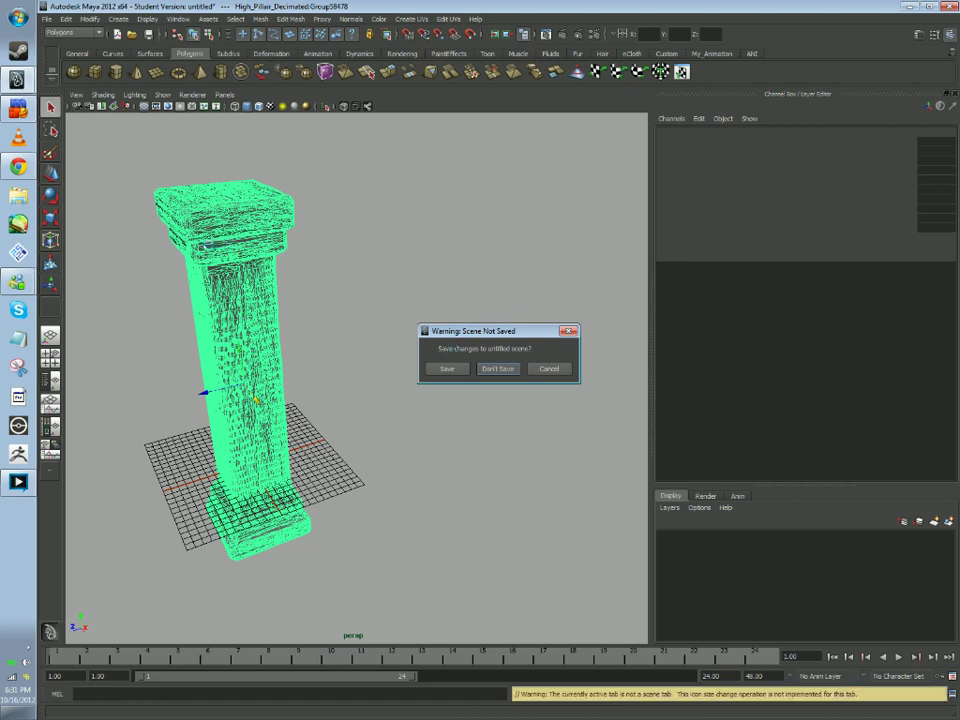
{"action": "left_click", "coordinate": [498, 368]}
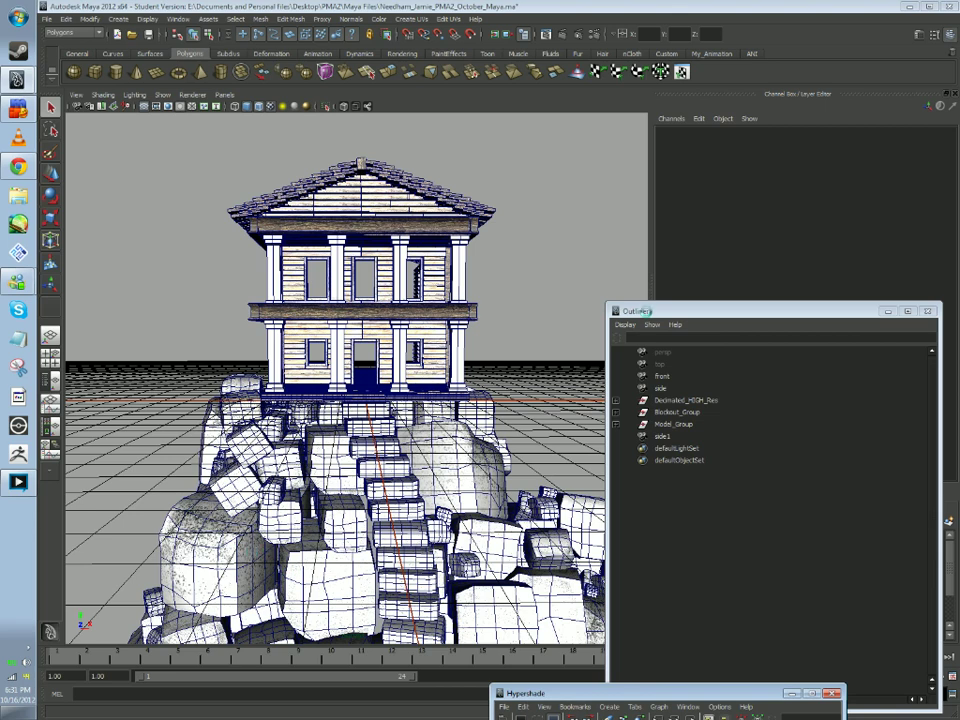
Move the Outliner clear of the layer list and hide the Roofing, Trim, Flooring, Windows, Siding, Cliffside and Pillairs layers
{"action": "left_click_drag", "start_coordinate": [645, 311], "coordinate": [618, 321]}
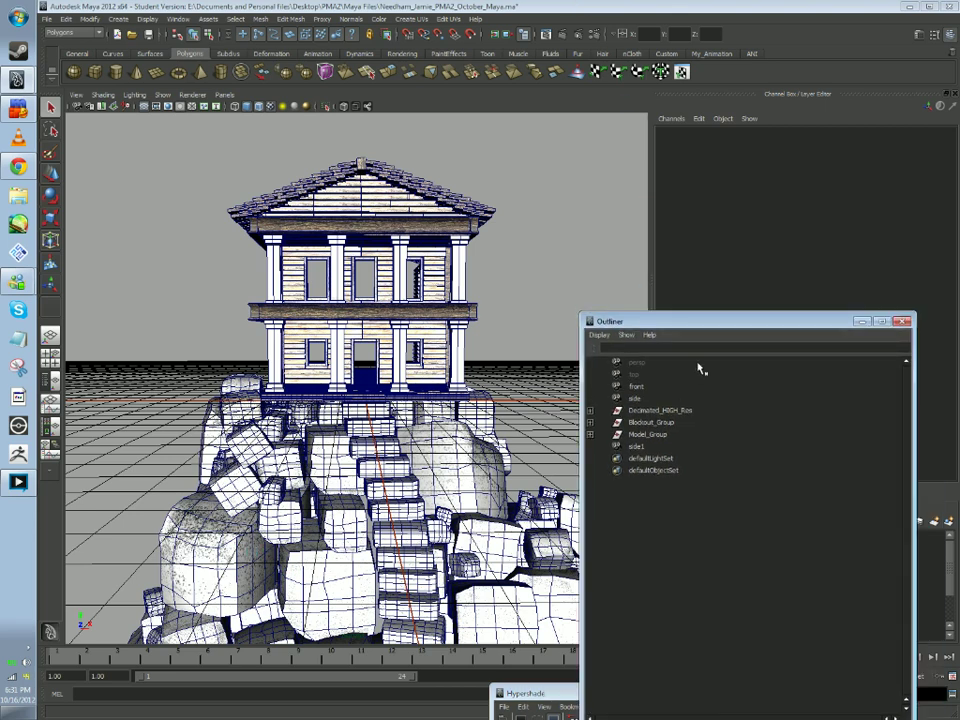
{"action": "left_click_drag", "start_coordinate": [686, 322], "coordinate": [726, 672]}
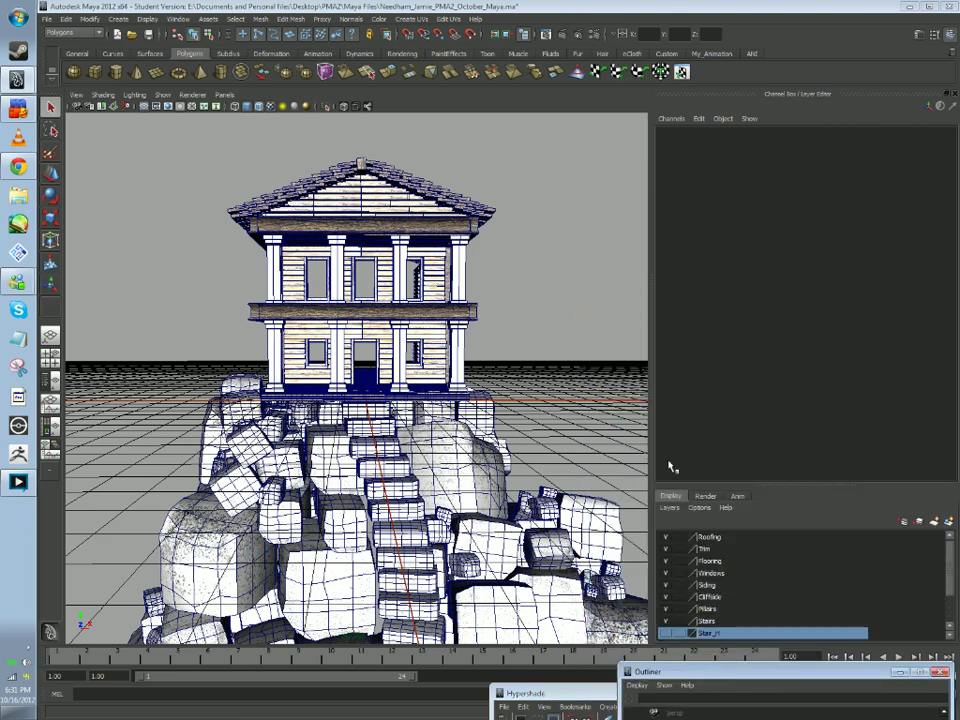
{"action": "left_click", "coordinate": [666, 560]}
{"action": "left_click", "coordinate": [666, 572]}
{"action": "left_click", "coordinate": [666, 584]}
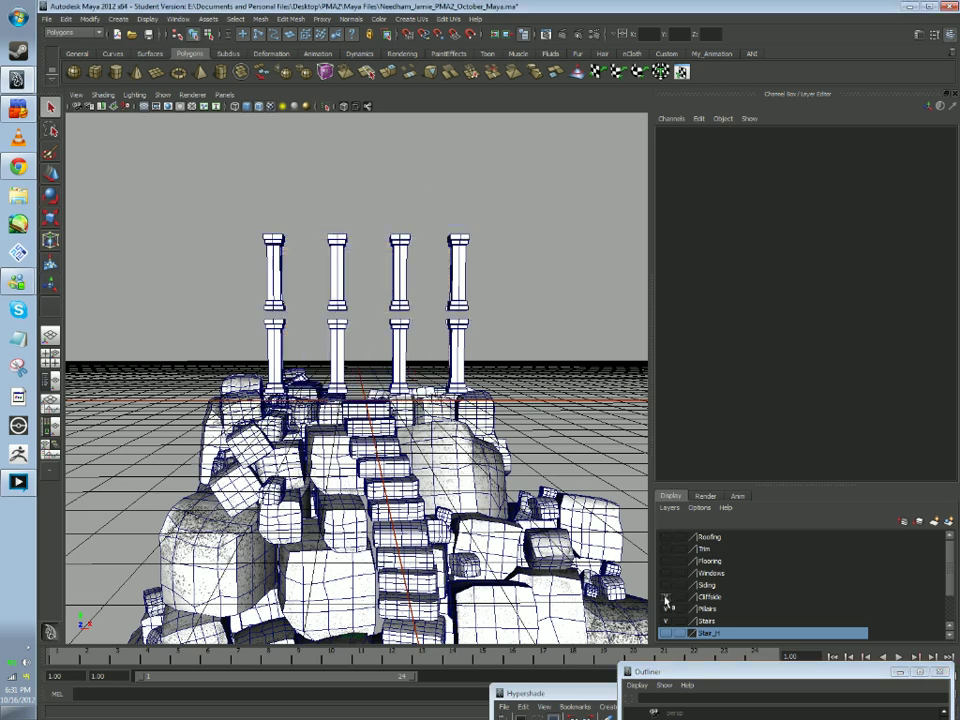
{"action": "left_click", "coordinate": [666, 608]}
{"action": "left_click", "coordinate": [666, 596]}
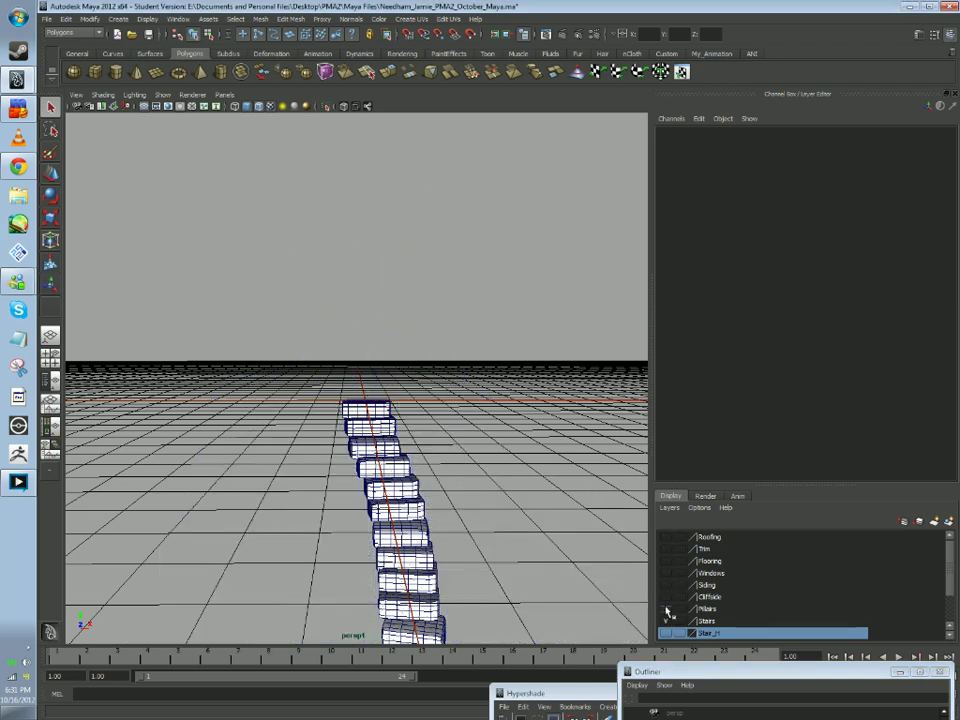
Show the Pillairs and Blockout layers and hide the Stairs layer
{"action": "left_click", "coordinate": [666, 608]}
{"action": "left_click", "coordinate": [666, 620]}
{"action": "left_click", "coordinate": [667, 633]}
{"action": "left_click", "coordinate": [667, 633]}
{"action": "scroll", "coordinate": [669, 614], "scroll_direction": "down", "scroll_amount": 2}
{"action": "left_click", "coordinate": [666, 633]}
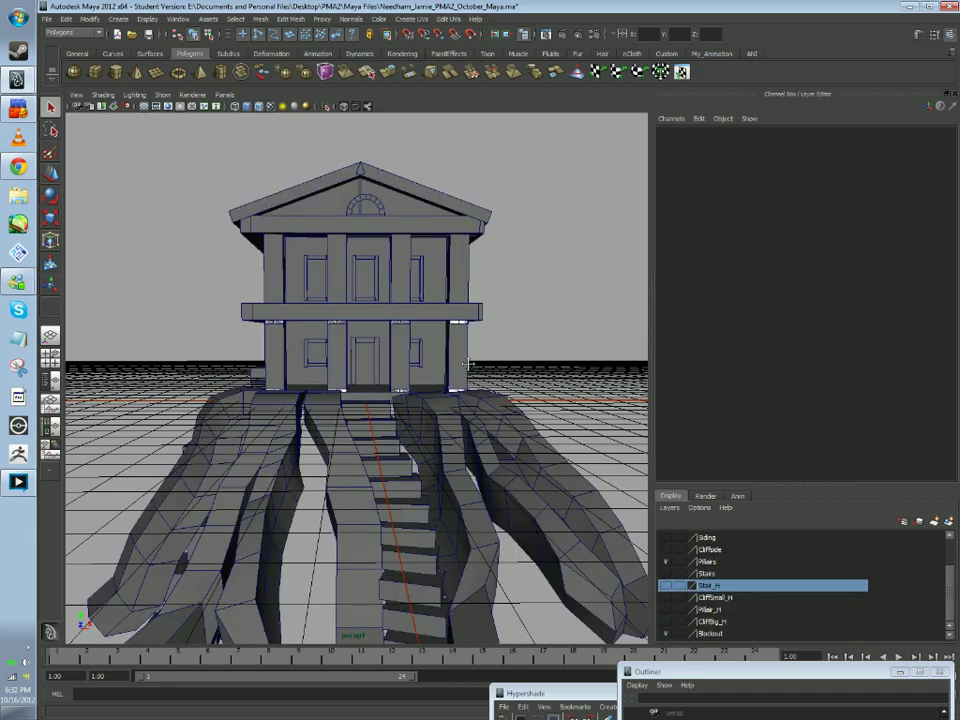
Move a lower-floor front blockout pillar out of the house along X to about -144.4
{"action": "scroll", "coordinate": [522, 500], "scroll_direction": "up", "scroll_amount": 3}
{"action": "scroll", "coordinate": [522, 500], "scroll_direction": "up", "scroll_amount": 5}
{"action": "middle_click_drag", "start_coordinate": [486, 431], "coordinate": [450, 130], "text": "alt"}
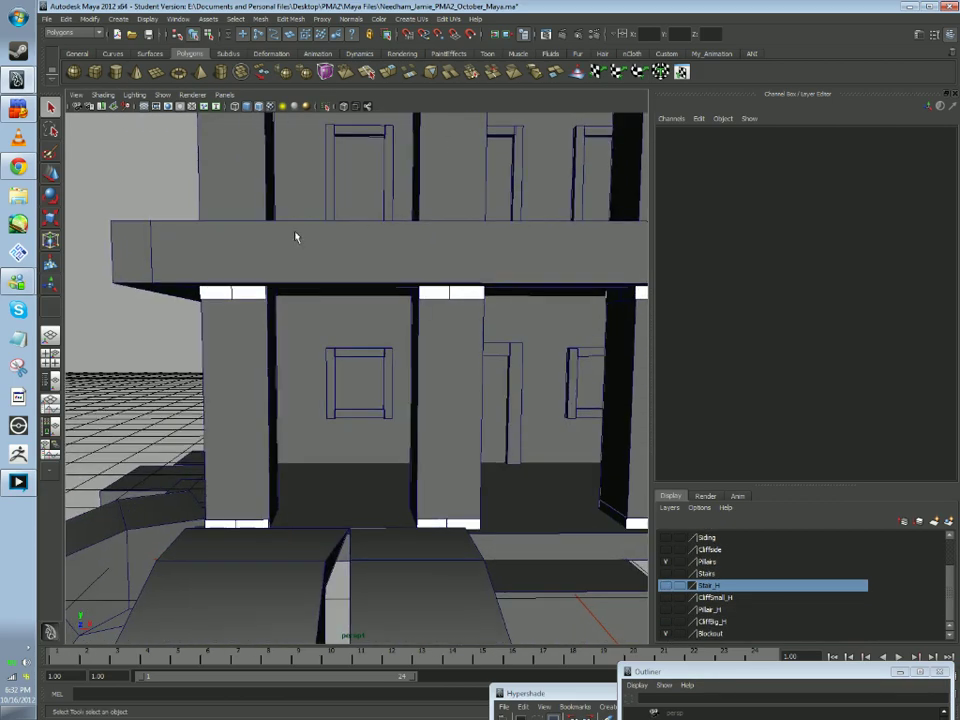
{"action": "left_click", "coordinate": [258, 333]}
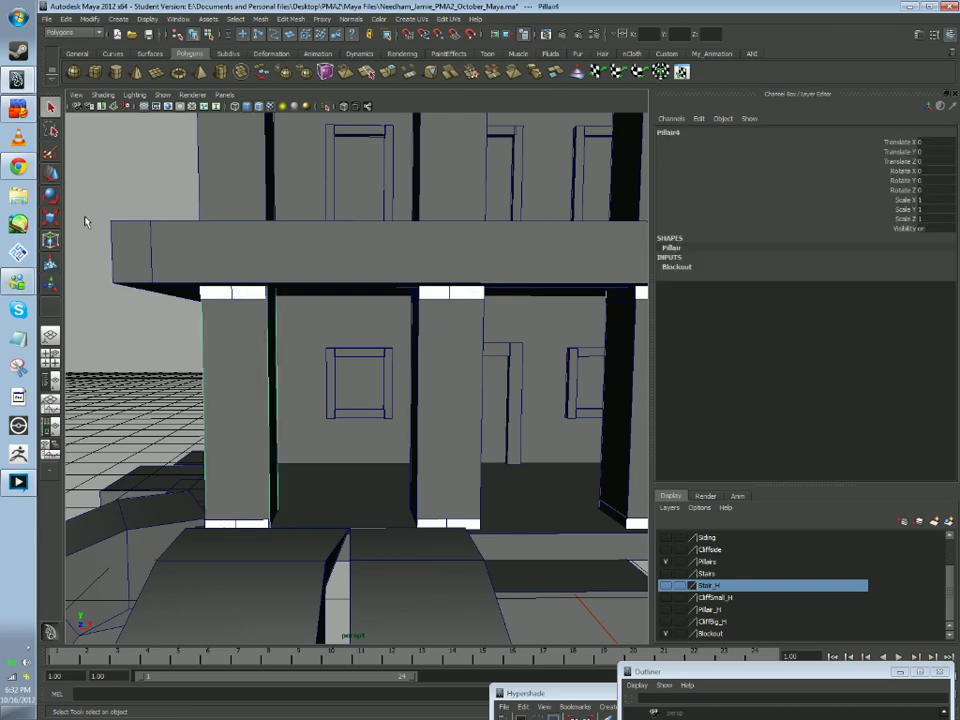
{"action": "key", "text": "w"}
{"action": "left_click_drag", "start_coordinate": [284, 408], "coordinate": [42, 363]}
{"action": "scroll", "coordinate": [195, 359], "scroll_direction": "down", "scroll_amount": 4}
{"action": "middle_click_drag", "start_coordinate": [201, 358], "coordinate": [354, 384], "text": "alt"}
{"action": "left_click_drag", "start_coordinate": [418, 425], "coordinate": [363, 353]}
{"action": "scroll", "coordinate": [363, 353], "scroll_direction": "up", "scroll_amount": 5}
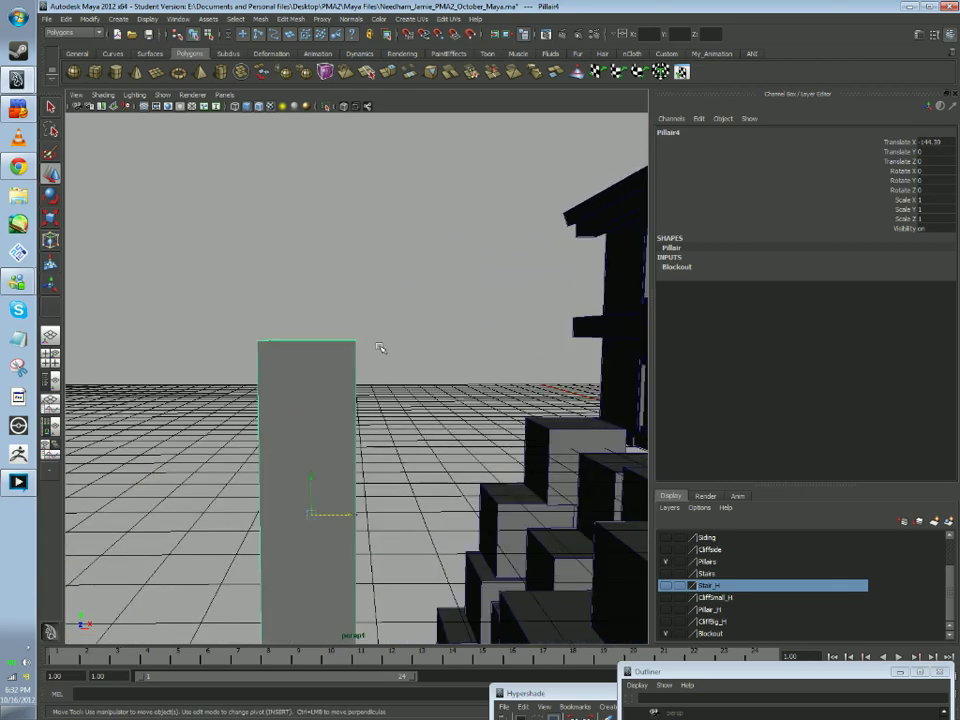
Show the Pillair_H layer and move the blockout pillar beside the high-res pillar, to about X -215.3 and Z 70.9
{"action": "left_click", "coordinate": [666, 610]}
{"action": "scroll", "coordinate": [541, 447], "scroll_direction": "down", "scroll_amount": 7}
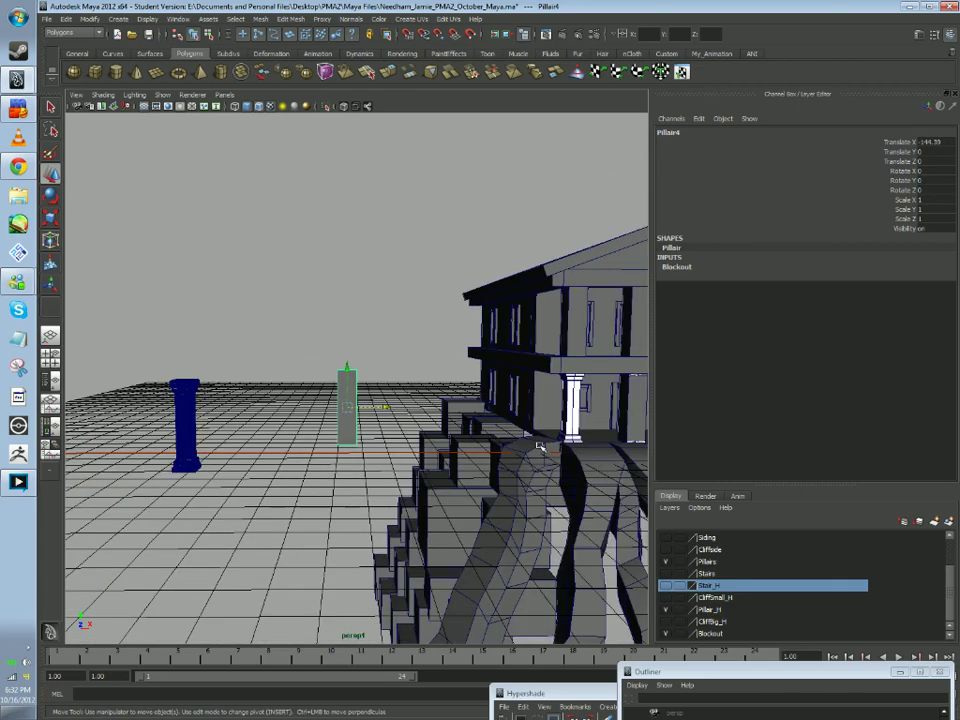
{"action": "scroll", "coordinate": [438, 443], "scroll_direction": "up", "scroll_amount": 4}
{"action": "left_click_drag", "start_coordinate": [372, 447], "coordinate": [172, 450]}
{"action": "middle_click_drag", "start_coordinate": [172, 450], "coordinate": [326, 416], "text": "alt"}
{"action": "left_click_drag", "start_coordinate": [343, 427], "coordinate": [393, 446], "text": "alt"}
{"action": "middle_click_drag", "start_coordinate": [393, 446], "coordinate": [431, 429], "text": "alt"}
{"action": "left_click_drag", "start_coordinate": [431, 428], "coordinate": [429, 415], "text": "alt"}
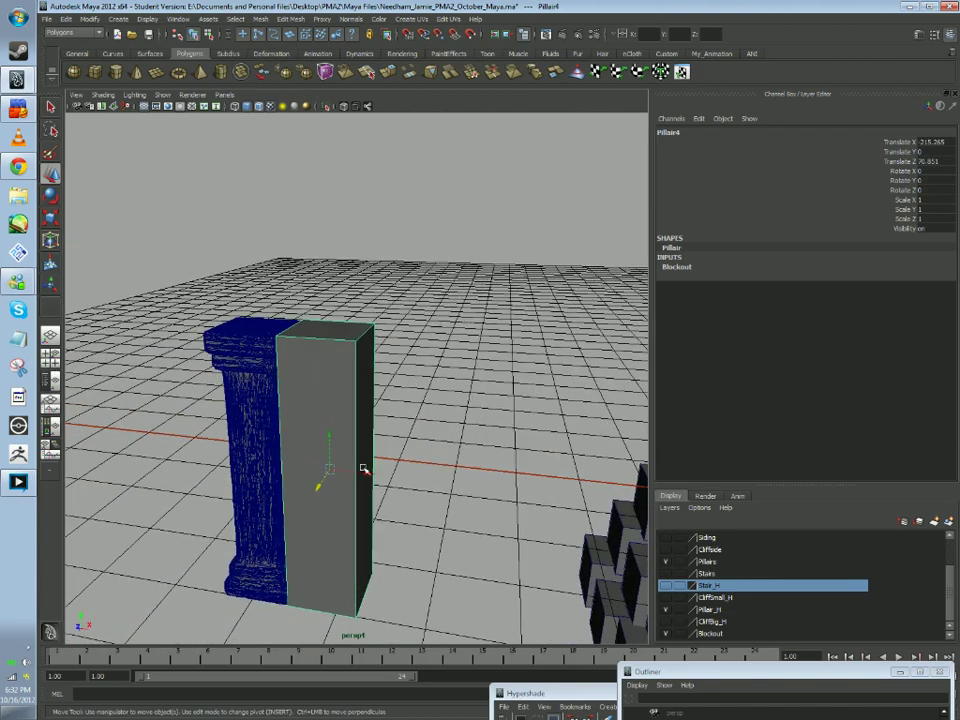
Fit the blockout pillar over the high-res pillar at about X -227.2 and Z 71.3, toggling Pillair_H to compare them
{"action": "left_click_drag", "start_coordinate": [364, 470], "coordinate": [297, 450]}
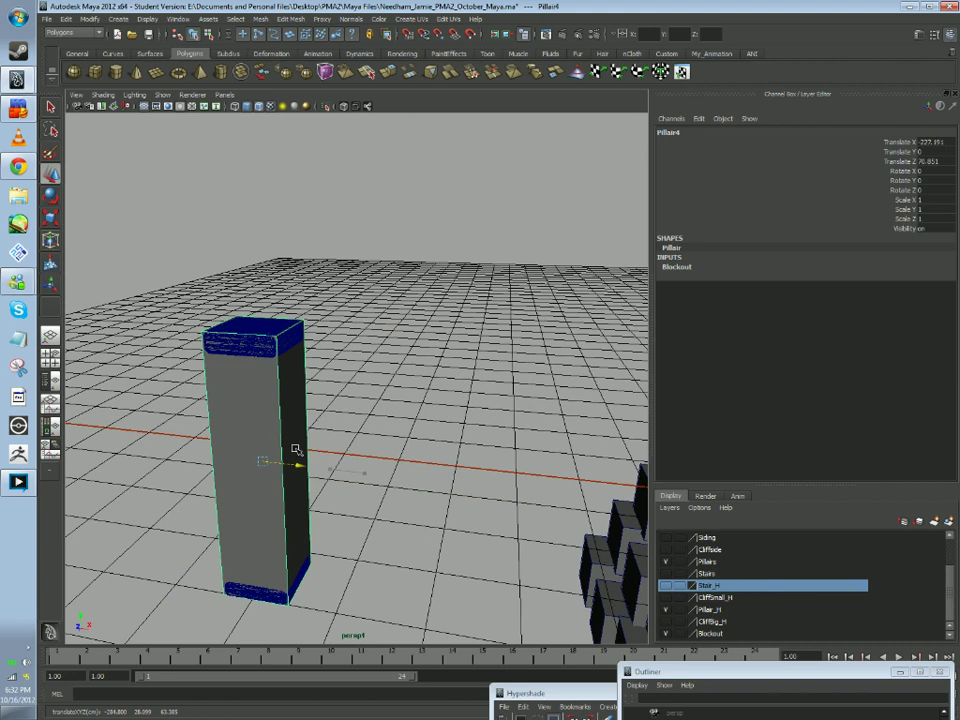
{"action": "left_click_drag", "start_coordinate": [246, 479], "coordinate": [243, 482]}
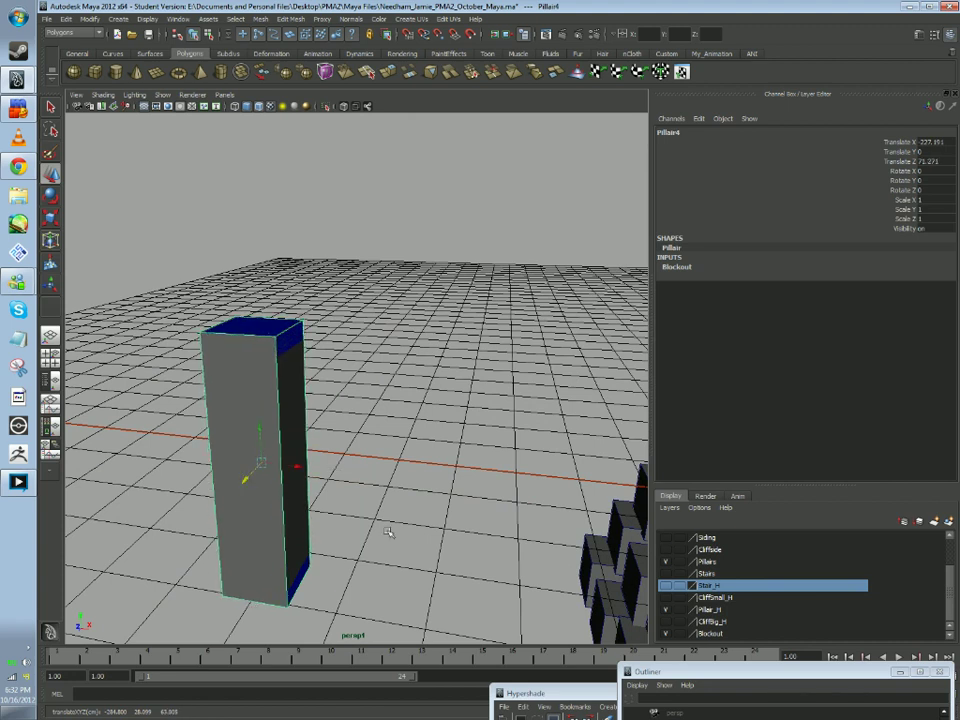
{"action": "left_click", "coordinate": [665, 609]}
{"action": "left_click", "coordinate": [665, 609]}
{"action": "scroll", "coordinate": [572, 581], "scroll_direction": "down", "scroll_amount": 5}
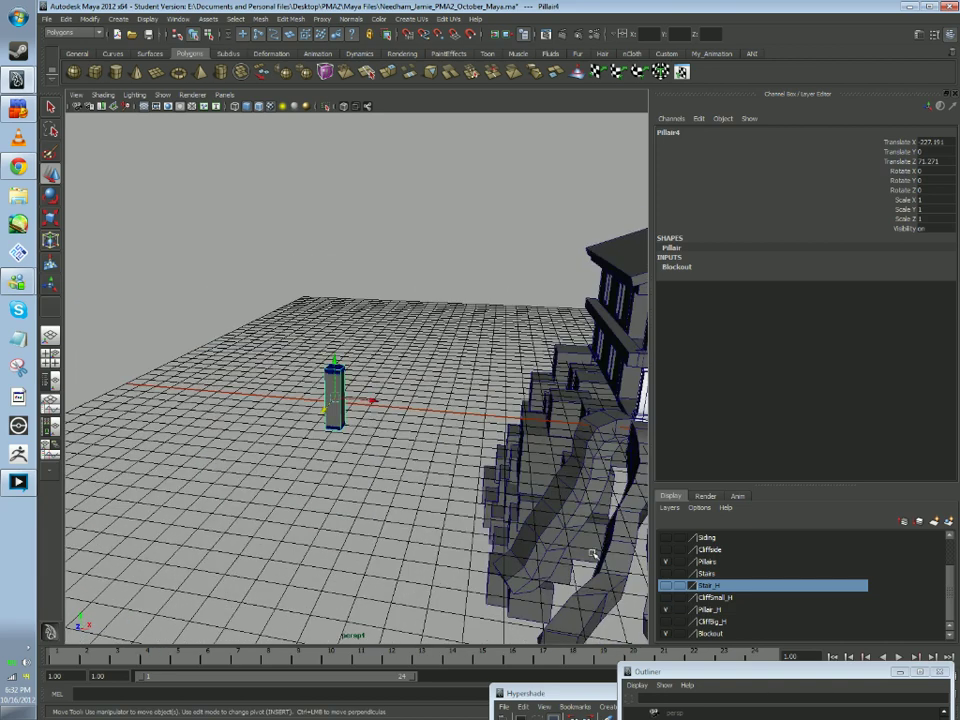
Clear the blockout pillar away and move a low-poly house pillar onto the high-res pillar, to about X -226.8 and Z 71.1
{"action": "left_click", "coordinate": [476, 476]}
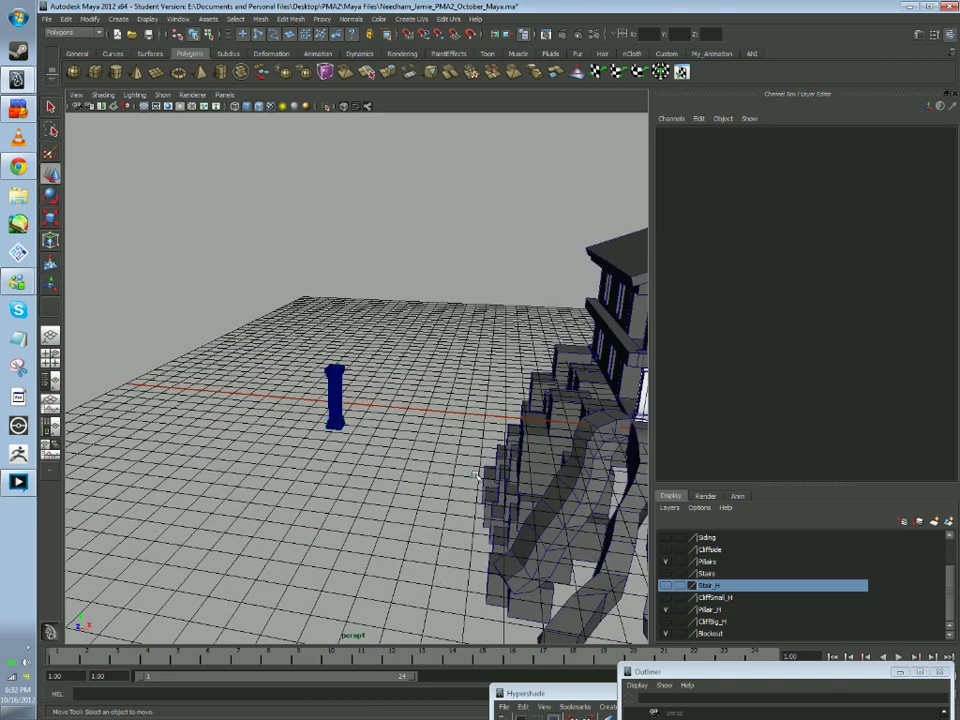
{"action": "left_click", "coordinate": [643, 416]}
{"action": "left_click_drag", "start_coordinate": [641, 416], "coordinate": [436, 410], "text": "alt"}
{"action": "left_click", "coordinate": [643, 365], "text": "shift"}
{"action": "scroll", "coordinate": [392, 383], "scroll_direction": "up", "scroll_amount": 3}
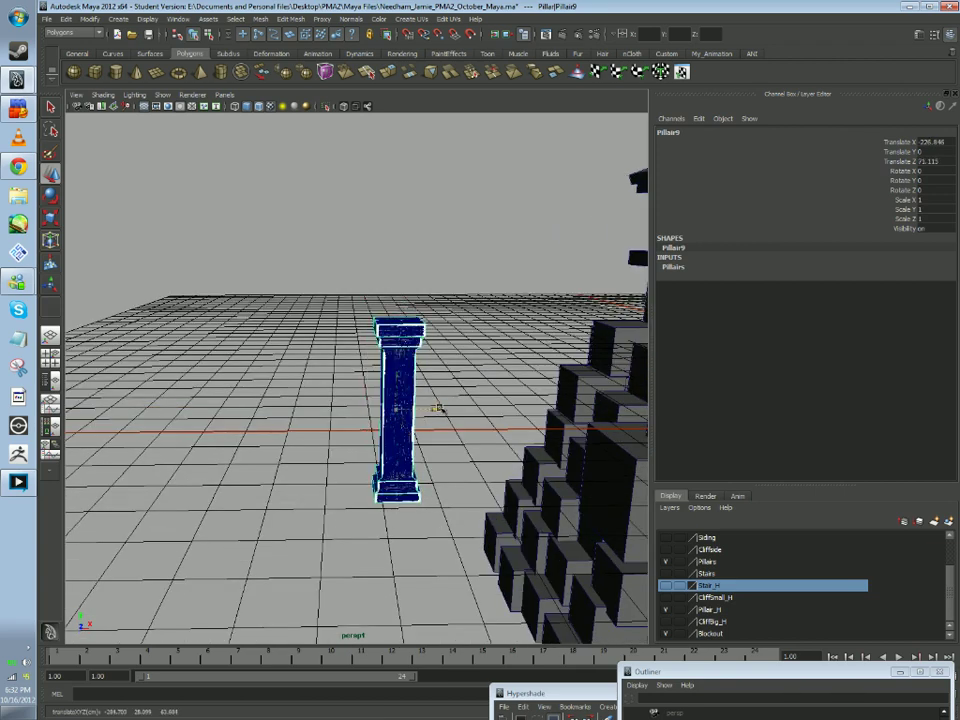
{"action": "scroll", "coordinate": [352, 372], "scroll_direction": "up", "scroll_amount": 5}
{"action": "scroll", "coordinate": [352, 372], "scroll_direction": "down", "scroll_amount": 5}
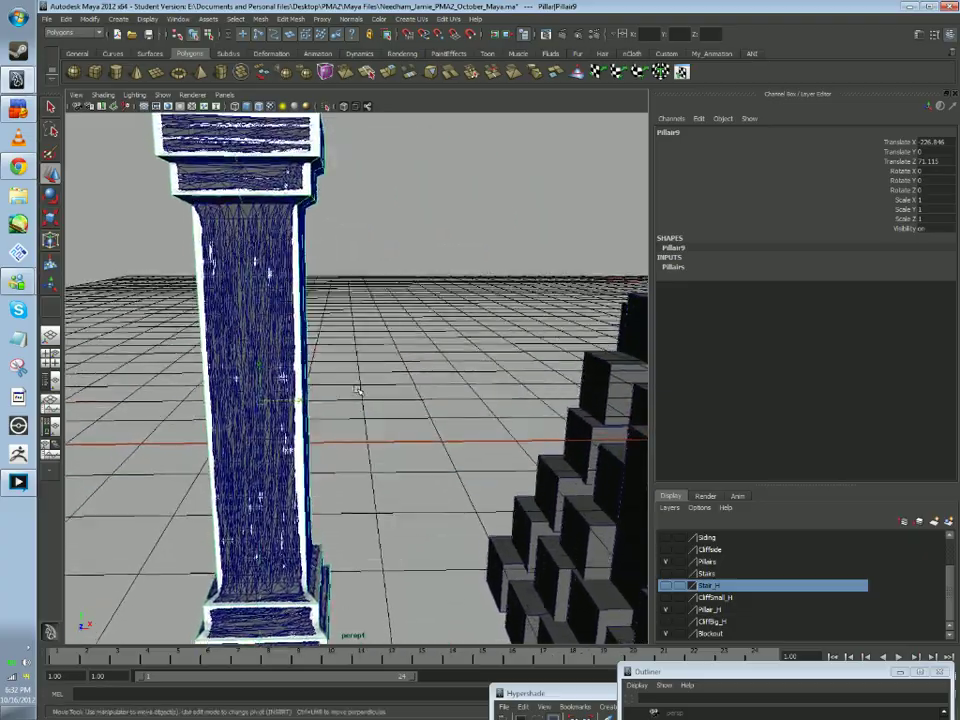
{"action": "mouse_move", "coordinate": [330, 352]}
{"action": "left_mouse_down", "text": "alt"}
{"action": "mouse_move", "coordinate": [347, 372]}
{"action": "mouse_move", "coordinate": [340, 345]}
{"action": "left_mouse_up", "text": "alt"}
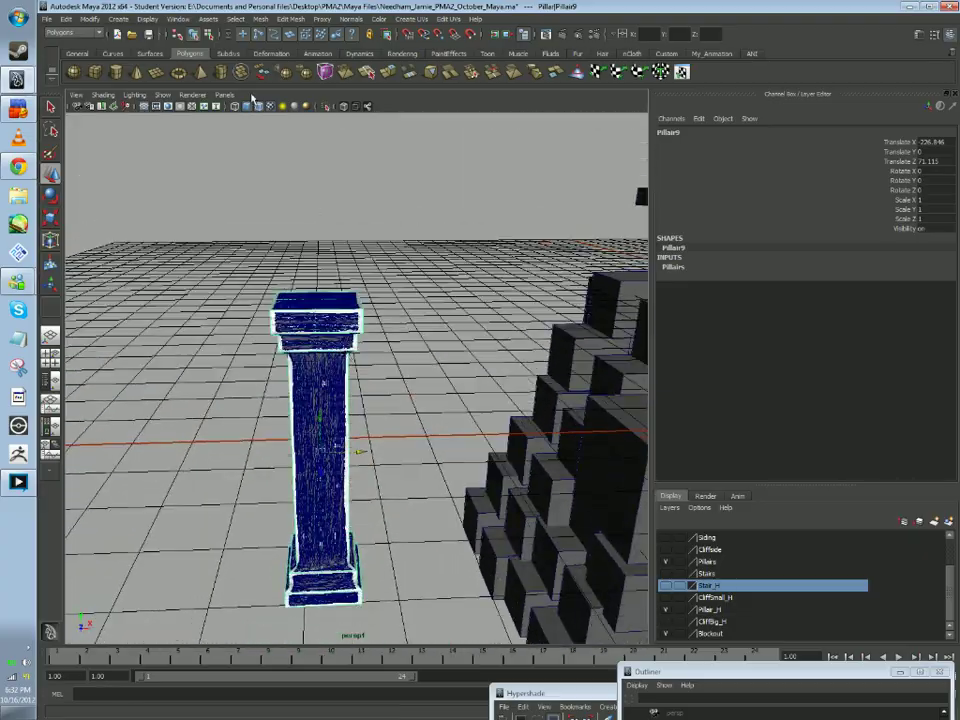
Switch to the Rendering toolset and open Transfer Maps with the low-poly pillar as the target mesh
{"action": "left_click", "coordinate": [72, 33]}
{"action": "left_click", "coordinate": [62, 66]}
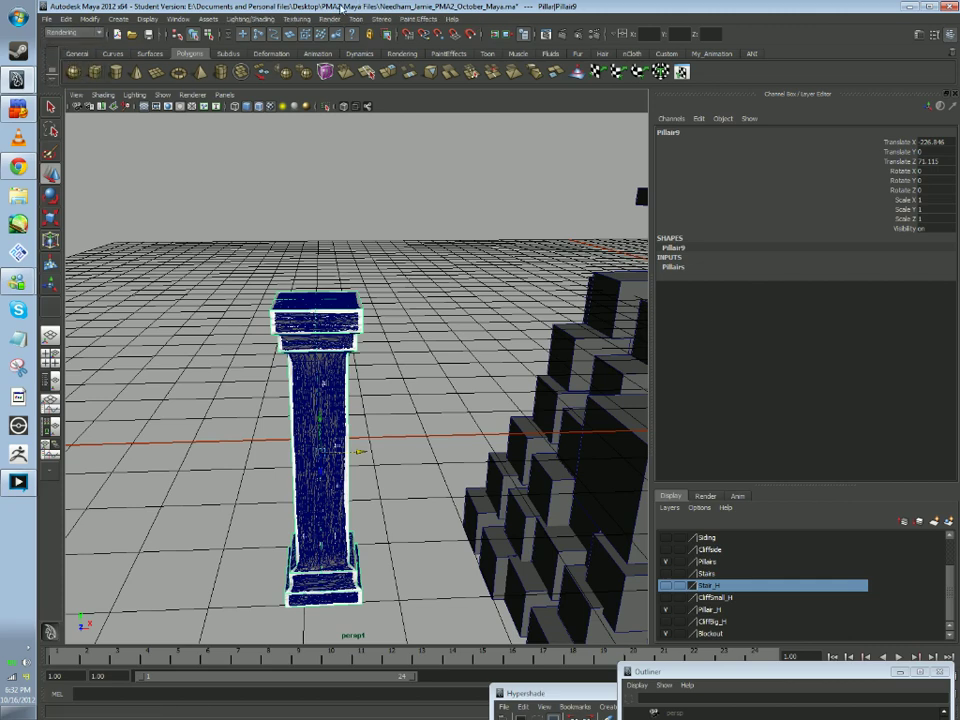
{"action": "left_click", "coordinate": [296, 19]}
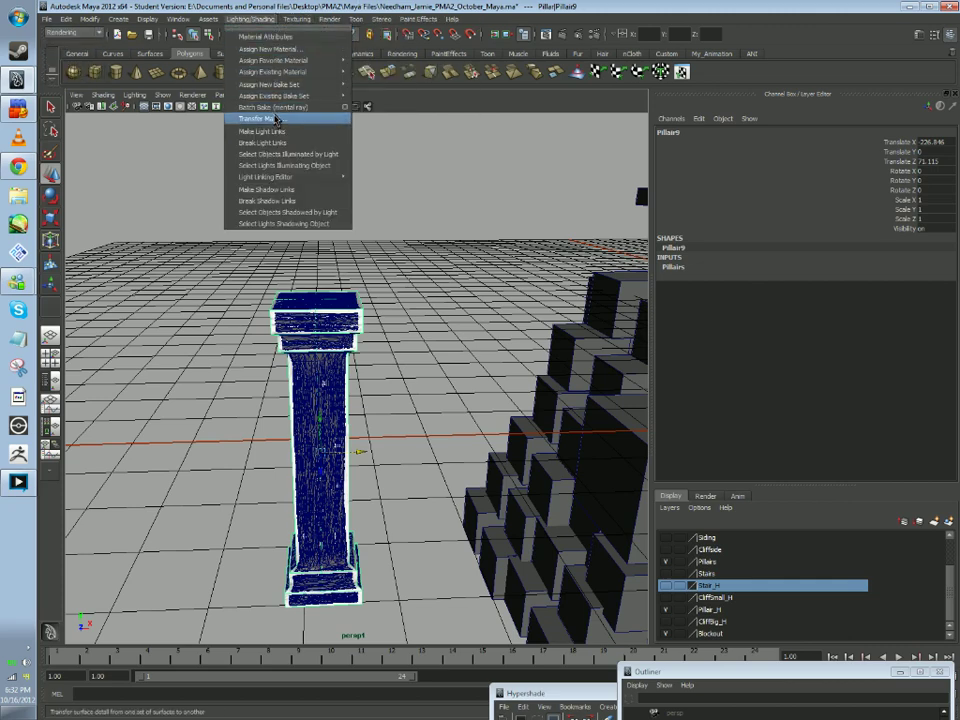
{"action": "left_click", "coordinate": [250, 122]}
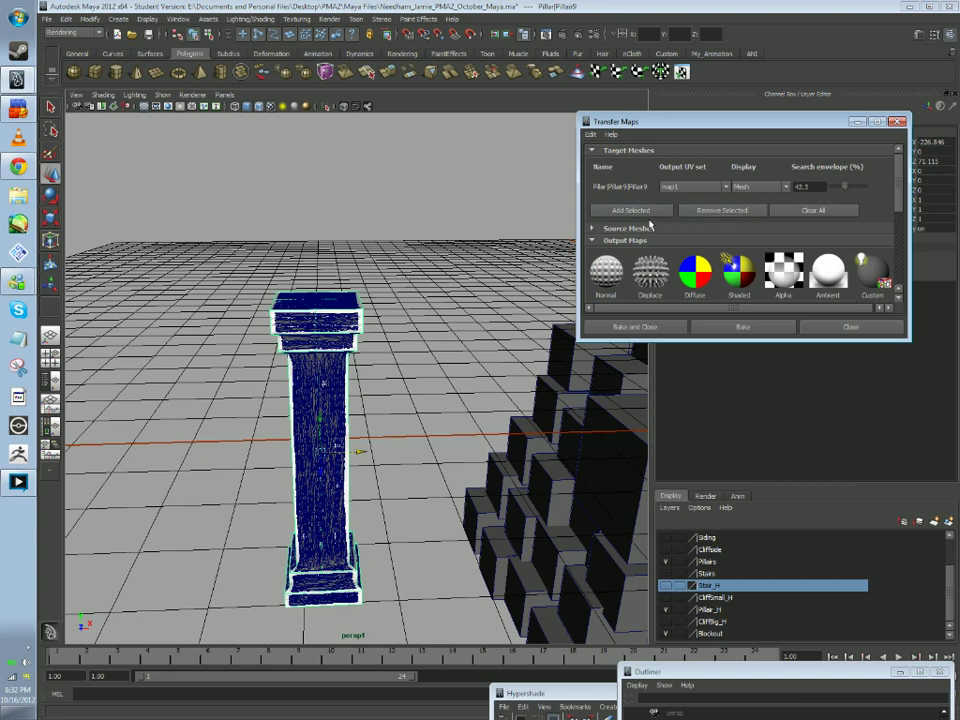
Display the target pillar's envelope and reduce its search envelope to 17.3%
{"action": "left_click", "coordinate": [760, 186]}
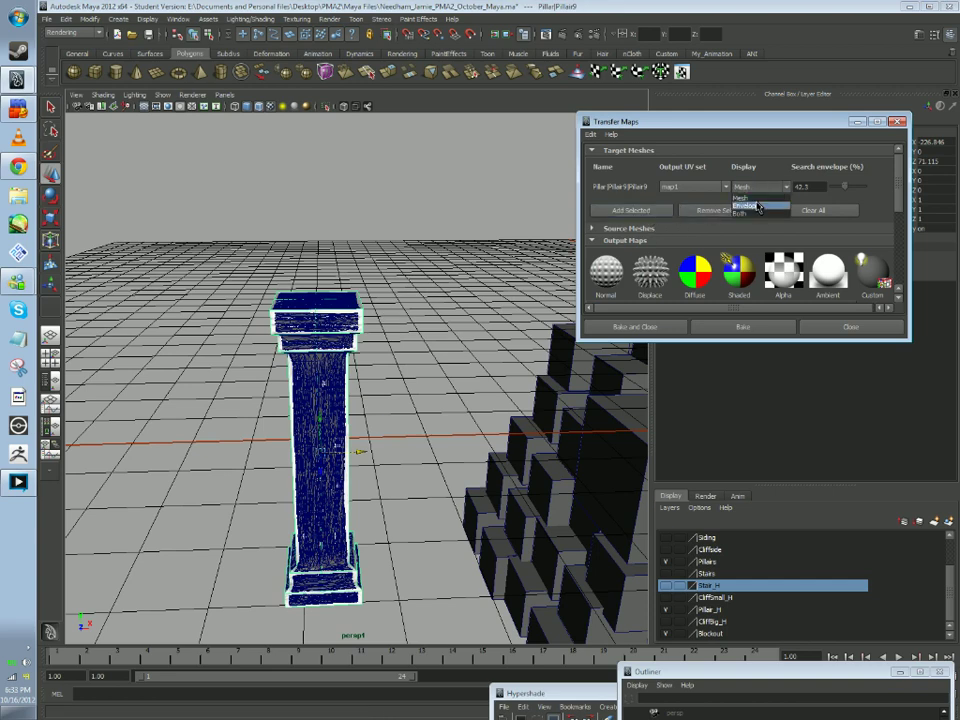
{"action": "left_click", "coordinate": [757, 200]}
{"action": "left_click_drag", "start_coordinate": [843, 188], "coordinate": [838, 188]}
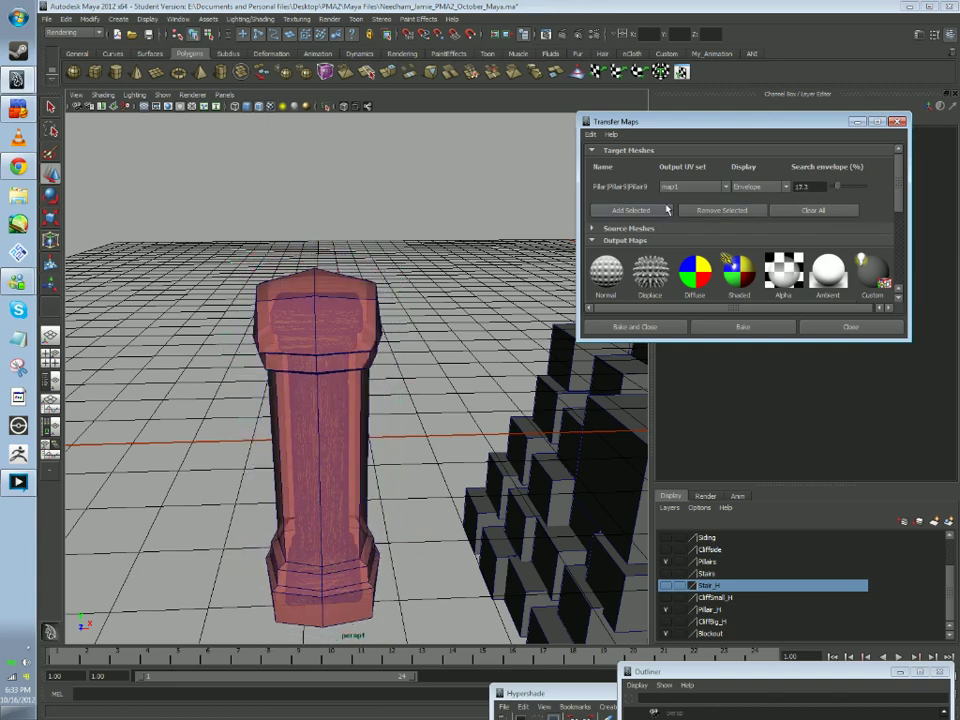
Add the decimated high-res pillar as the source mesh in Transfer Maps and bring the normal map output settings into view
{"action": "left_click", "coordinate": [614, 228]}
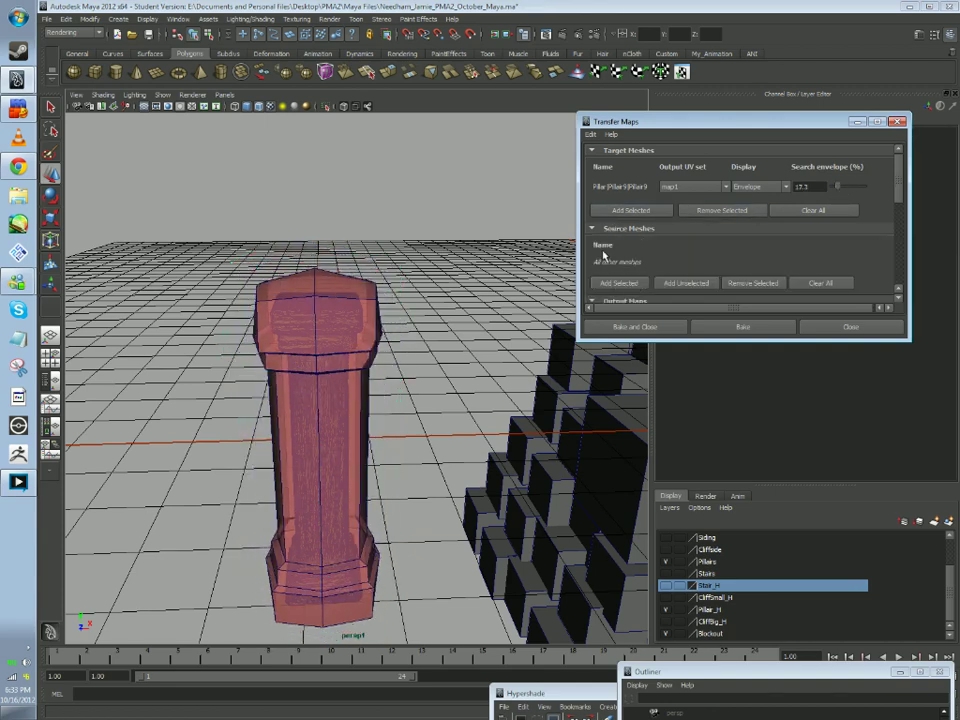
{"action": "scroll", "coordinate": [357, 352], "scroll_direction": "up", "scroll_amount": 4}
{"action": "left_click", "coordinate": [267, 377]}
{"action": "scroll", "coordinate": [307, 386], "scroll_direction": "up", "scroll_amount": 2}
{"action": "scroll", "coordinate": [311, 386], "scroll_direction": "down", "scroll_amount": 4}
{"action": "left_click", "coordinate": [231, 386]}
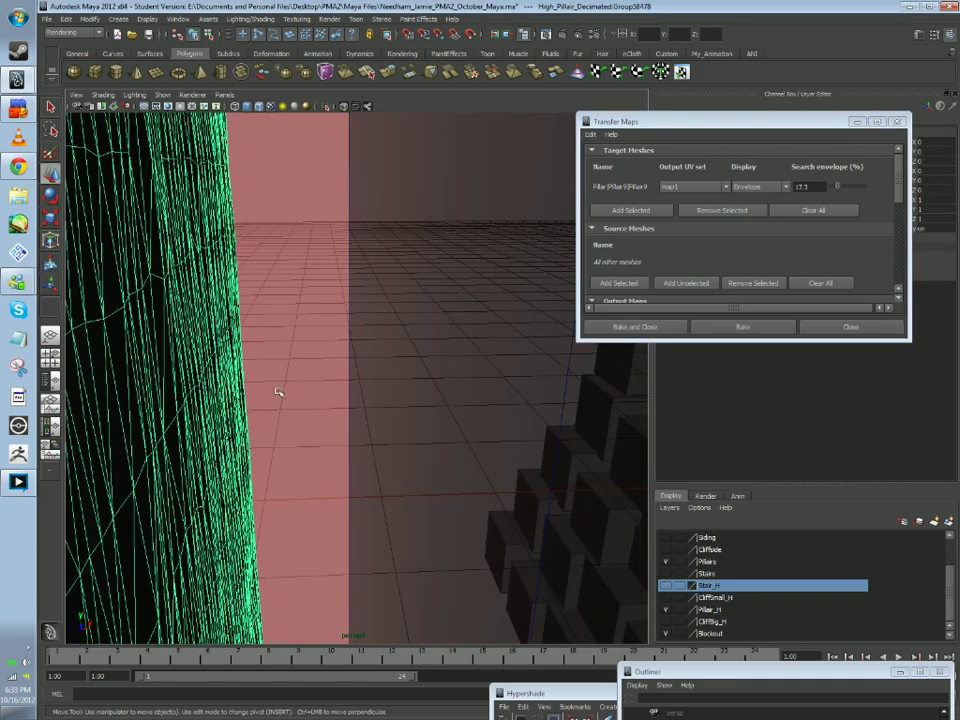
{"action": "scroll", "coordinate": [278, 391], "scroll_direction": "down", "scroll_amount": 3}
{"action": "left_click", "coordinate": [618, 283]}
{"action": "scroll", "coordinate": [654, 245], "scroll_direction": "down", "scroll_amount": 3}
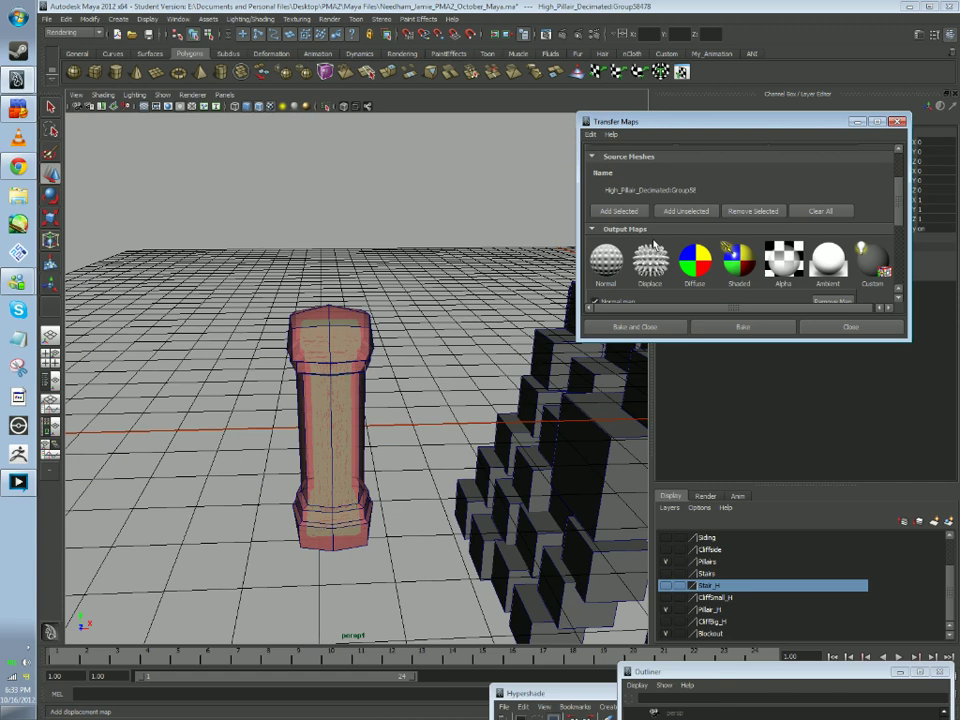
{"action": "scroll", "coordinate": [660, 245], "scroll_direction": "down", "scroll_amount": 2}
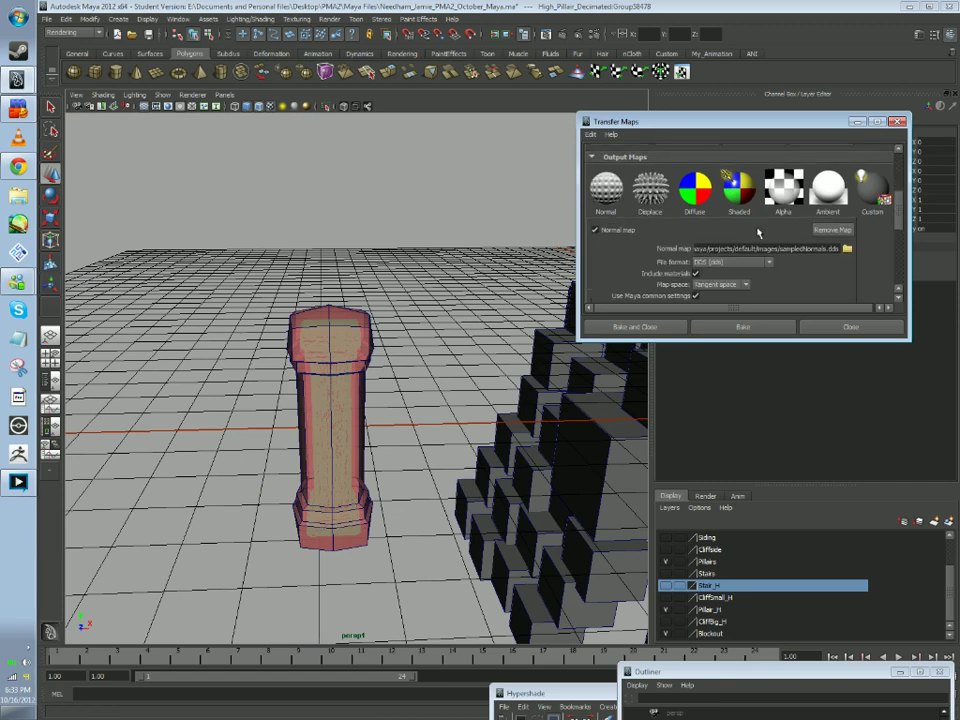
Set the normal map output to a Targa file named Testmap on the Desktop
{"action": "scroll", "coordinate": [835, 230], "scroll_direction": "down", "scroll_amount": 1}
{"action": "left_click", "coordinate": [846, 216]}
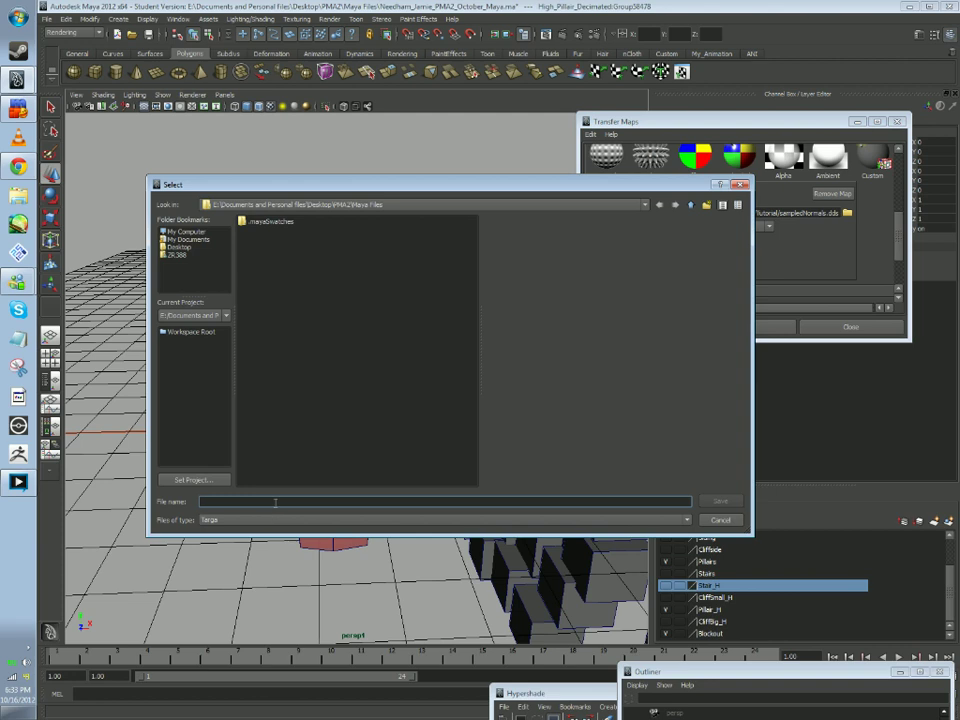
{"action": "type", "text": "Testmap"}
{"action": "left_click", "coordinate": [180, 247]}
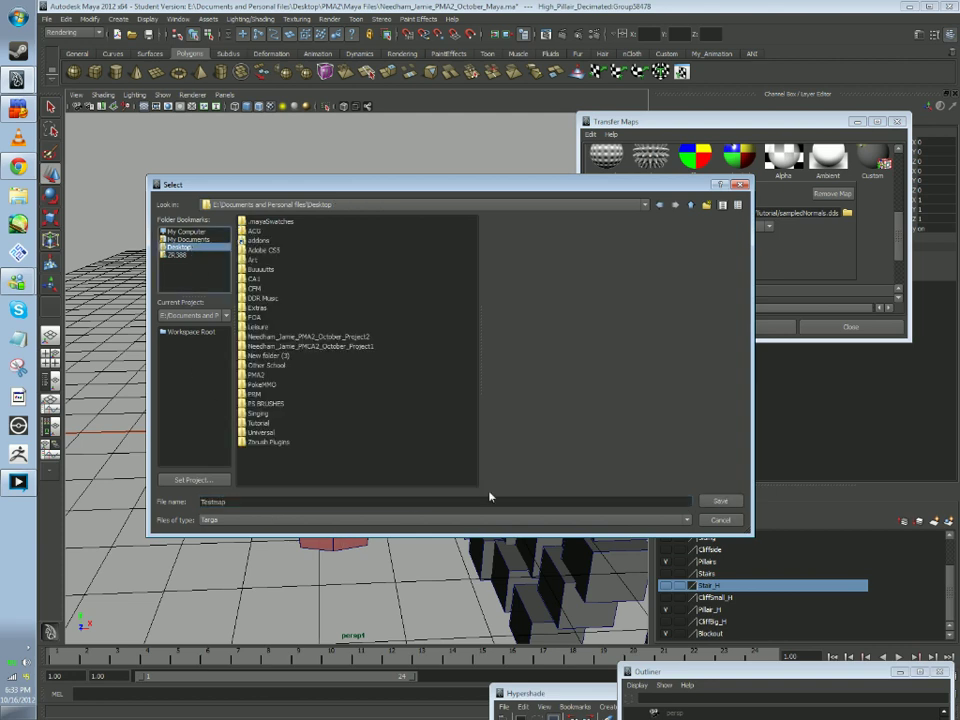
{"action": "left_click", "coordinate": [720, 500]}
Expand the Maya and mental ray common output settings, keep the 1024 by 1024 map size, and bake the normal map
{"action": "scroll", "coordinate": [707, 238], "scroll_direction": "down", "scroll_amount": 3}
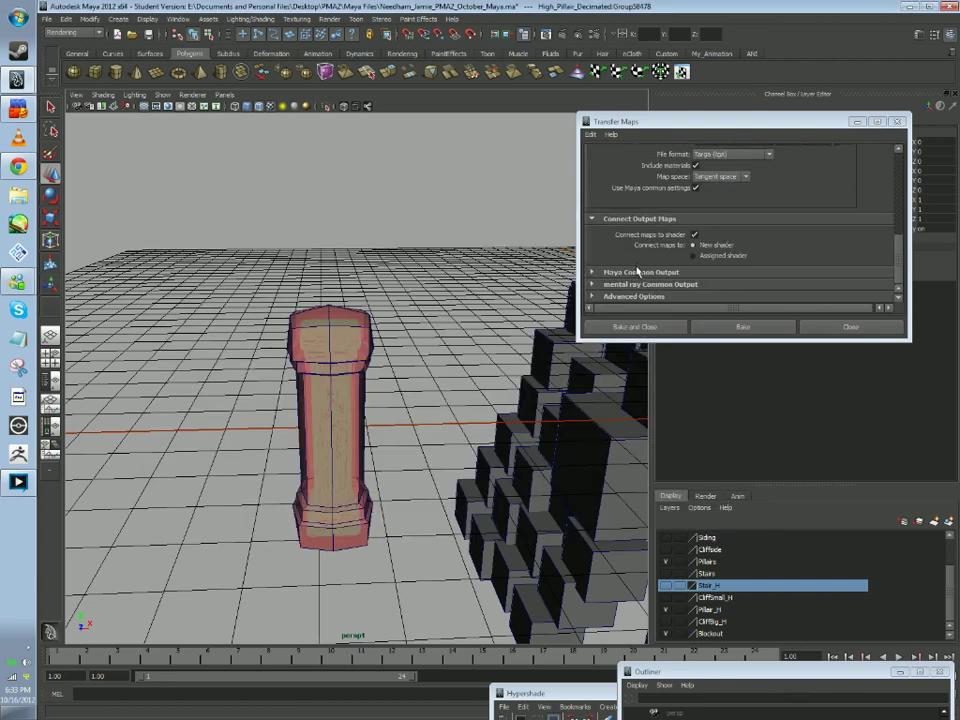
{"action": "left_click", "coordinate": [673, 271]}
{"action": "scroll", "coordinate": [727, 257], "scroll_direction": "down", "scroll_amount": 1}
{"action": "scroll", "coordinate": [720, 250], "scroll_direction": "down", "scroll_amount": 4}
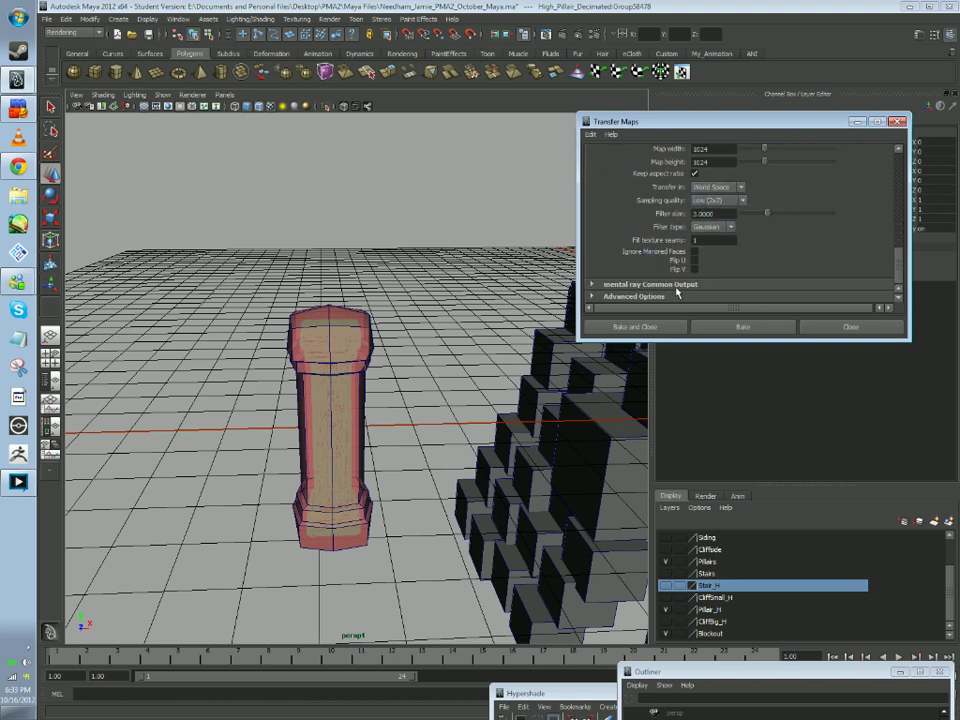
{"action": "left_click", "coordinate": [677, 287]}
{"action": "scroll", "coordinate": [700, 262], "scroll_direction": "down", "scroll_amount": 4}
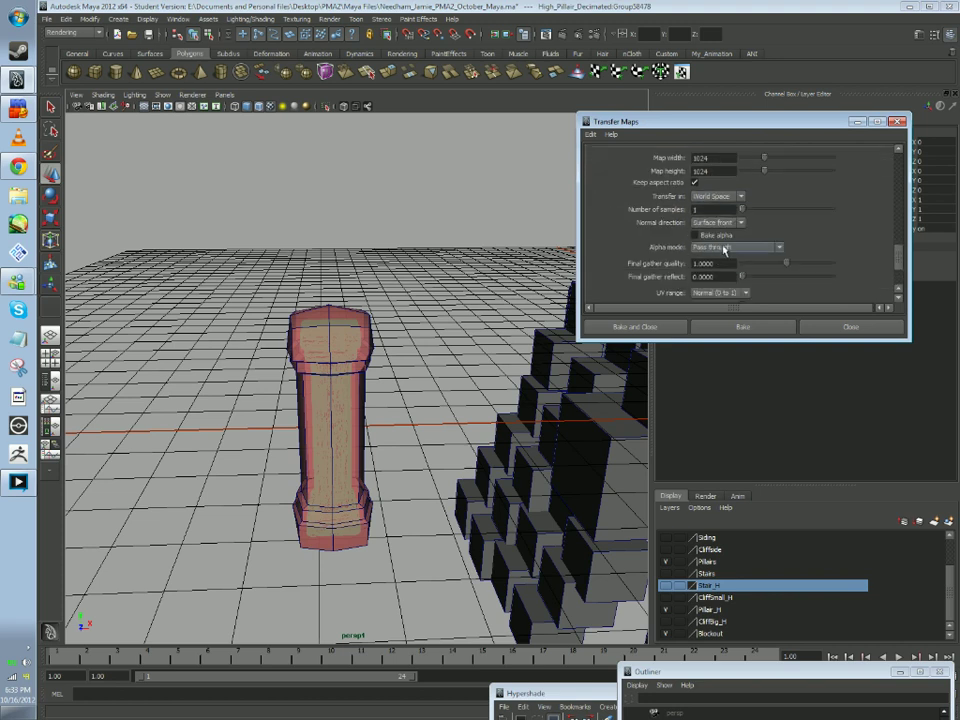
{"action": "left_click", "coordinate": [745, 327]}
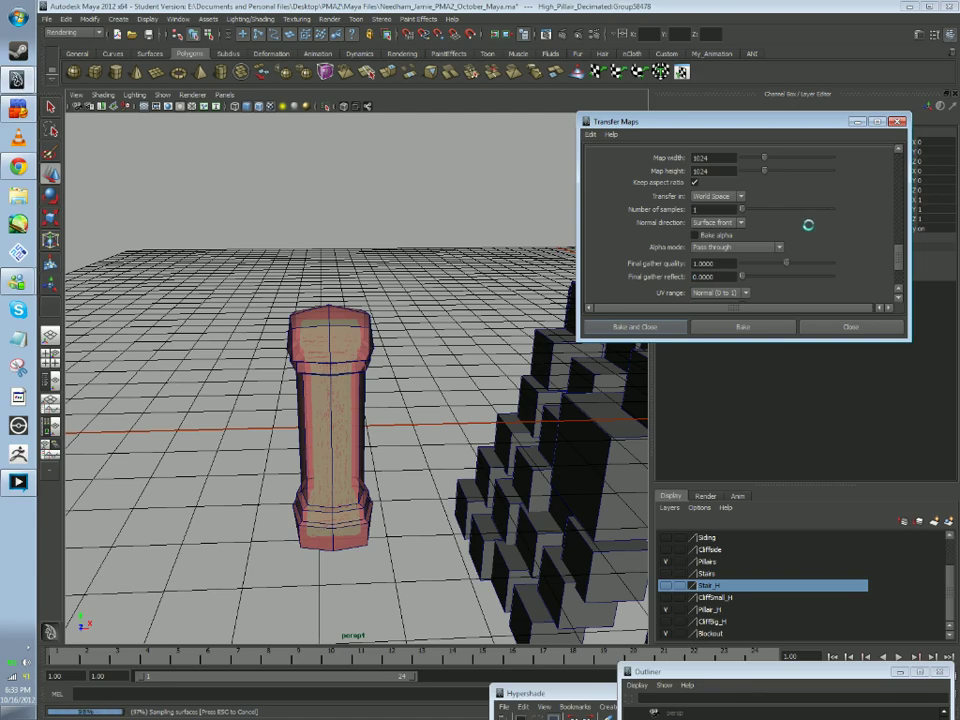
Hide the Blockout and Pillair_H layers so that only the low-poly pillar is displayed
{"action": "left_click_drag", "start_coordinate": [506, 391], "coordinate": [540, 375], "text": "alt"}
{"action": "right_click_drag", "start_coordinate": [541, 386], "coordinate": [542, 455], "text": "alt"}
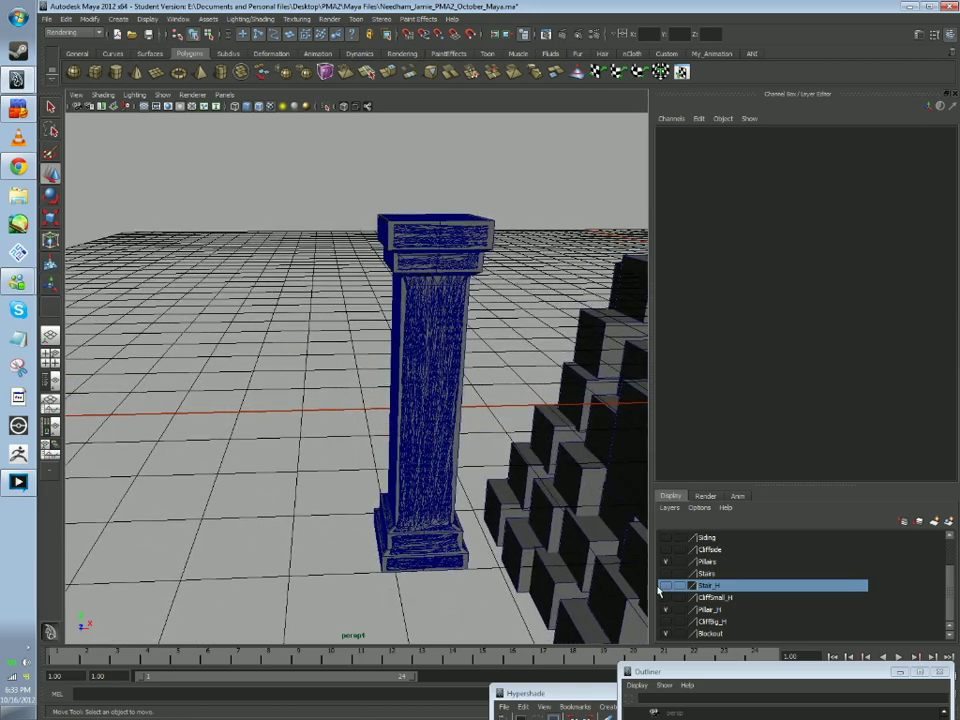
{"action": "scroll", "coordinate": [568, 448], "scroll_direction": "down", "scroll_amount": 10}
{"action": "scroll", "coordinate": [562, 446], "scroll_direction": "up", "scroll_amount": 10}
{"action": "left_click", "coordinate": [667, 636]}
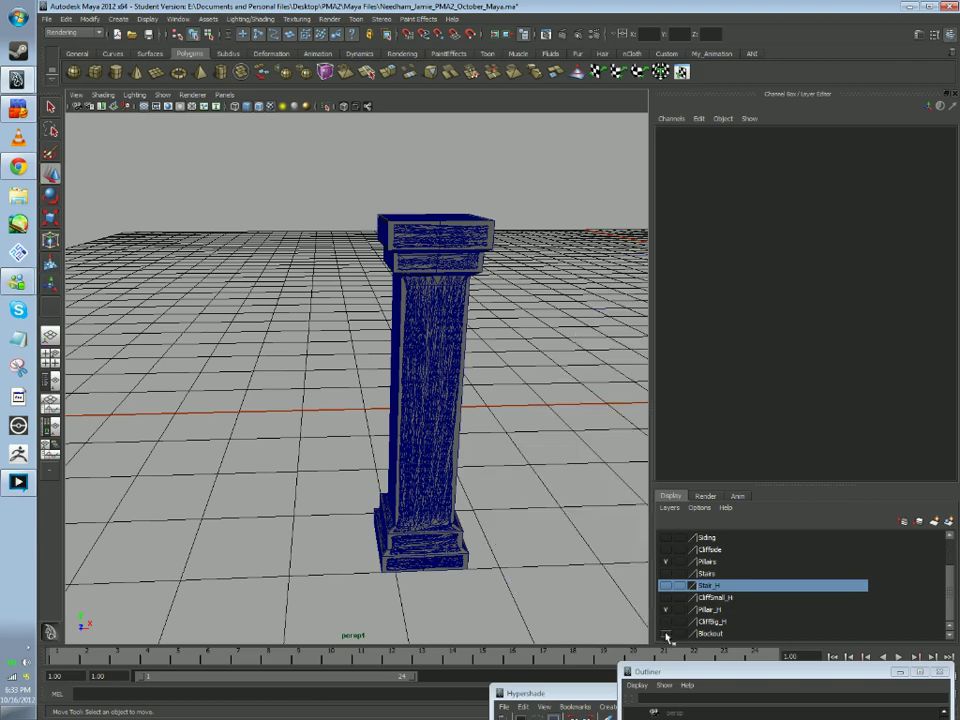
{"action": "left_click", "coordinate": [666, 609]}
{"action": "left_click", "coordinate": [666, 610]}
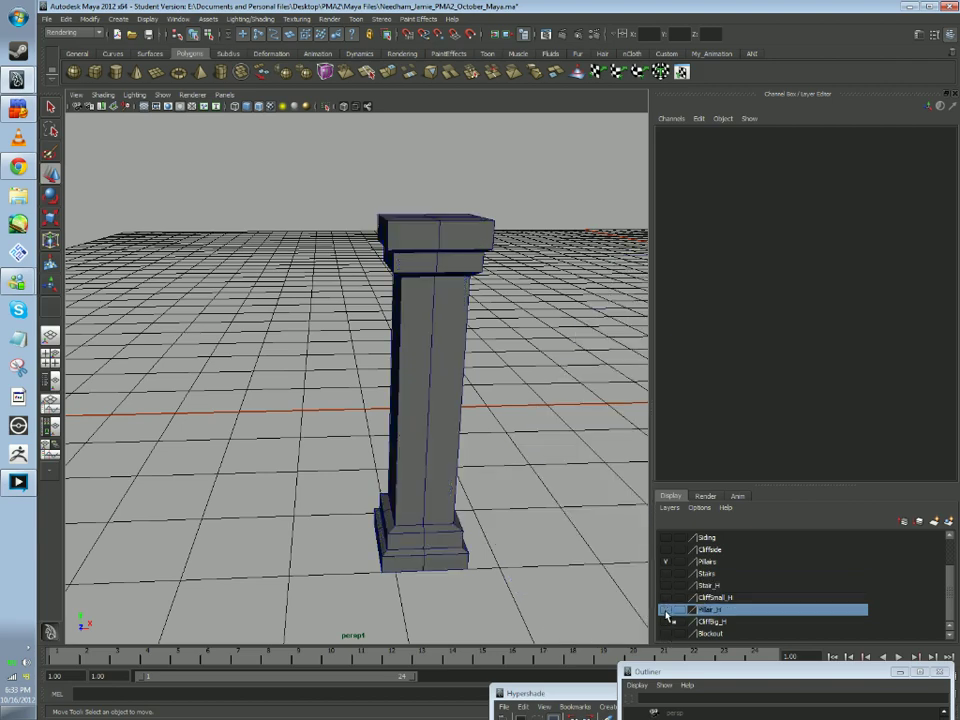
Bring the Hypershade into view and assign the lambert8 material to the low-poly pillar
{"action": "left_click", "coordinate": [419, 375]}
{"action": "left_click_drag", "start_coordinate": [419, 375], "coordinate": [414, 405], "text": "alt"}
{"action": "left_click_drag", "start_coordinate": [409, 401], "coordinate": [409, 405], "text": "alt"}
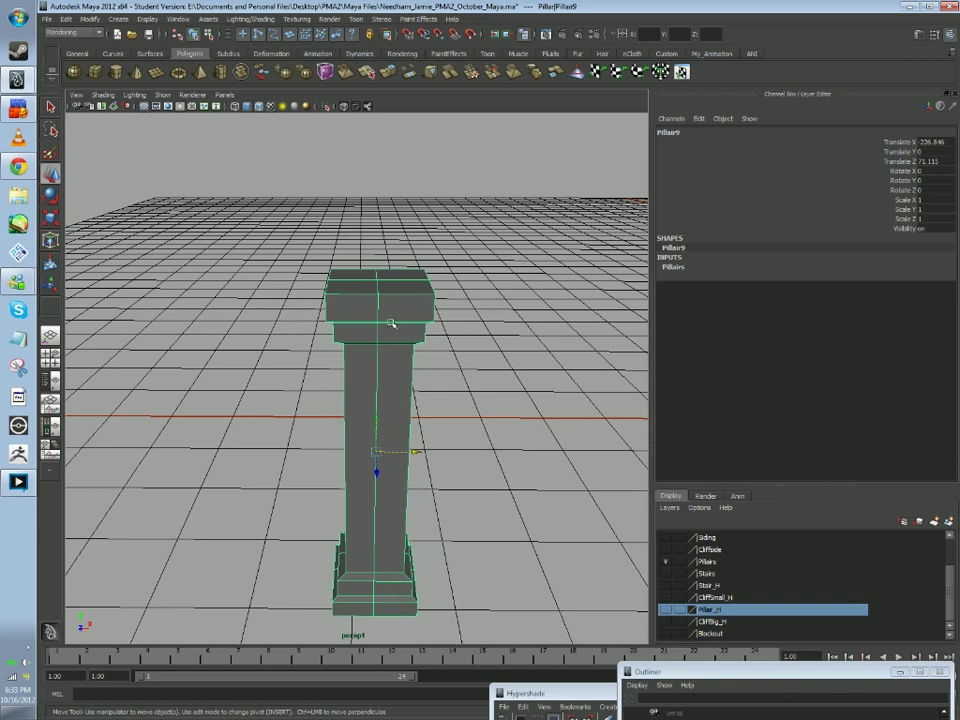
{"action": "scroll", "coordinate": [383, 298], "scroll_direction": "up", "scroll_amount": 3}
{"action": "scroll", "coordinate": [386, 303], "scroll_direction": "up", "scroll_amount": 2}
{"action": "left_click_drag", "start_coordinate": [521, 690], "coordinate": [522, 541]}
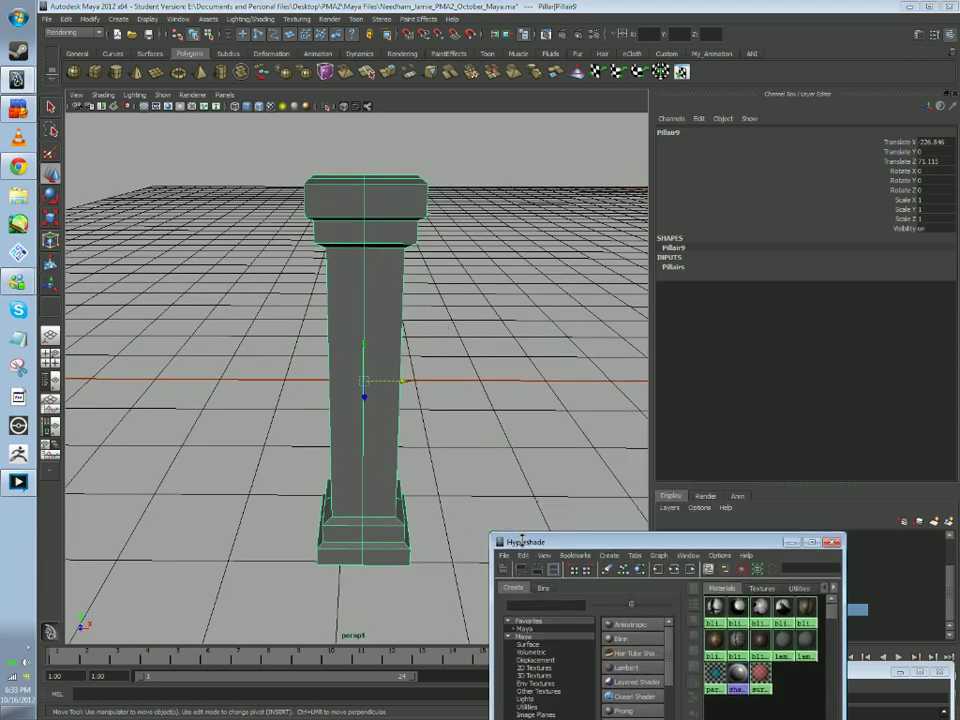
{"action": "left_click", "coordinate": [807, 641]}
{"action": "middle_click_drag", "start_coordinate": [810, 641], "coordinate": [390, 334]}
{"action": "left_click_drag", "start_coordinate": [390, 334], "coordinate": [395, 352], "text": "alt"}
{"action": "middle_click_drag", "start_coordinate": [395, 352], "coordinate": [366, 285], "text": "alt"}
{"action": "left_click_drag", "start_coordinate": [367, 241], "coordinate": [373, 251], "text": "alt"}
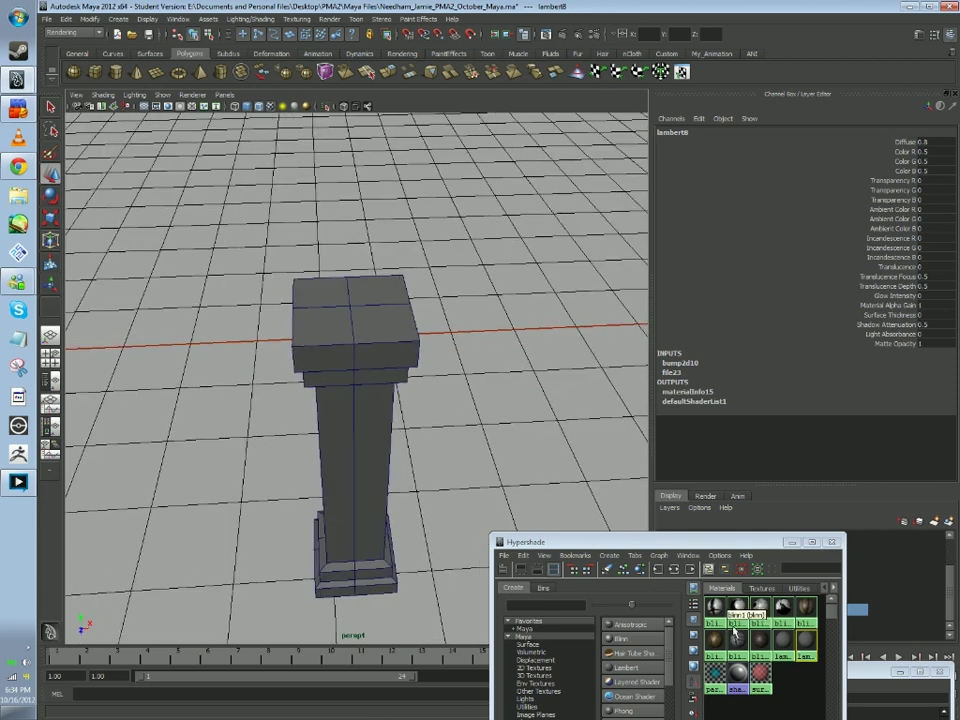
Connect a file texture to lambert8's color and load Testmap.tga from the Desktop into it
{"action": "double_click", "coordinate": [799, 637]}
{"action": "key", "text": "ctrl+a"}
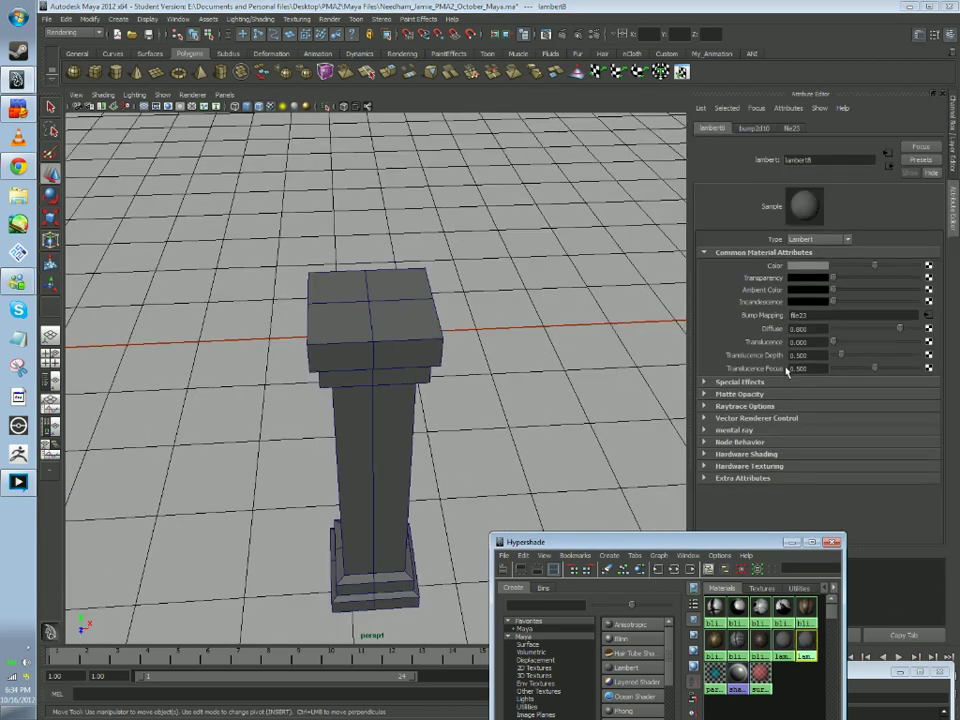
{"action": "left_click", "coordinate": [928, 265]}
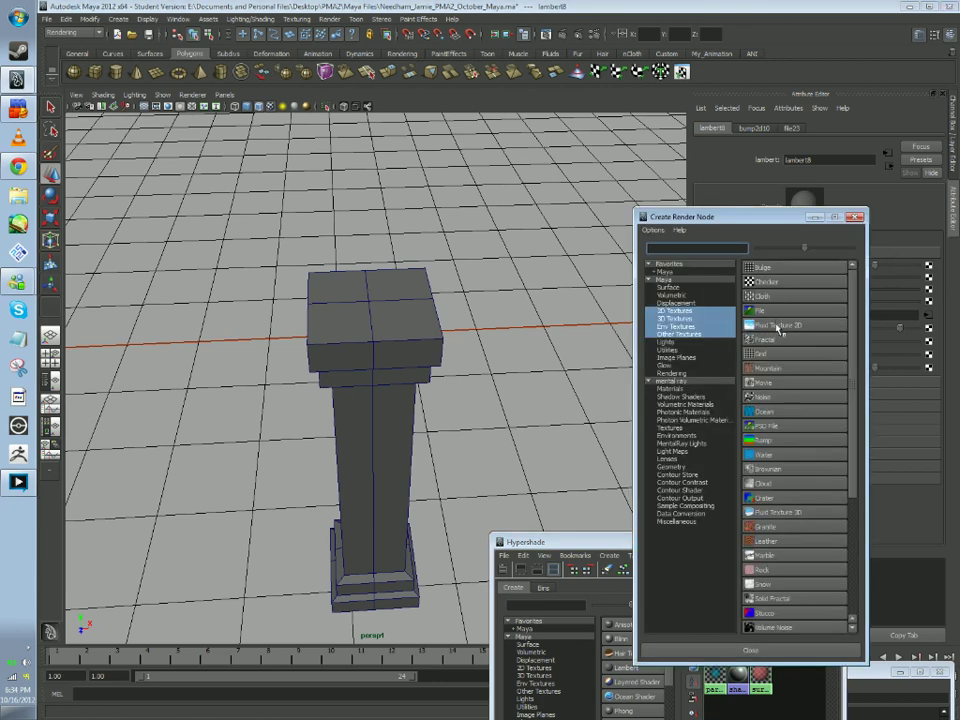
{"action": "left_click", "coordinate": [777, 312]}
{"action": "left_click", "coordinate": [921, 299]}
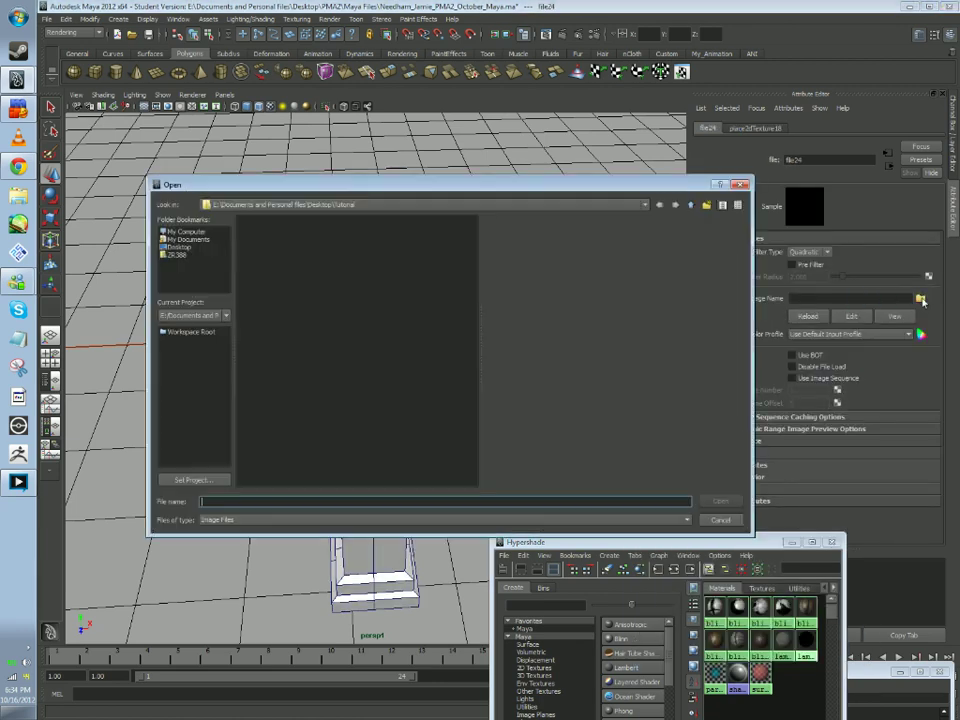
{"action": "left_click", "coordinate": [182, 247]}
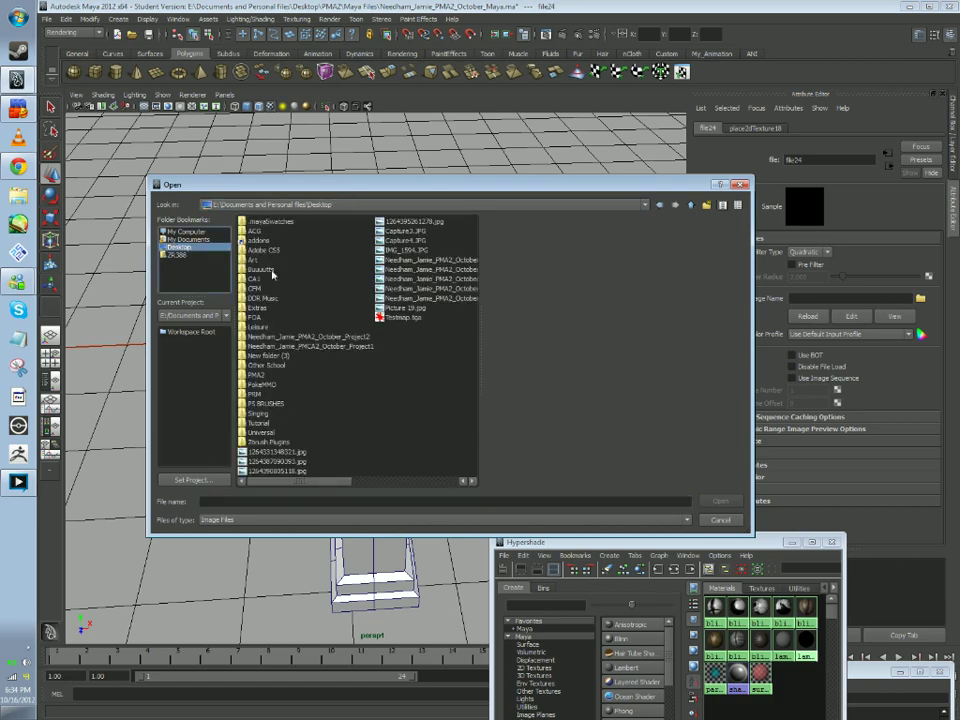
{"action": "double_click", "coordinate": [404, 317]}
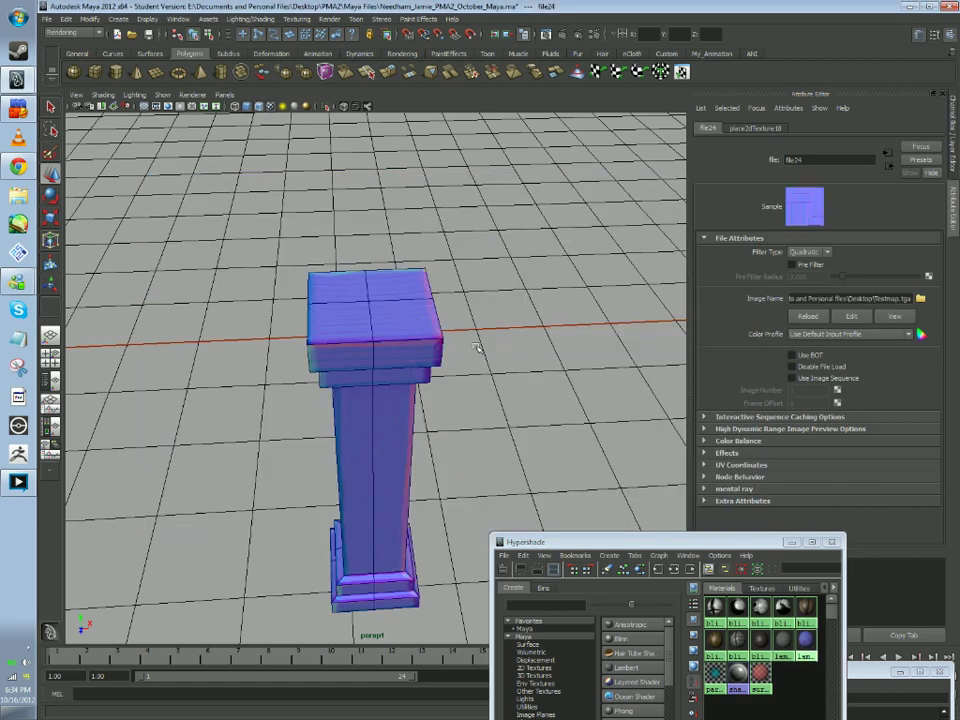
Turn off the wireframe overlay on the shaded pillar and inspect the normal map colors on its surfaces
{"action": "left_click", "coordinate": [476, 398]}
{"action": "left_click_drag", "start_coordinate": [476, 398], "coordinate": [236, 321], "text": "alt"}
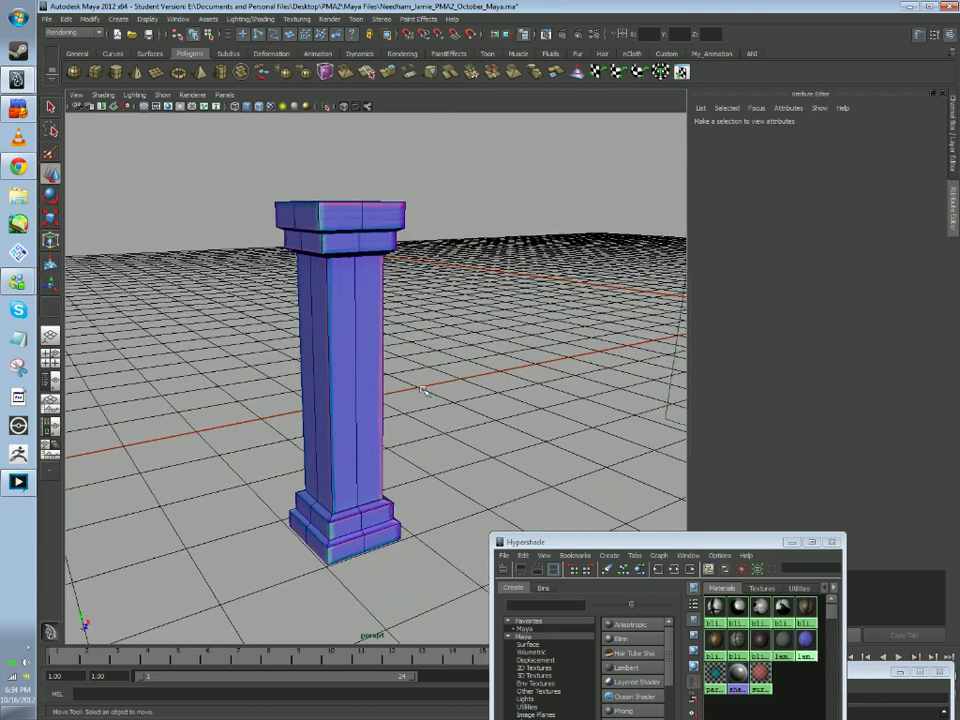
{"action": "left_click", "coordinate": [270, 106]}
{"action": "left_click", "coordinate": [271, 107]}
{"action": "left_click", "coordinate": [247, 107]}
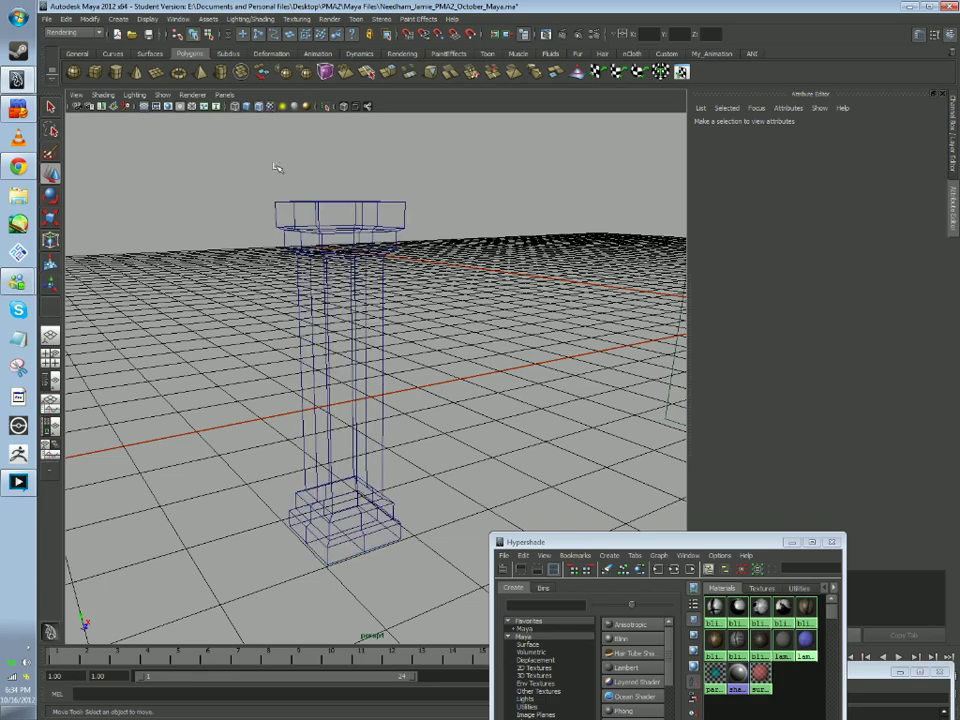
{"action": "left_click", "coordinate": [247, 107]}
{"action": "left_click", "coordinate": [258, 107]}
{"action": "mouse_move", "coordinate": [281, 131]}
{"action": "left_mouse_down", "text": "alt"}
{"action": "mouse_move", "coordinate": [364, 257]}
{"action": "mouse_move", "coordinate": [360, 274]}
{"action": "mouse_move", "coordinate": [349, 238]}
{"action": "mouse_move", "coordinate": [379, 231]}
{"action": "mouse_move", "coordinate": [420, 261]}
{"action": "mouse_move", "coordinate": [421, 279]}
{"action": "mouse_move", "coordinate": [409, 283]}
{"action": "mouse_move", "coordinate": [427, 284]}
{"action": "left_mouse_up", "text": "alt"}
{"action": "right_click_drag", "start_coordinate": [427, 284], "coordinate": [427, 351], "text": "alt"}
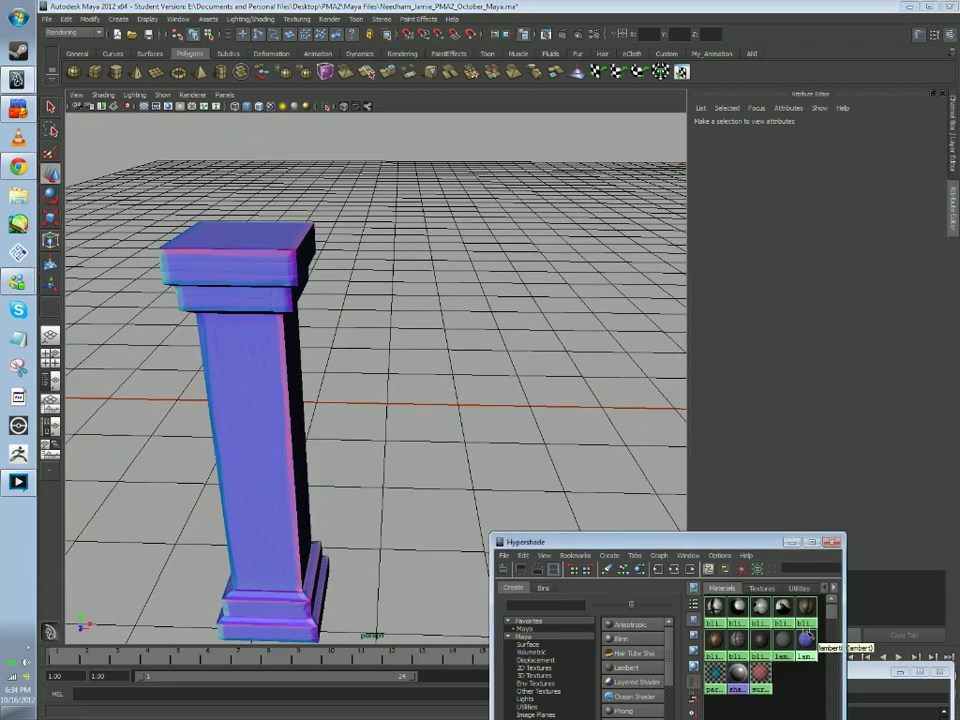
Show the lambert8 material's attributes and close Maya
{"action": "left_click", "coordinate": [805, 639]}
{"action": "left_click", "coordinate": [948, 6]}
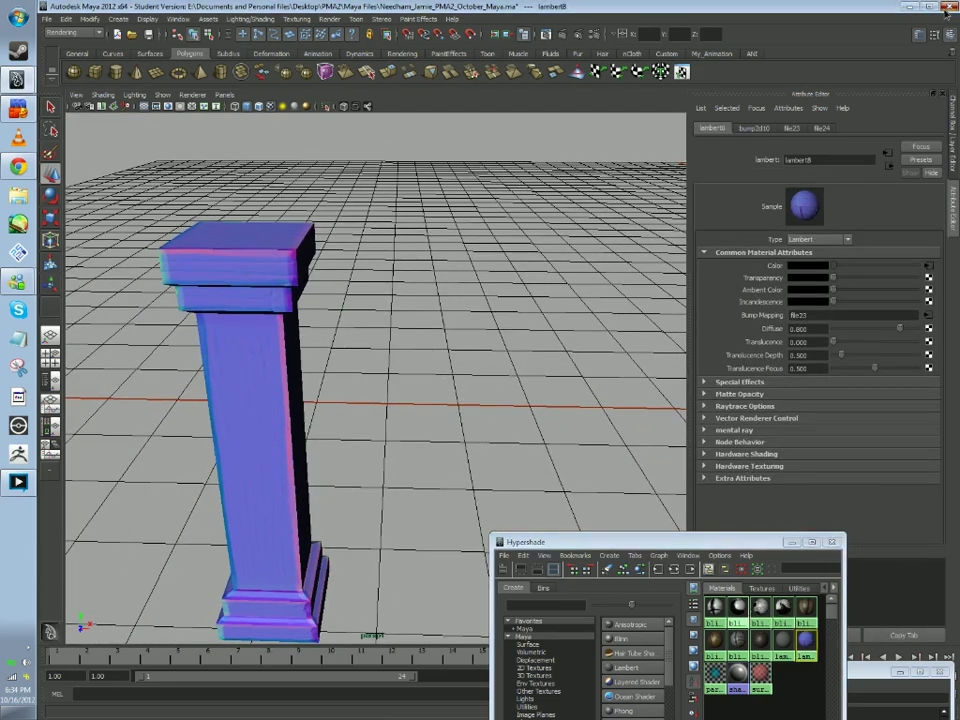
{"action": "left_click", "coordinate": [498, 372]}
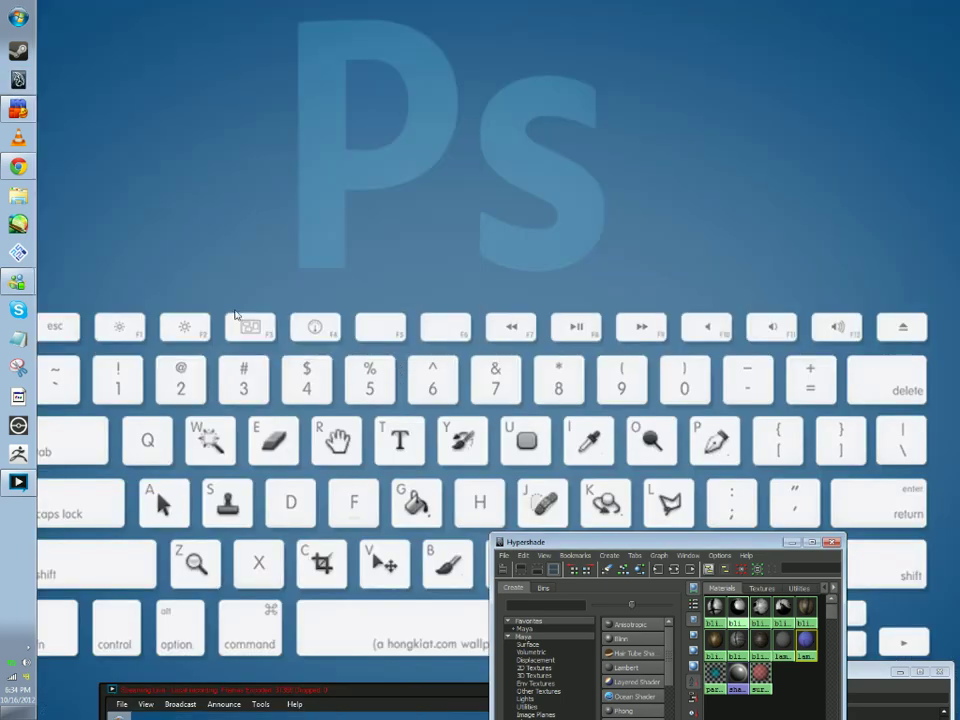
Open the Desktop folder in Windows Explorer and locate Testmap.tga
{"action": "left_click", "coordinate": [17, 194]}
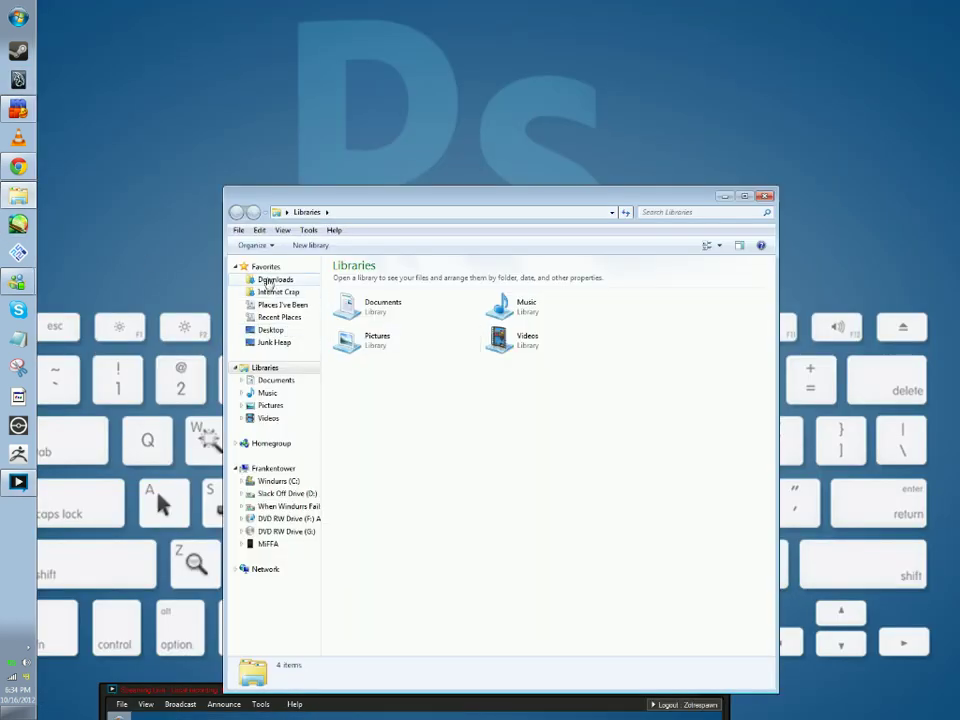
{"action": "left_click", "coordinate": [270, 329]}
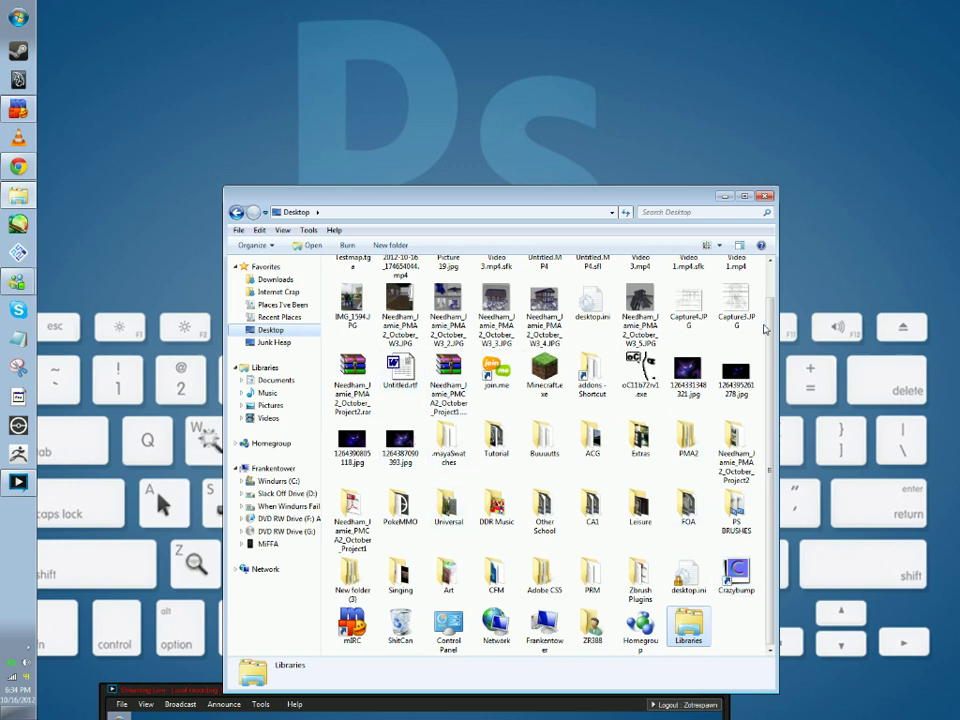
{"action": "scroll", "coordinate": [735, 279], "scroll_direction": "up", "scroll_amount": 1}
{"action": "scroll", "coordinate": [478, 357], "scroll_direction": "down", "scroll_amount": 1}
{"action": "scroll", "coordinate": [770, 435], "scroll_direction": "up", "scroll_amount": 1}
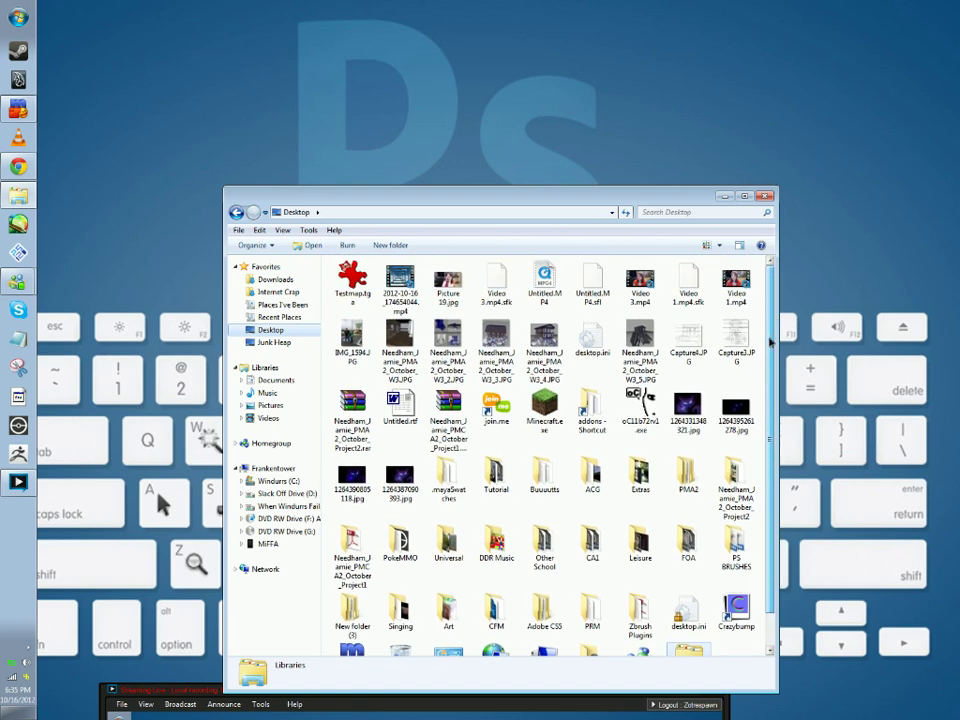
{"action": "double_click", "coordinate": [373, 283]}
{"action": "scroll", "coordinate": [517, 224], "scroll_direction": "down", "scroll_amount": 1}
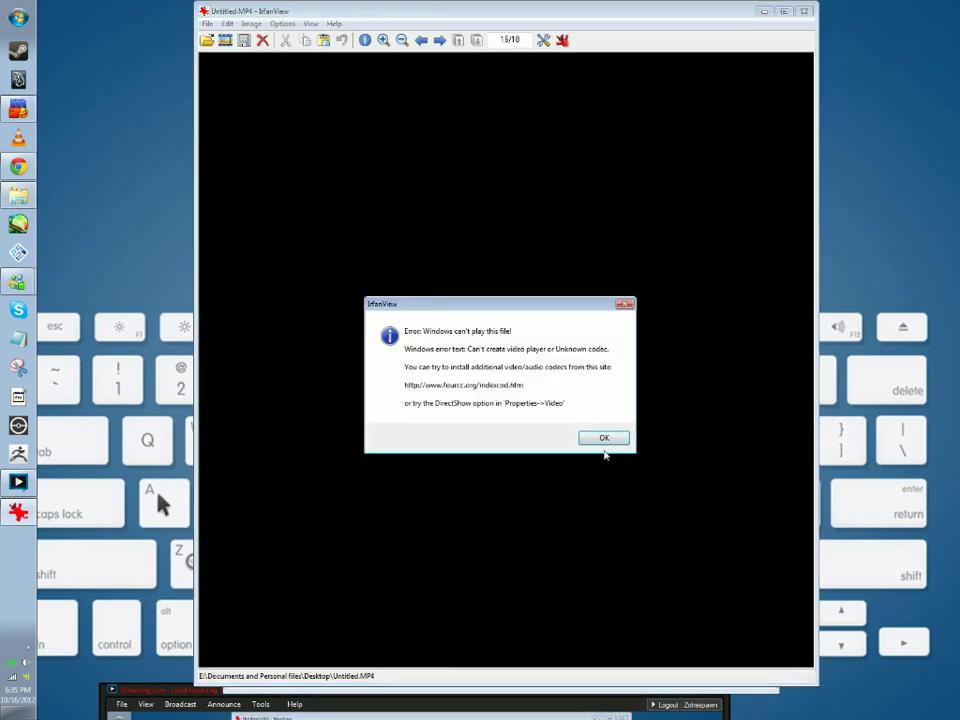
{"action": "left_click", "coordinate": [604, 440]}
{"action": "left_click_drag", "start_coordinate": [510, 7], "coordinate": [514, 83]}
{"action": "left_click", "coordinate": [805, 84]}
Open Testmap.tga with IrfanView to examine the baked normal map, and close the viewer and the folder window
{"action": "right_click", "coordinate": [355, 288]}
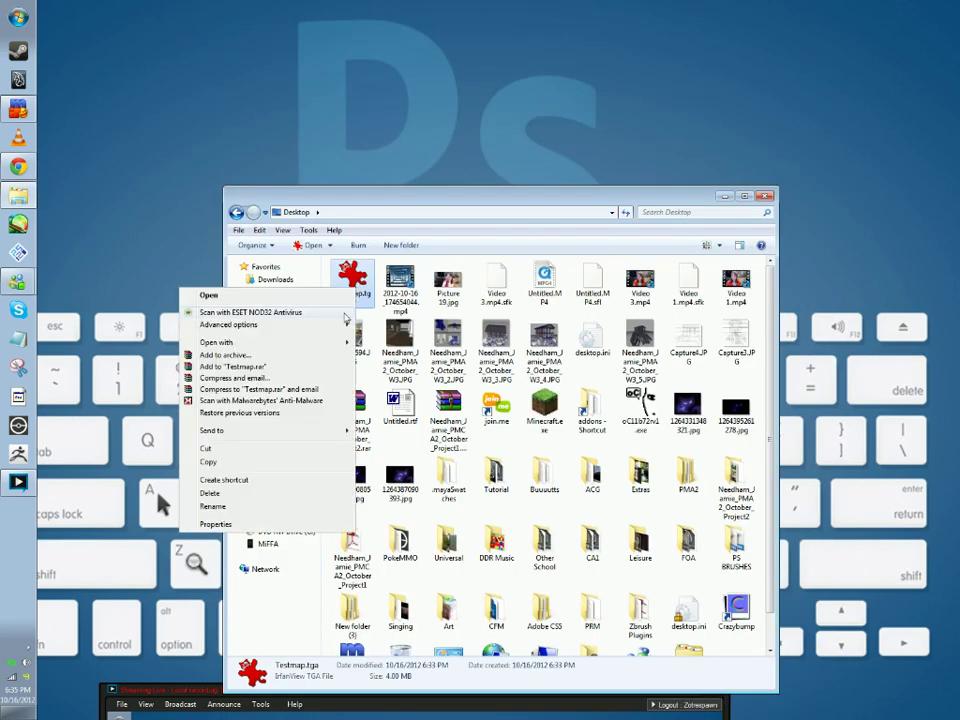
{"action": "mouse_move", "coordinate": [224, 345]}
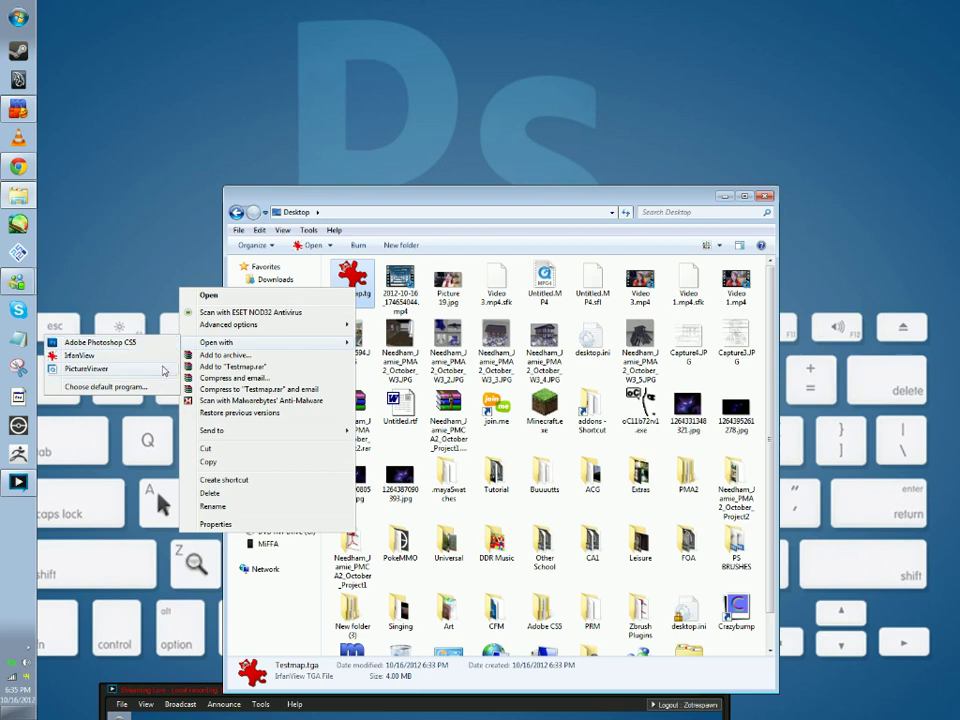
{"action": "left_click", "coordinate": [157, 356]}
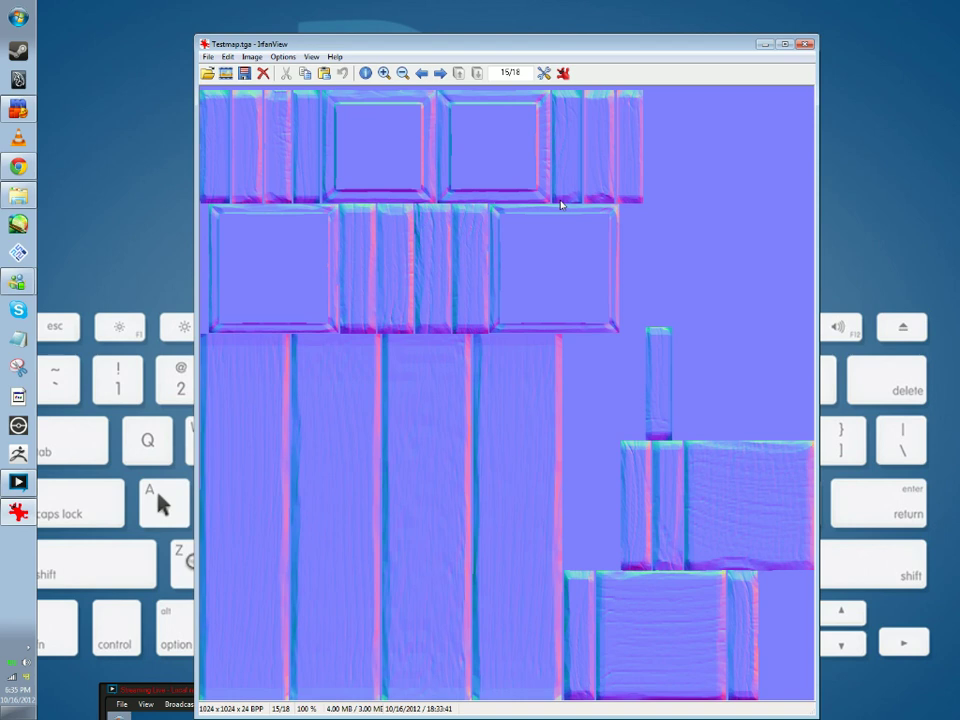
{"action": "left_click", "coordinate": [808, 43]}
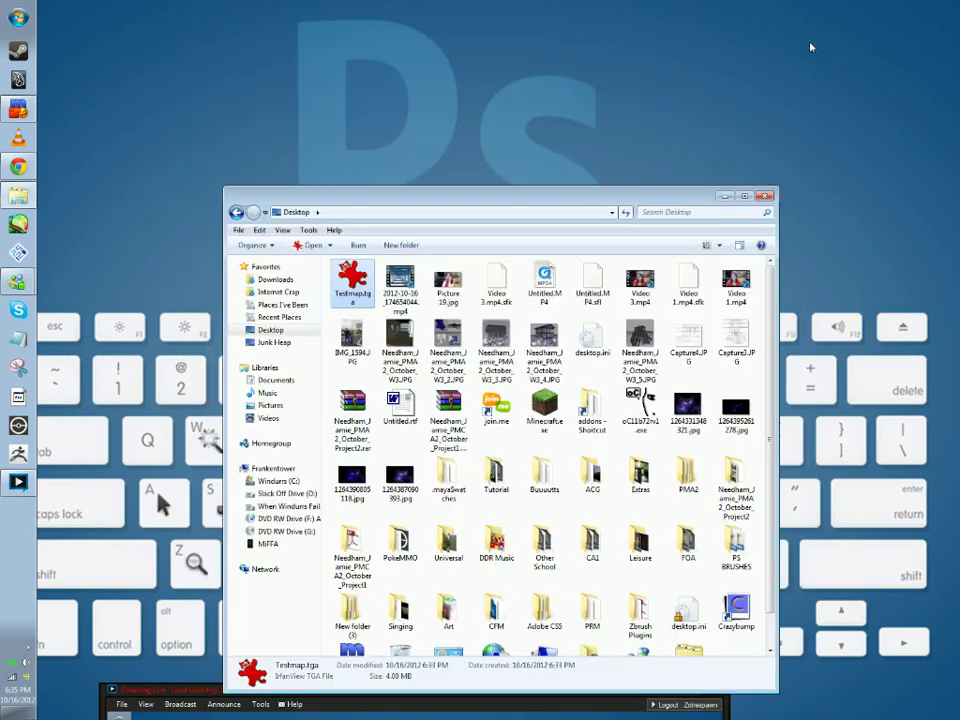
{"action": "scroll", "coordinate": [748, 226], "scroll_direction": "down", "scroll_amount": 1}
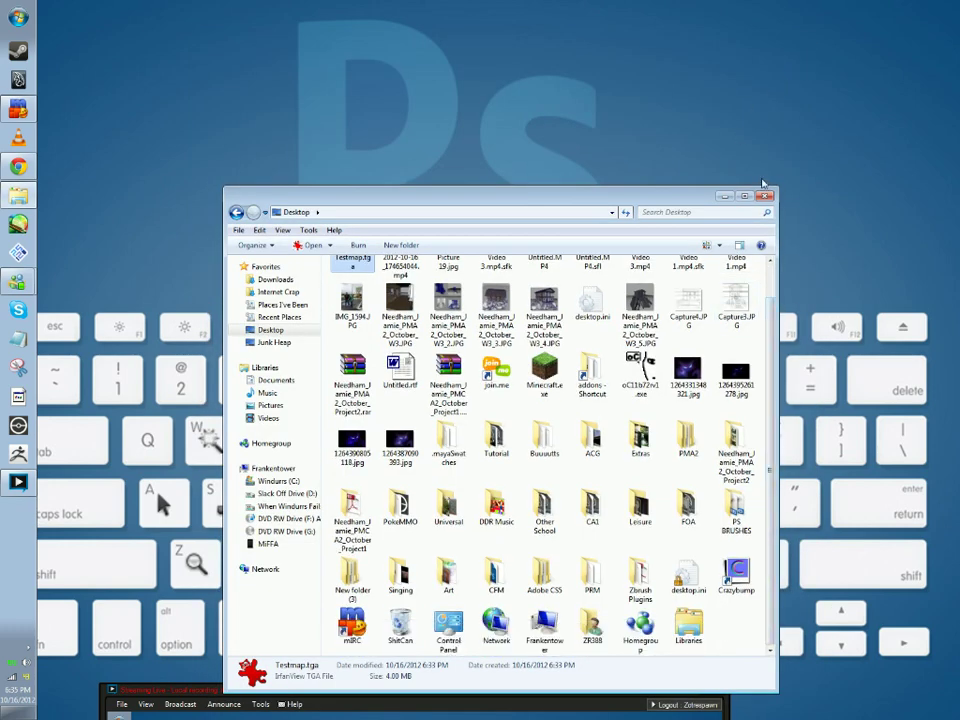
{"action": "left_click", "coordinate": [764, 196]}
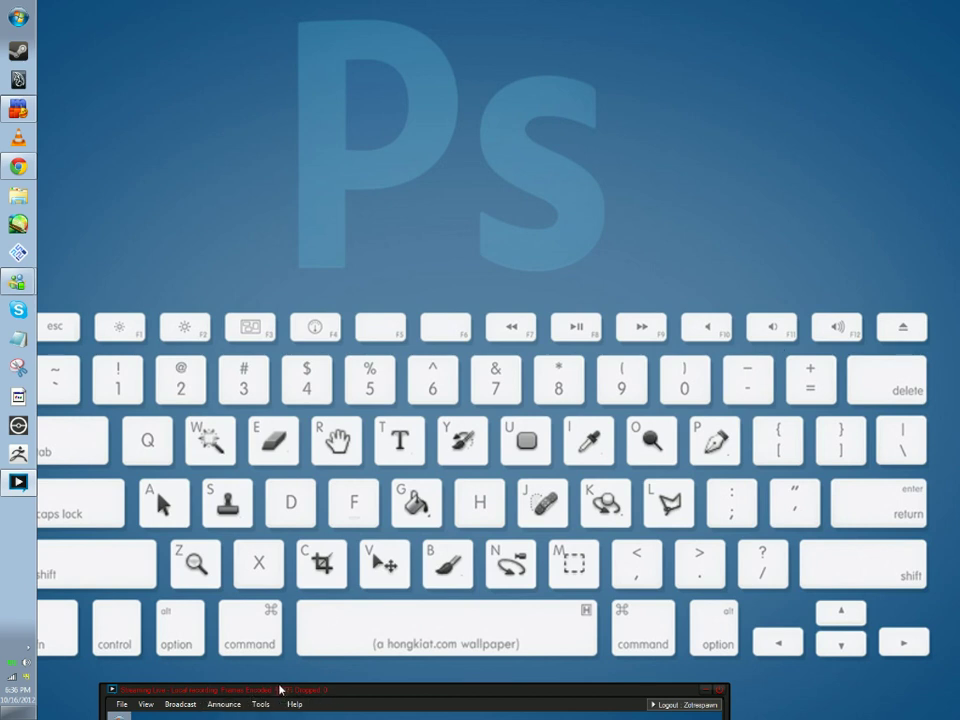
{"action": "left_click", "coordinate": [222, 706]}
{"action": "mouse_move", "coordinate": [181, 711]}
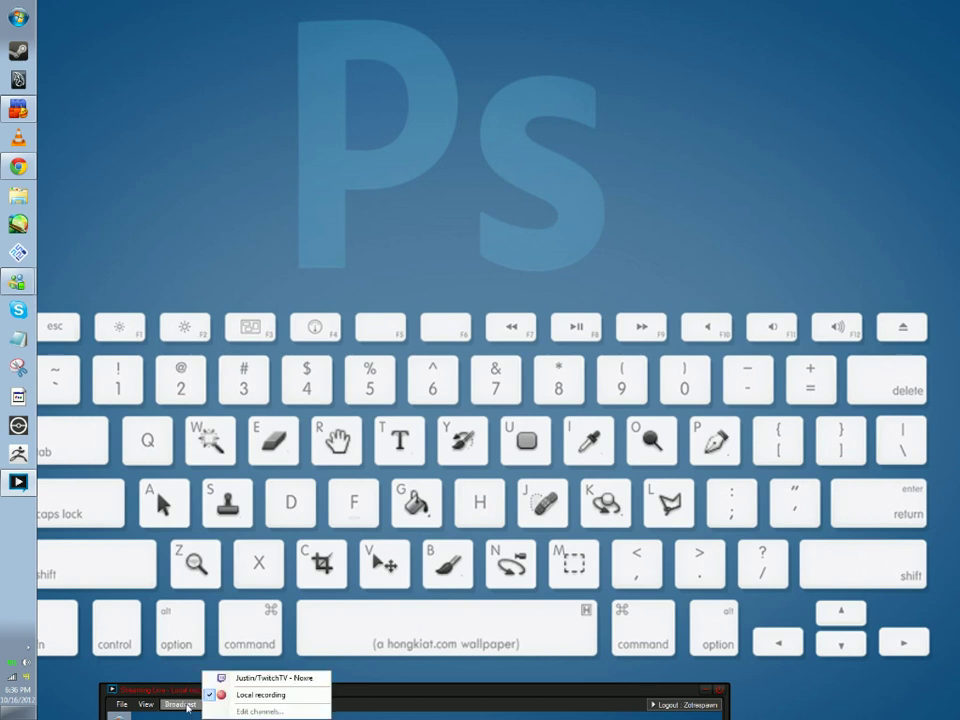